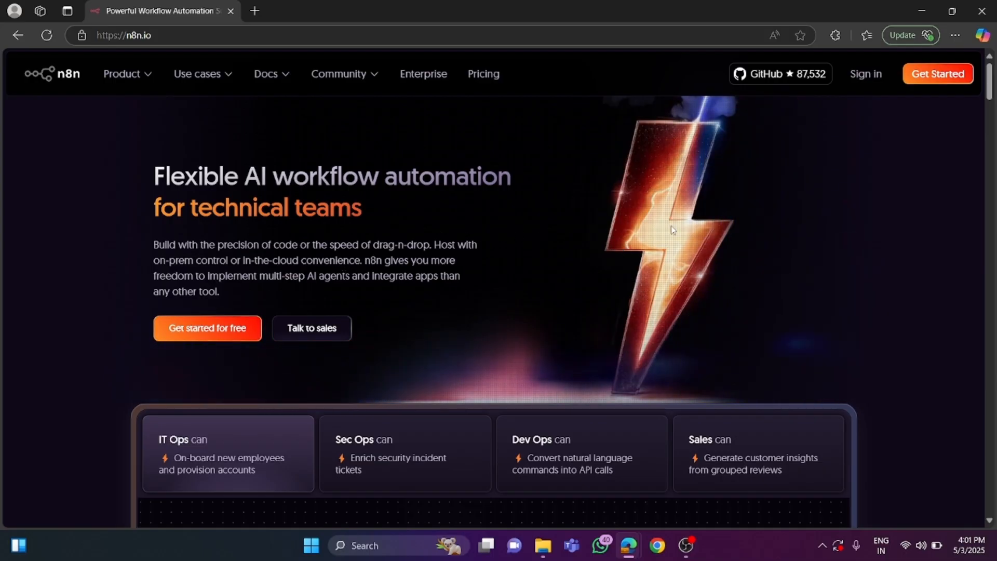
Sign in to n8n cloud with the account name already filled in.
left_click(866, 75)
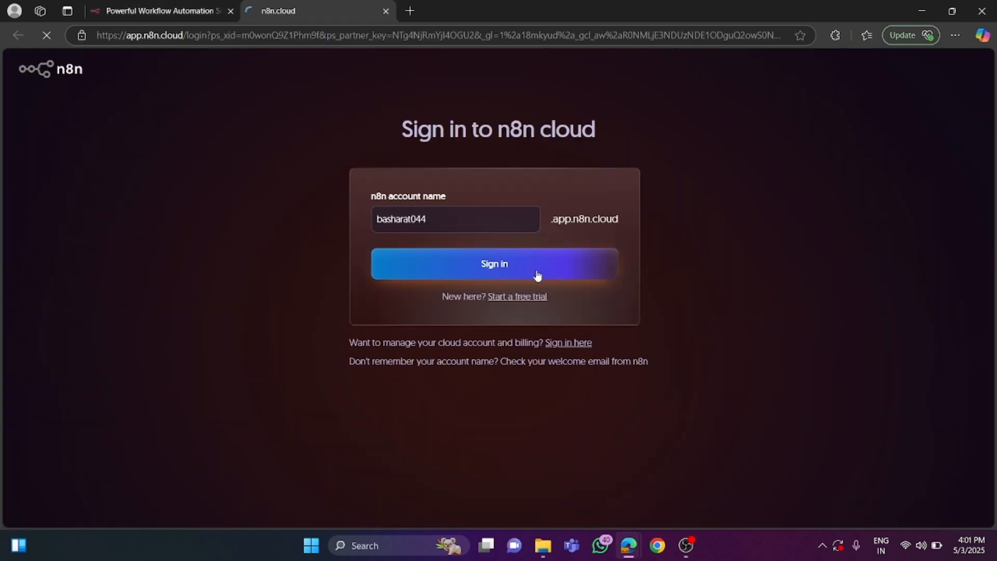
left_click(486, 267)
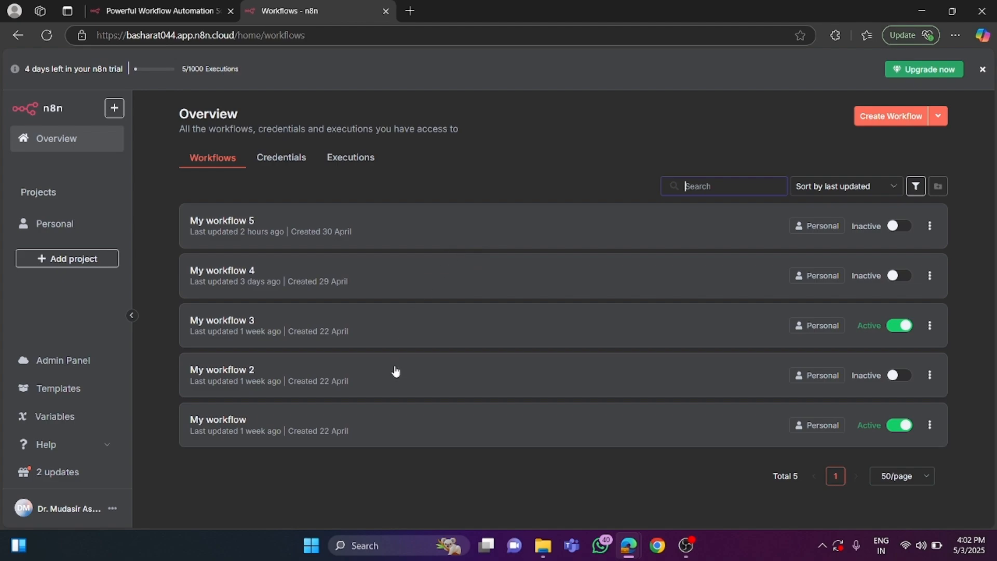
View My workflow 2 and the workflow templates library, returning to the workflows overview after each.
left_click(345, 364)
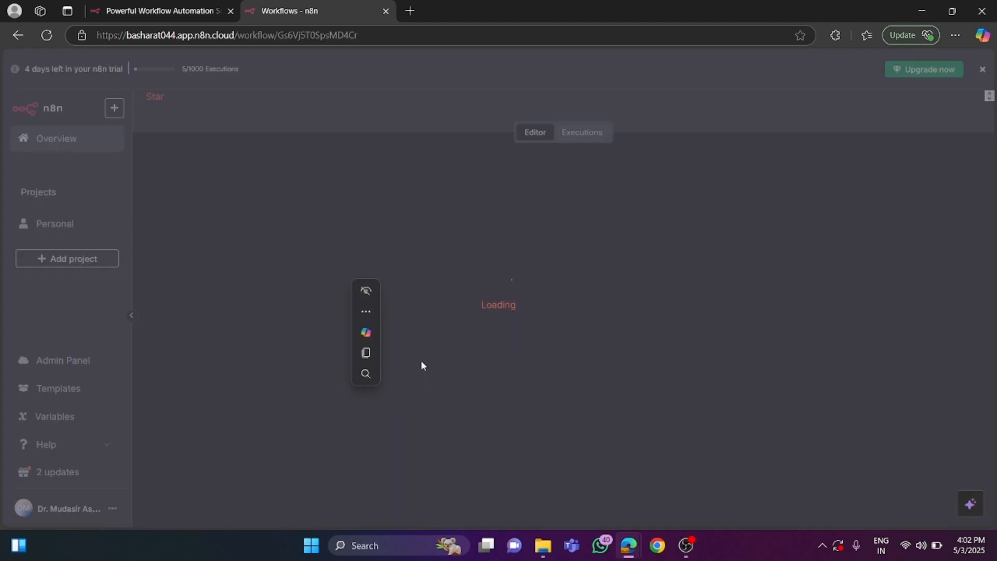
left_click(16, 36)
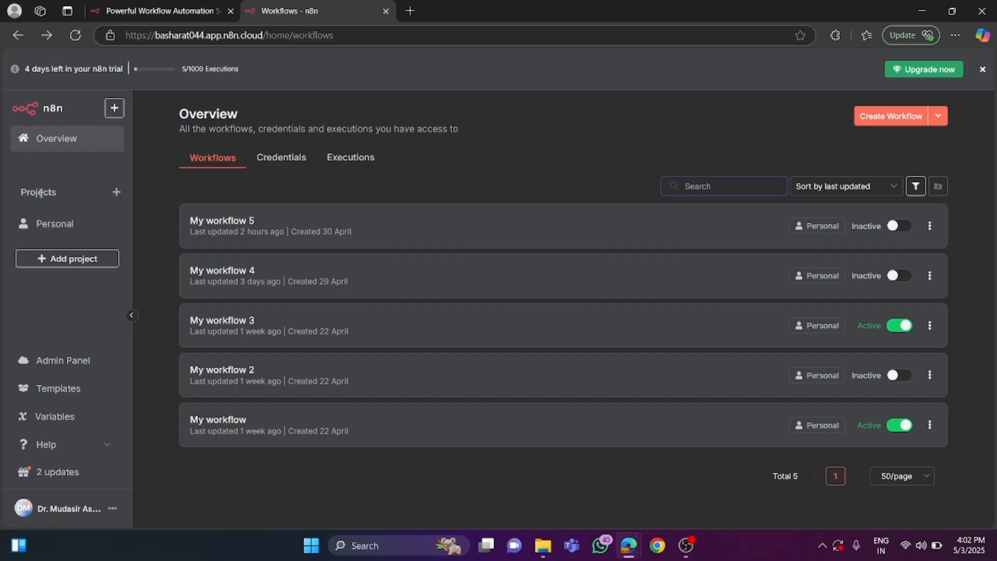
left_click(66, 393)
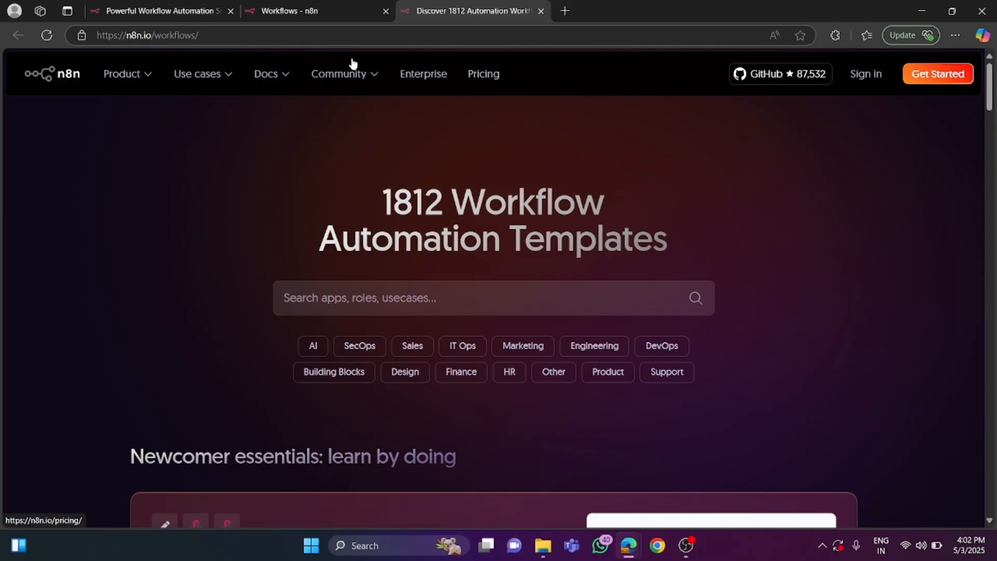
left_click(540, 11)
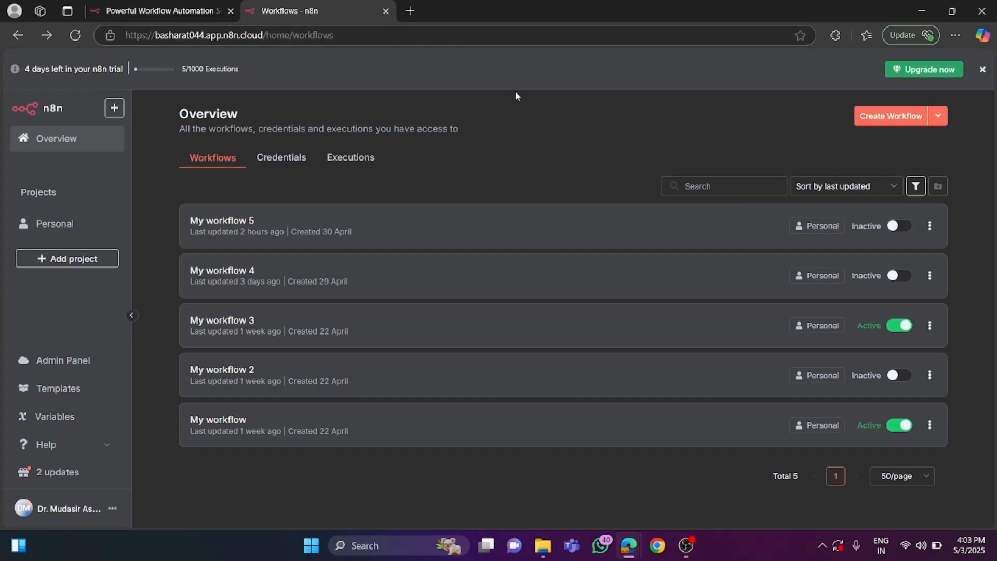
Create a blank workflow and shift its first-step placeholder toward the upper part of the canvas.
left_click(891, 120)
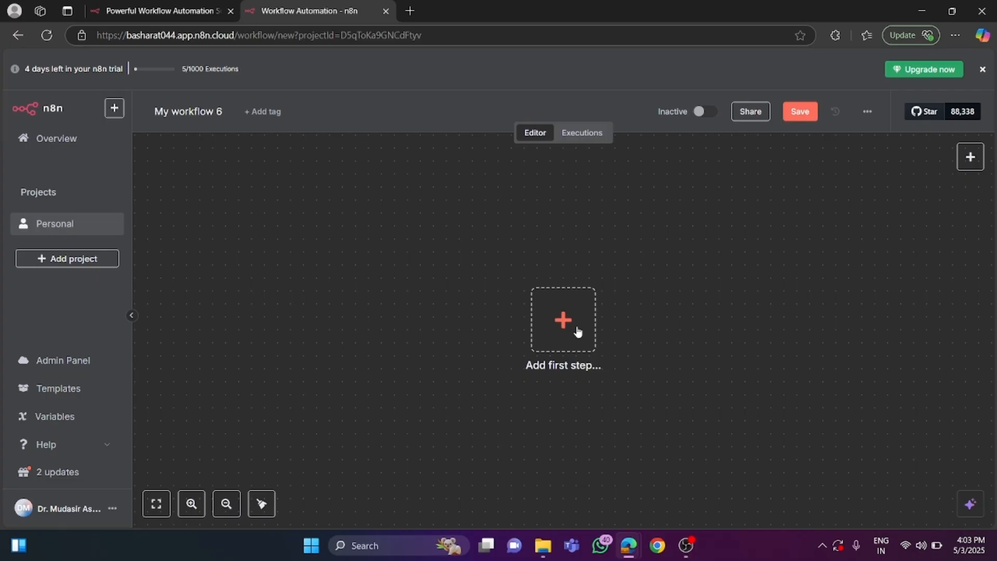
left_click_drag(546, 322, 271, 226)
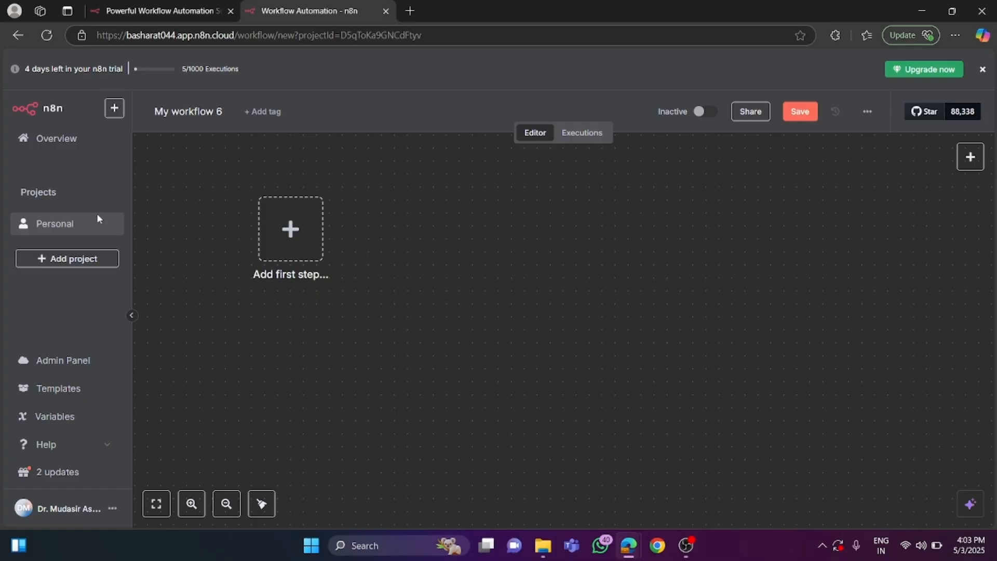
Open My workflow 5 from the Personal project.
left_click(52, 225)
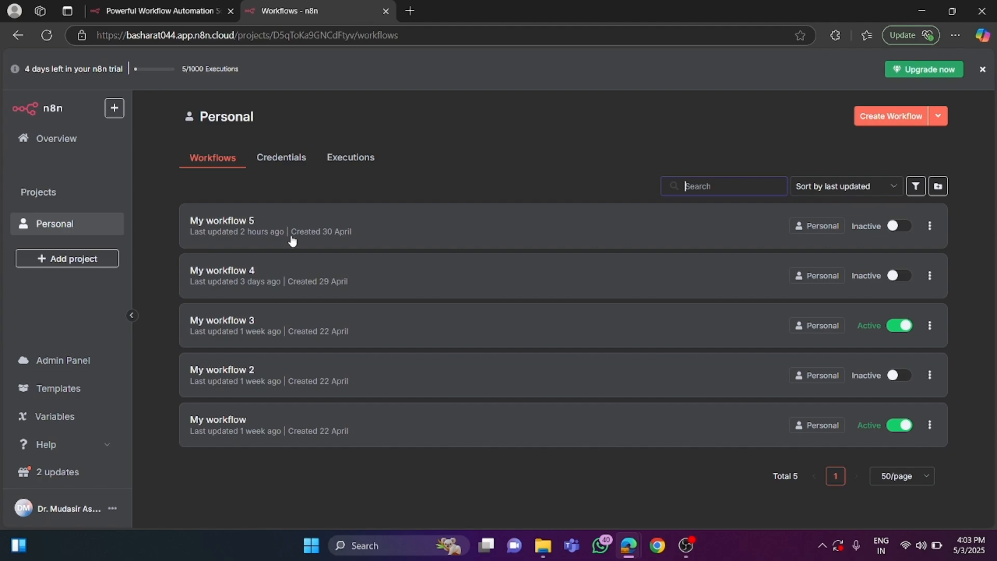
left_click(234, 227)
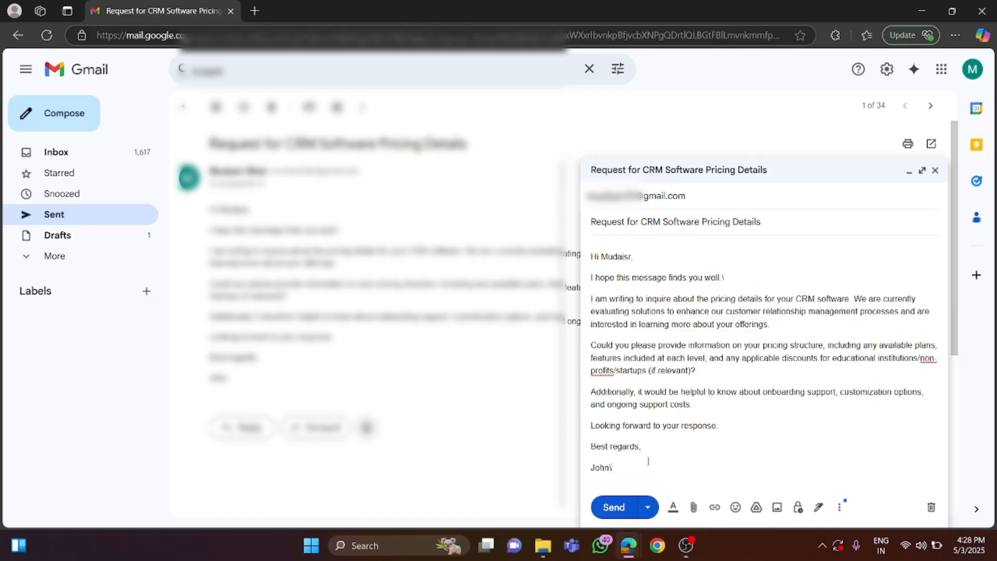
In Gmail, send the "Request for CRM Software Pricing Details" email and open it in the recipient's mailbox.
left_click(614, 508)
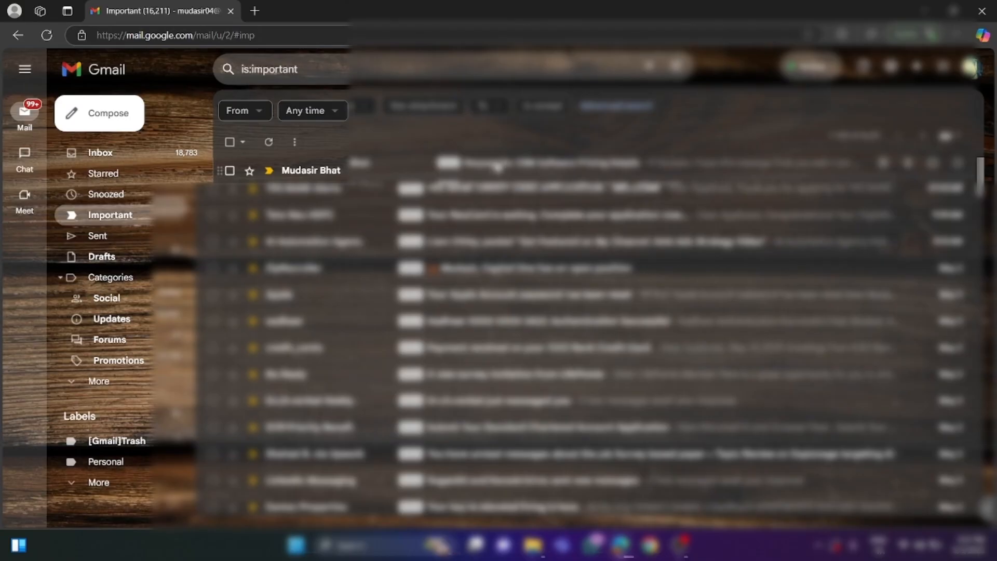
left_click(496, 166)
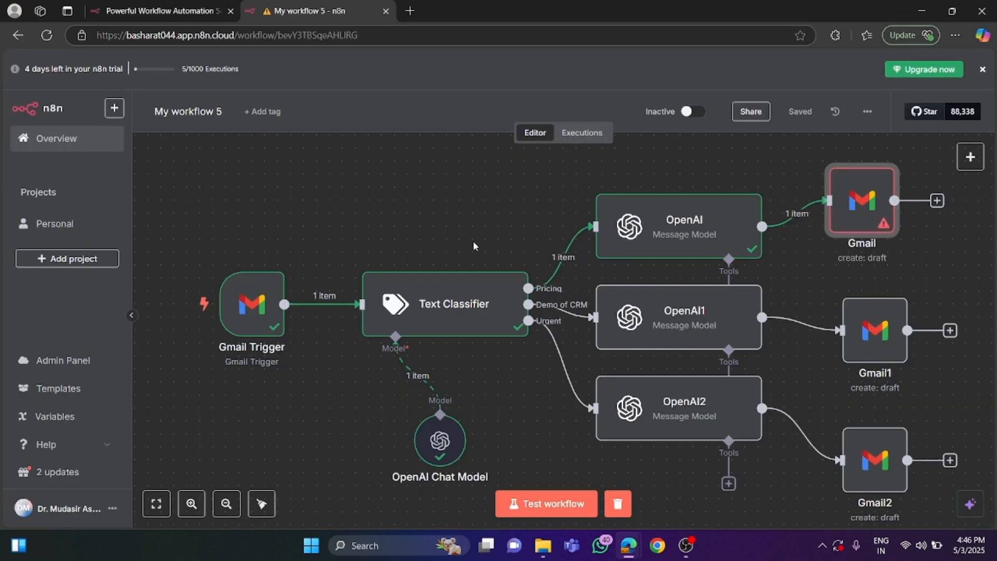
Run a test of My workflow 5 in n8n and read the "Re: Inquiry About CRM Software Pricing" draft in Gmail.
left_click(543, 504)
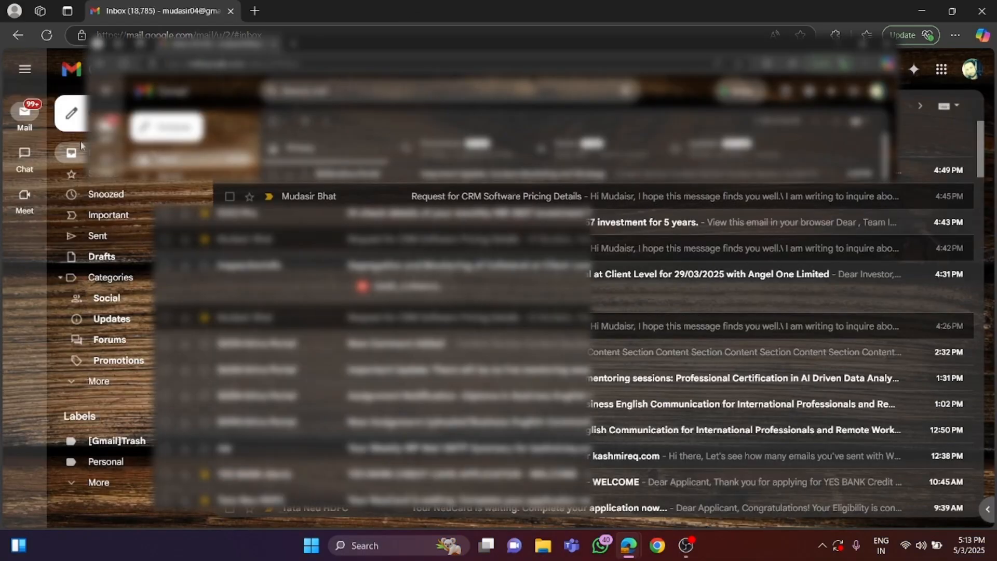
left_click(102, 257)
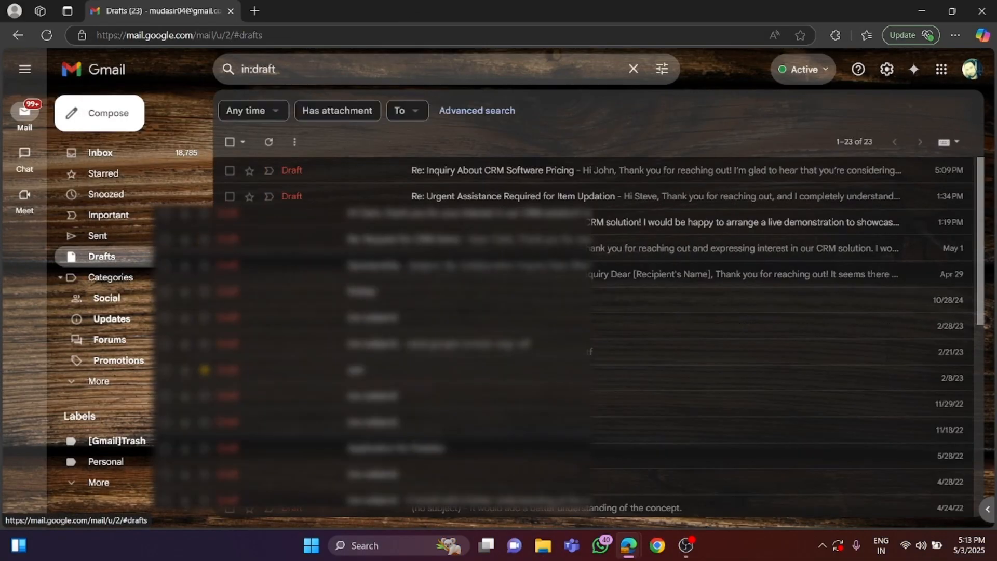
left_click(465, 175)
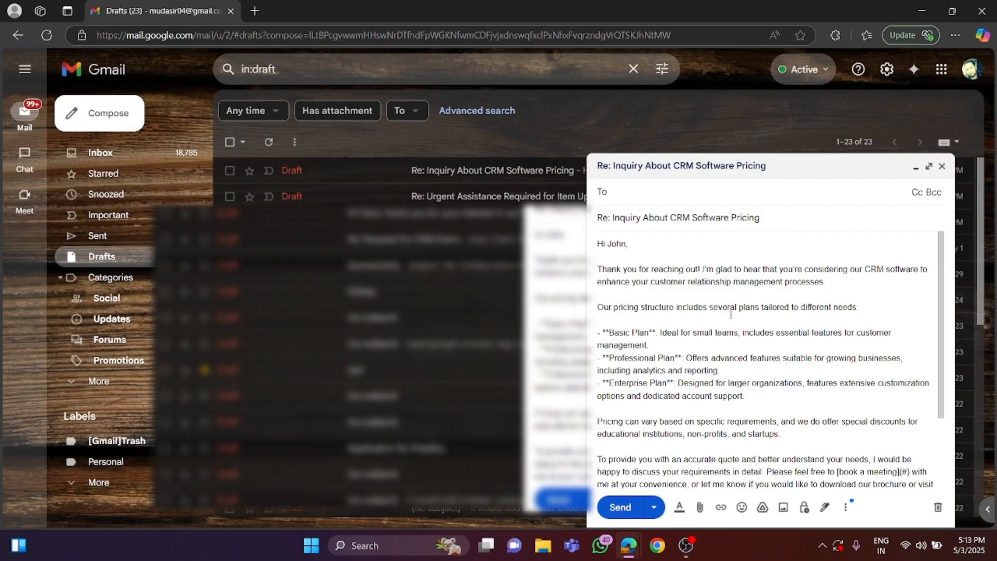
scroll(730, 314, "down", 2)
scroll(730, 314, "up", 2)
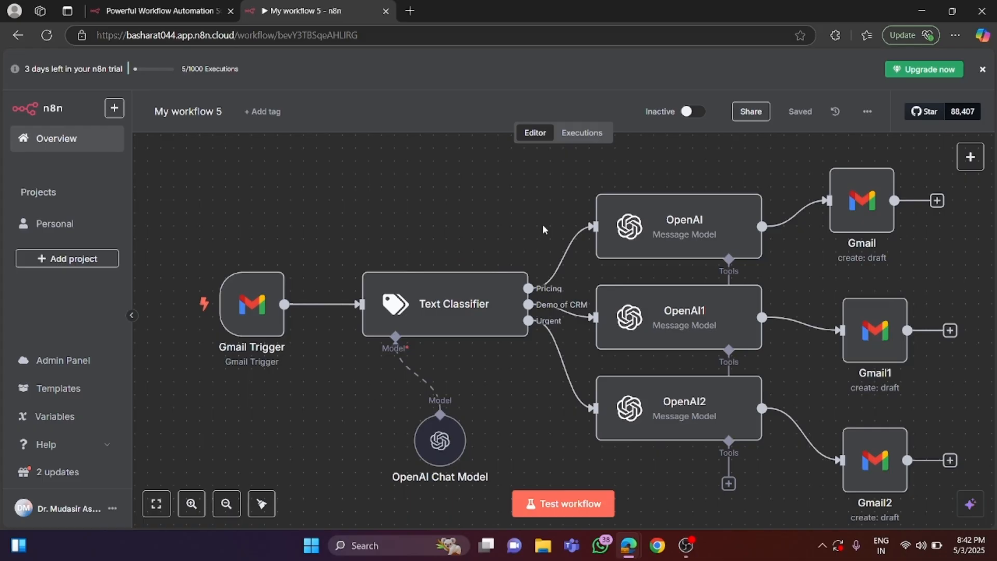
Leave My workflow 5 and create a new blank workflow in the Personal project.
mouse_move(571, 239)
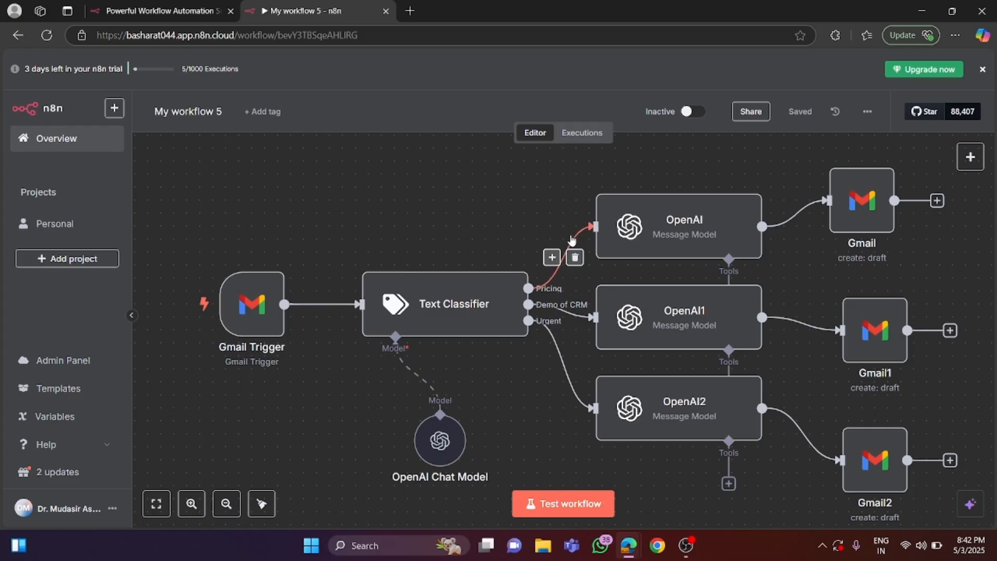
mouse_move(628, 245)
mouse_move(629, 300)
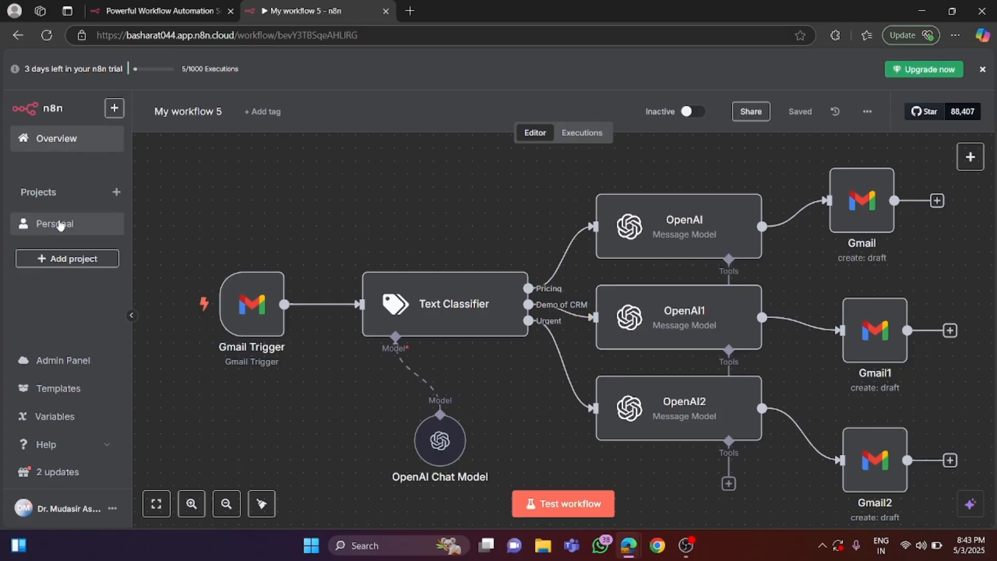
left_click(108, 231)
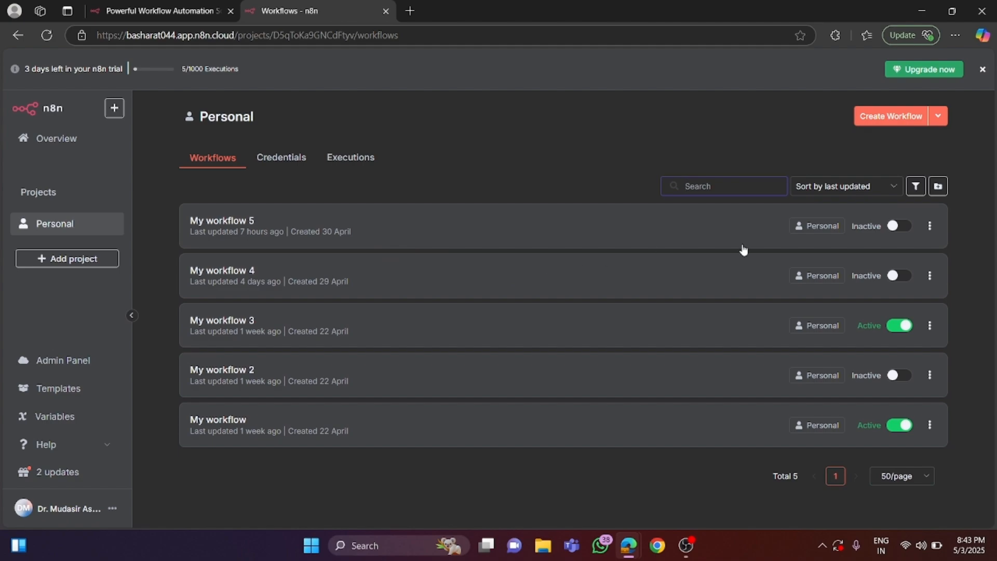
left_click(891, 120)
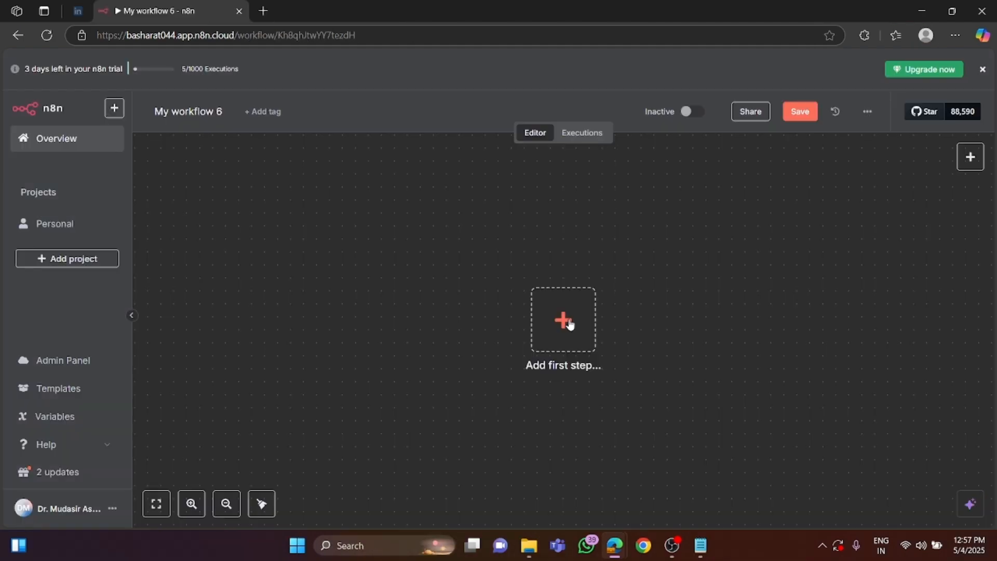
Add Gmail's "On message received" trigger as the first step of My workflow 6.
left_click(570, 324)
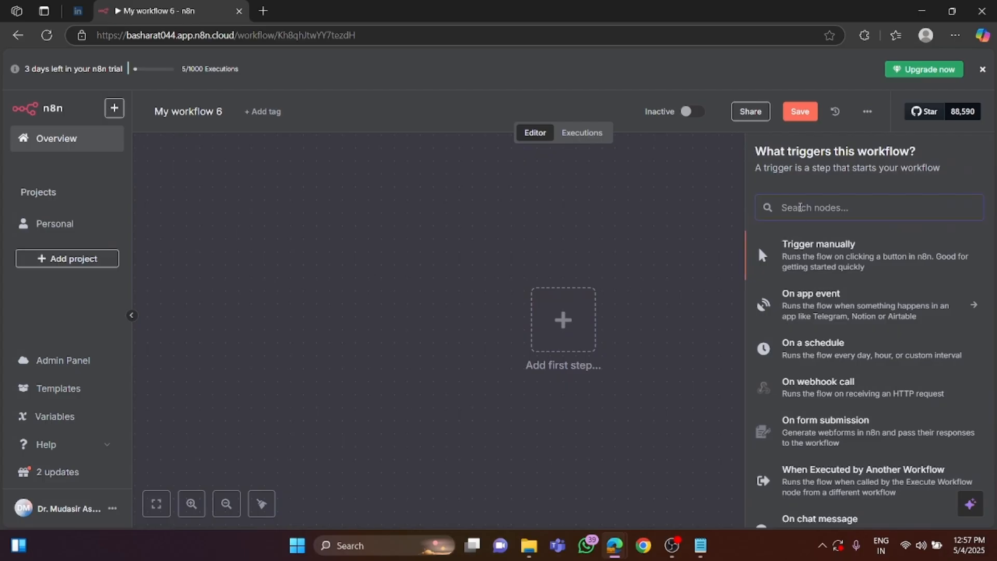
type("gmail")
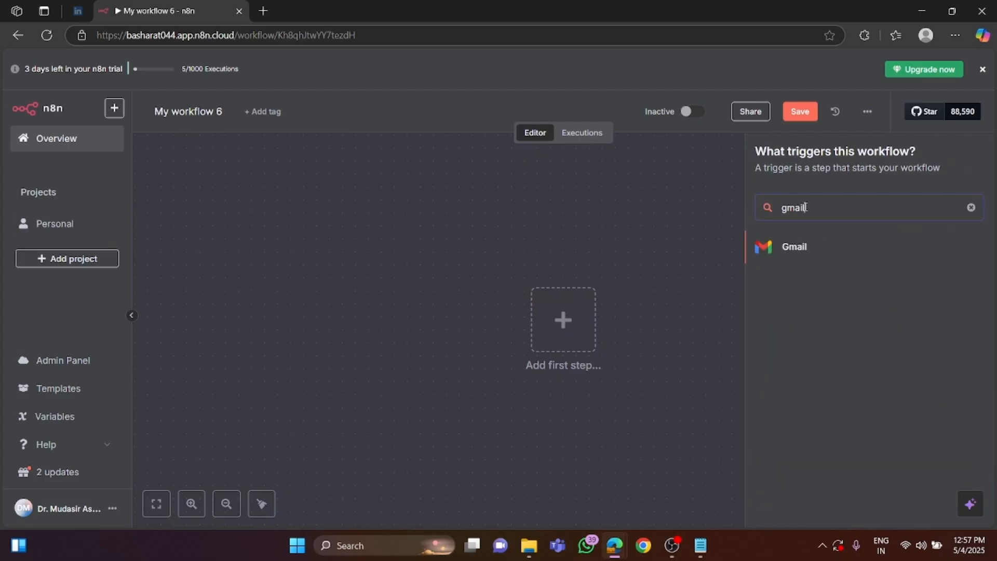
left_click(804, 248)
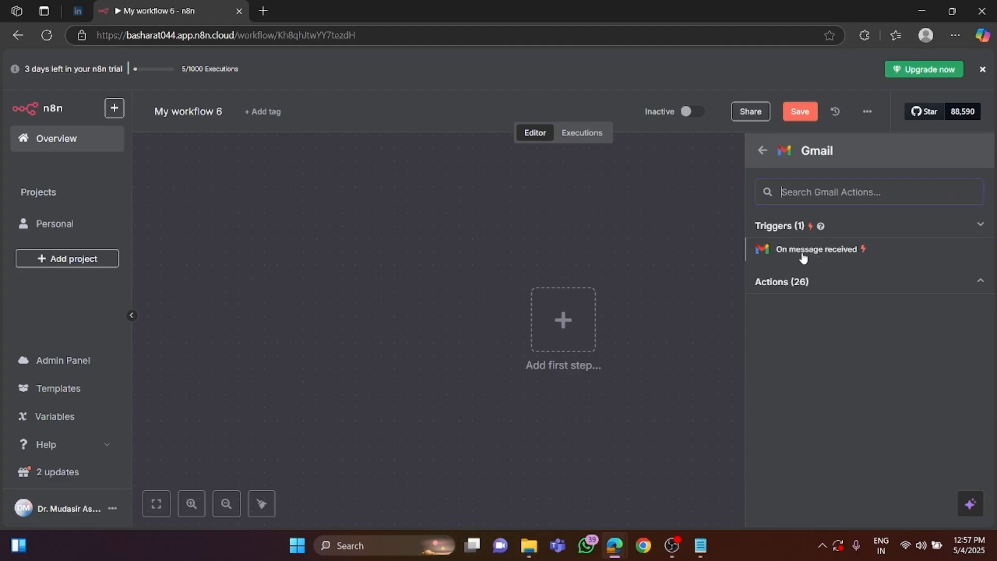
left_click(810, 257)
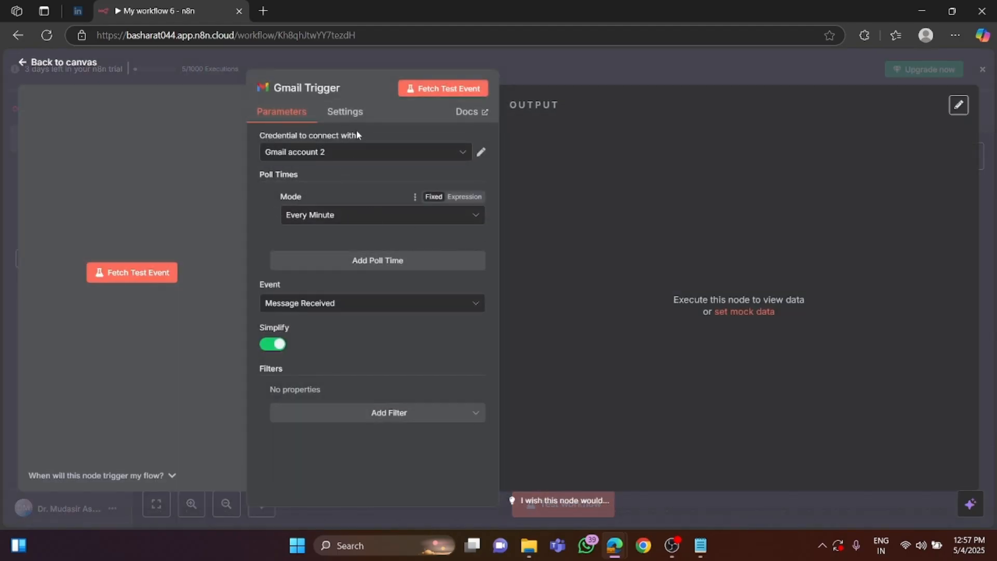
left_click(398, 158)
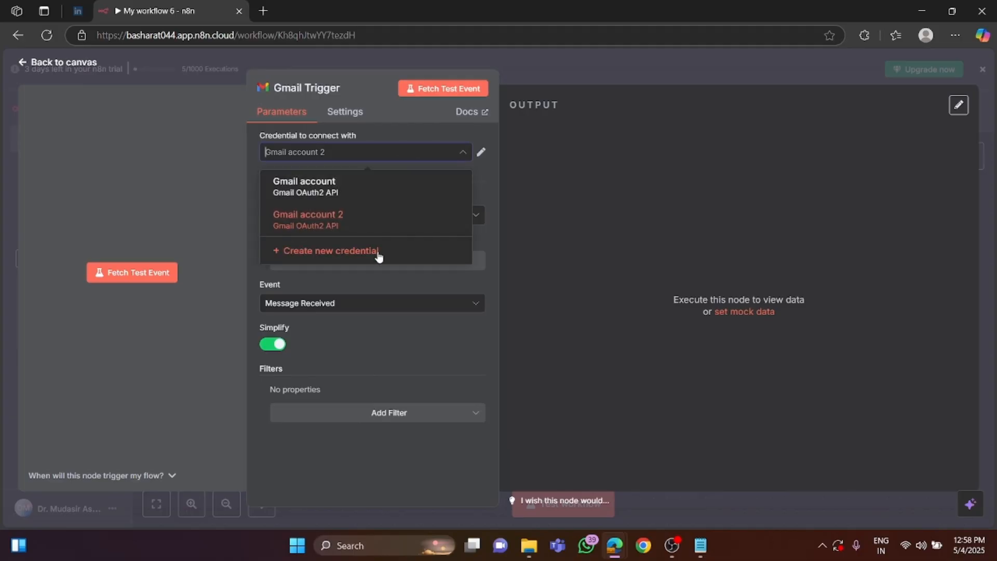
left_click(349, 259)
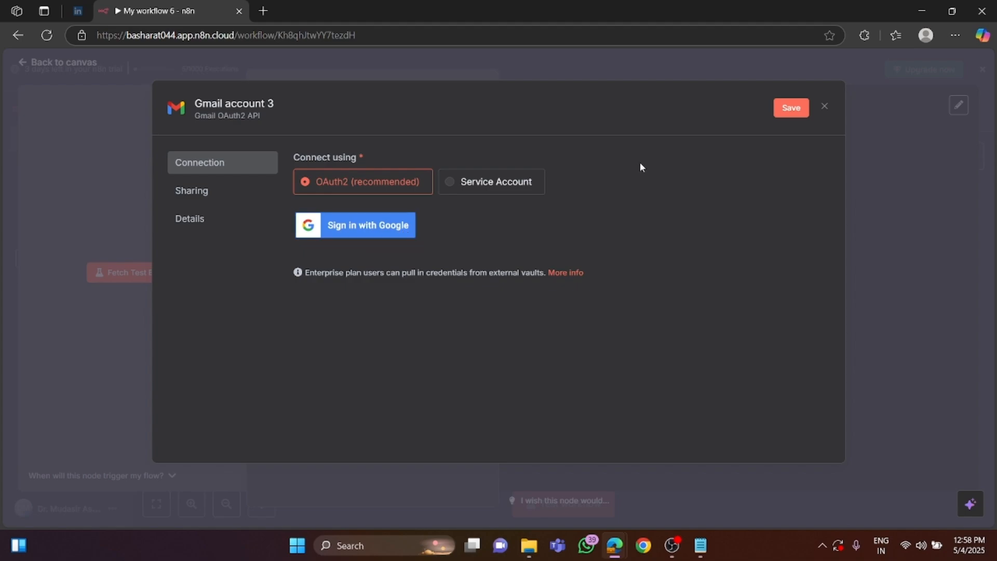
left_click(823, 106)
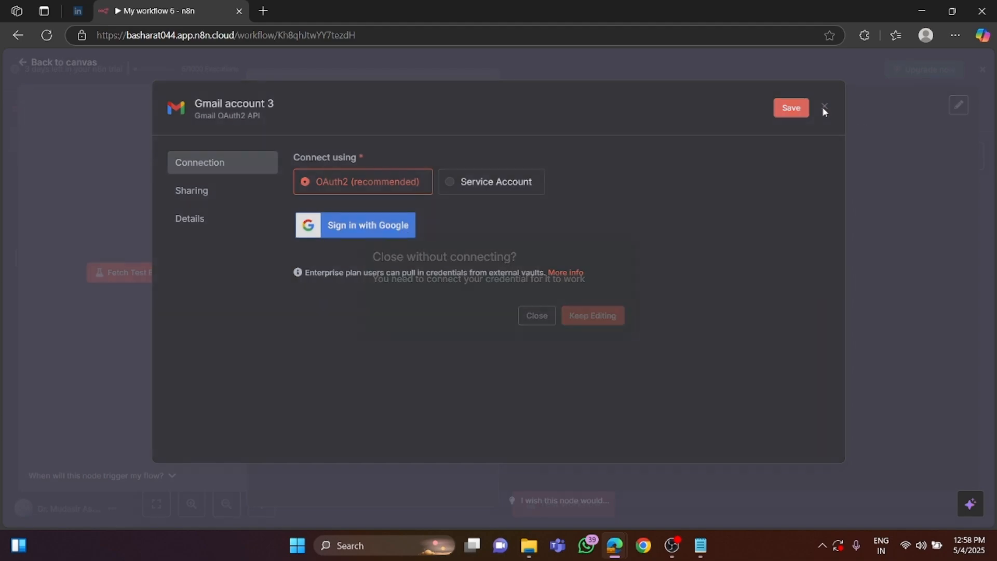
left_click(536, 315)
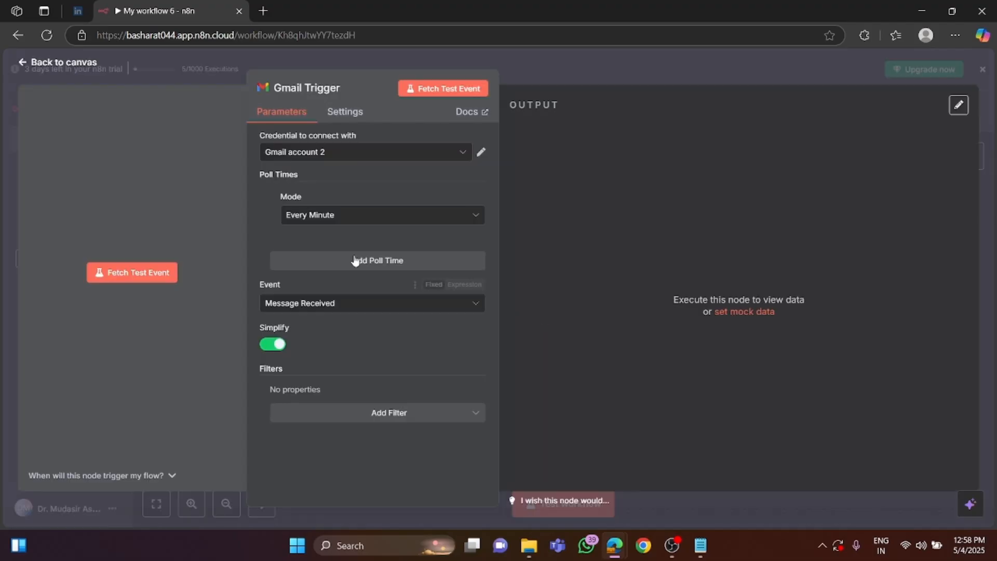
Set the Gmail Trigger's poll time mode to Every Hour.
left_click(342, 217)
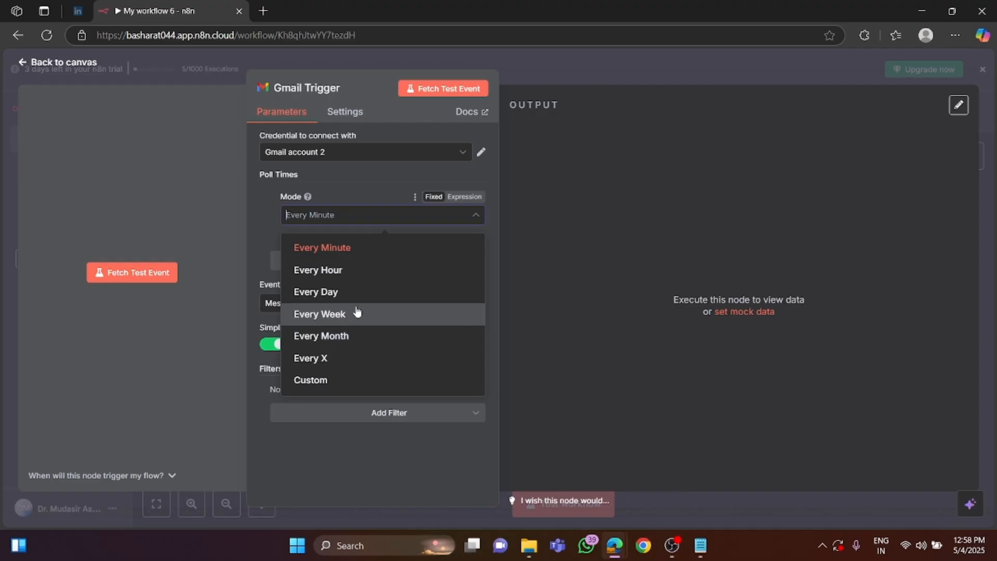
left_click(348, 274)
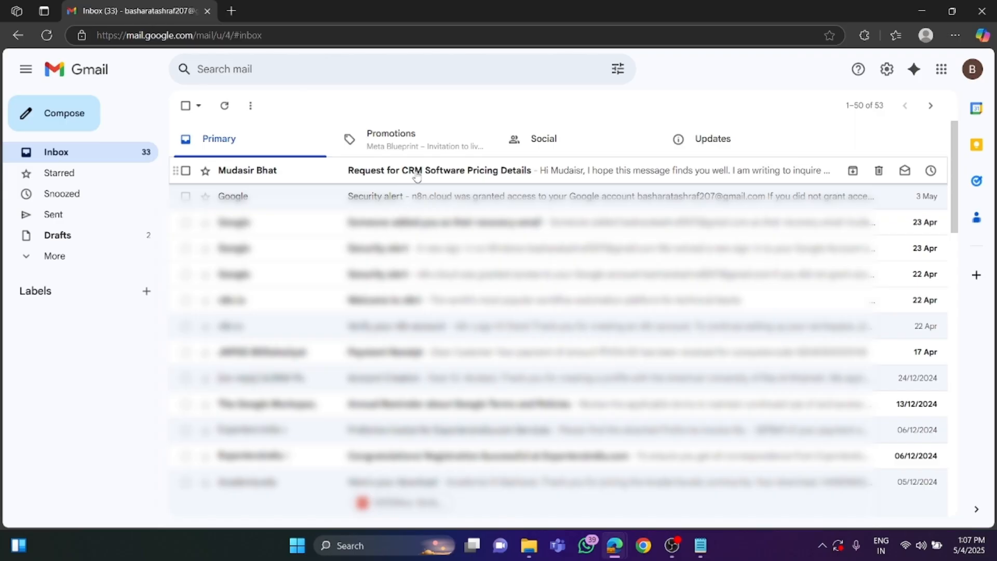
Switch to Gmail to open the received CRM pricing request, and fetch a test event in the n8n Gmail Trigger.
left_click(416, 175)
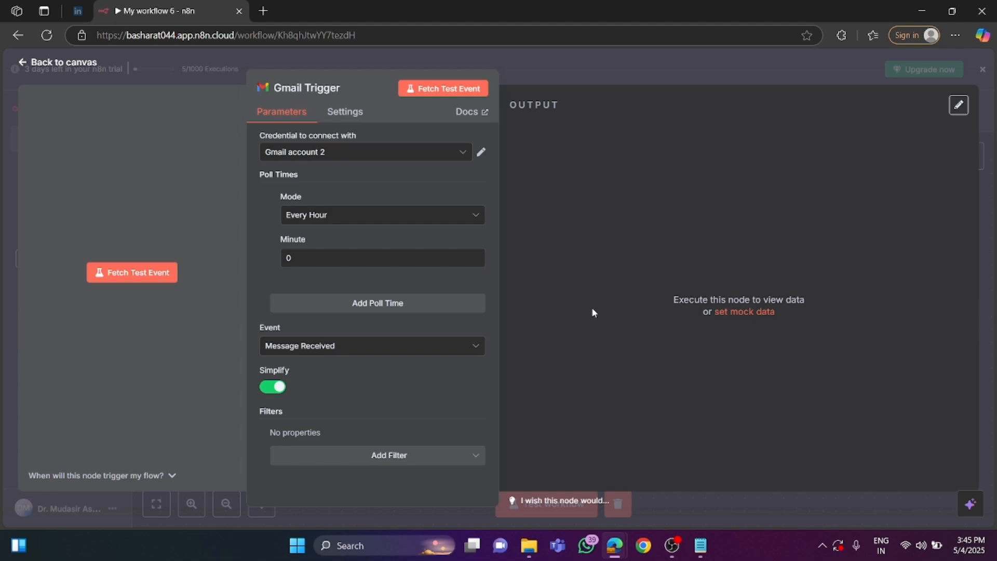
left_click(139, 279)
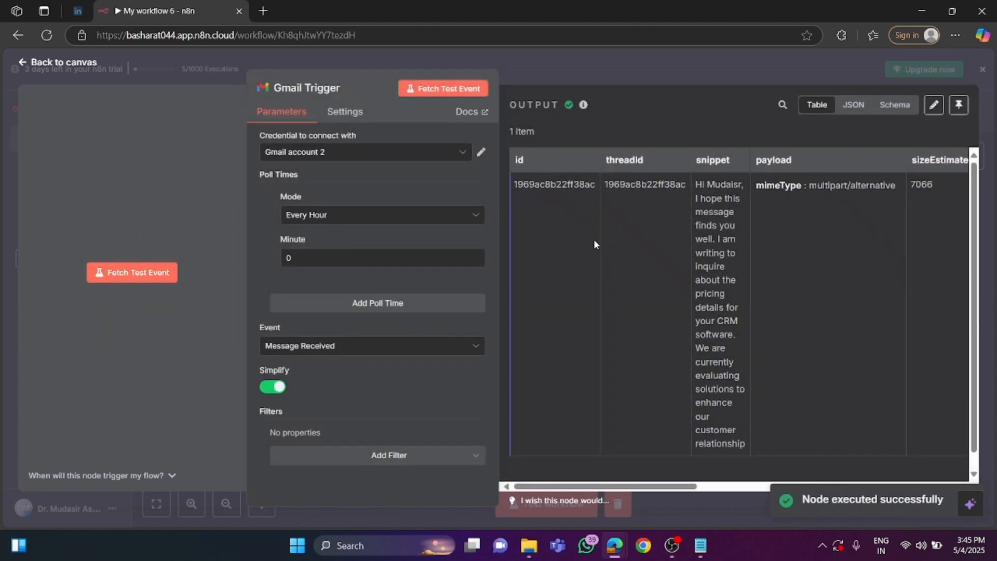
mouse_move(633, 489)
left_mouse_down()
mouse_move(912, 489)
mouse_move(633, 489)
left_mouse_up()
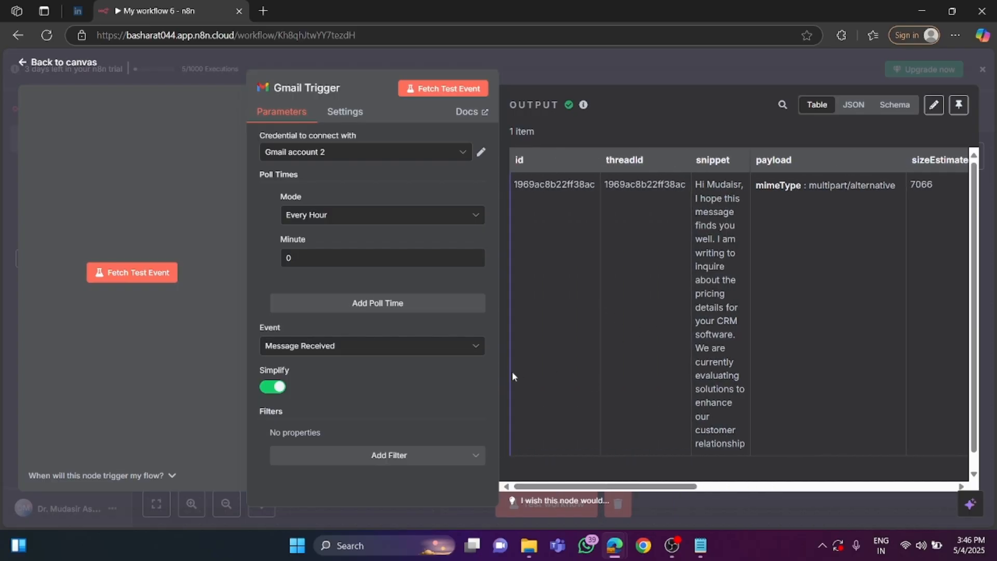
Turn off Simplify in the Gmail Trigger and fetch the test event again.
left_click(270, 389)
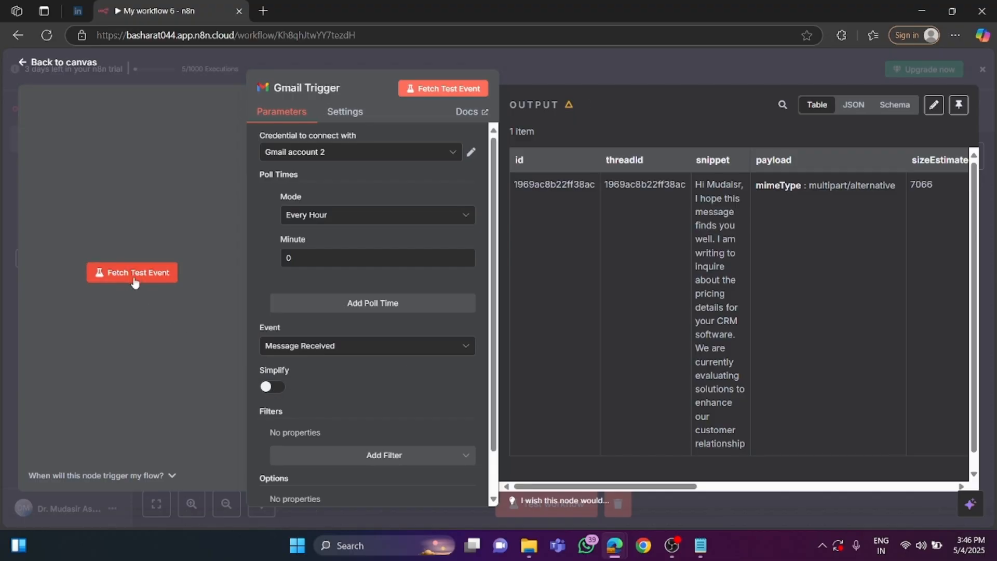
left_click(136, 281)
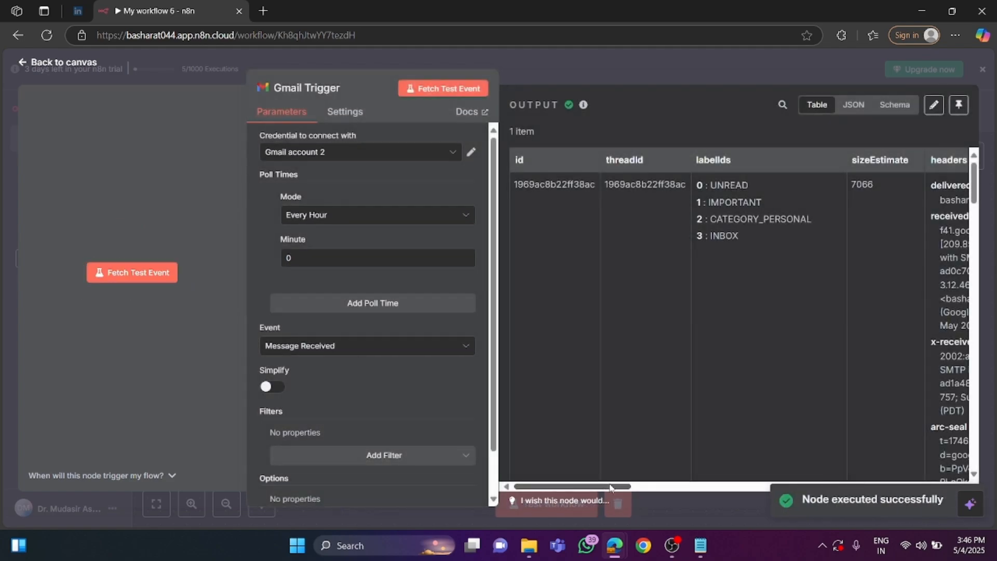
Examine the text and subject fields in the Gmail Trigger's fetched output, and return to the canvas.
left_click_drag(611, 488, 738, 491)
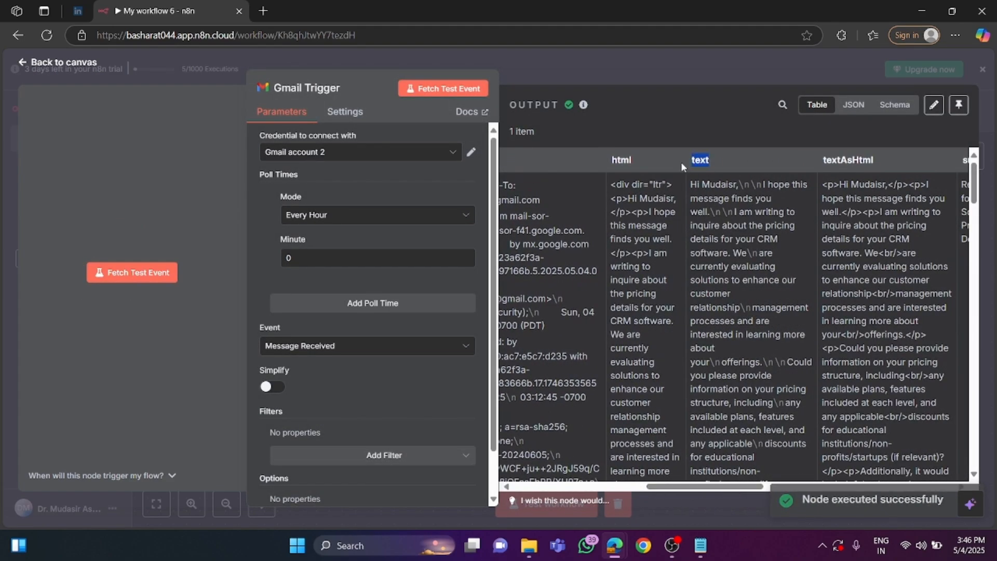
double_click(709, 161)
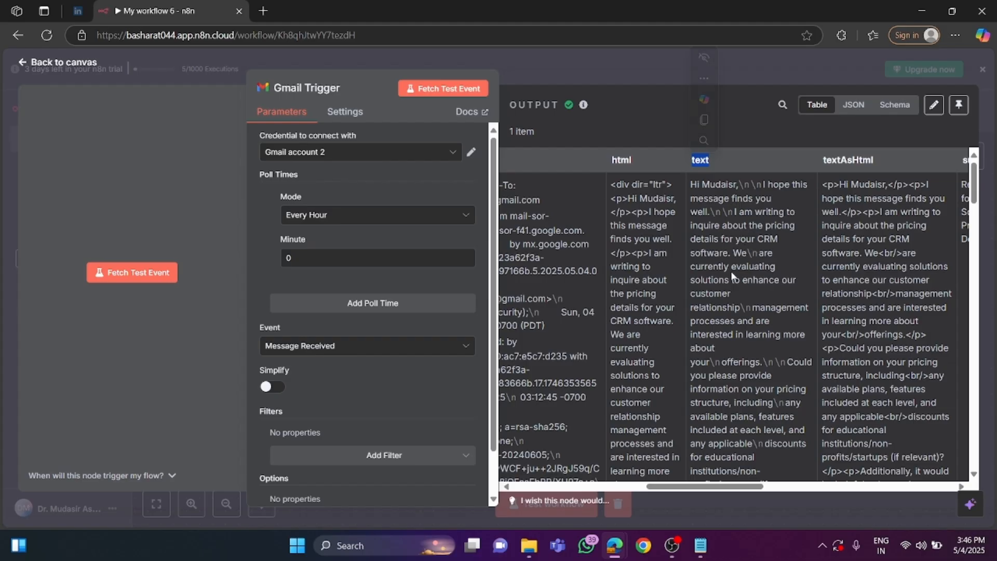
scroll(734, 276, "down", 1)
scroll(734, 275, "down", 2)
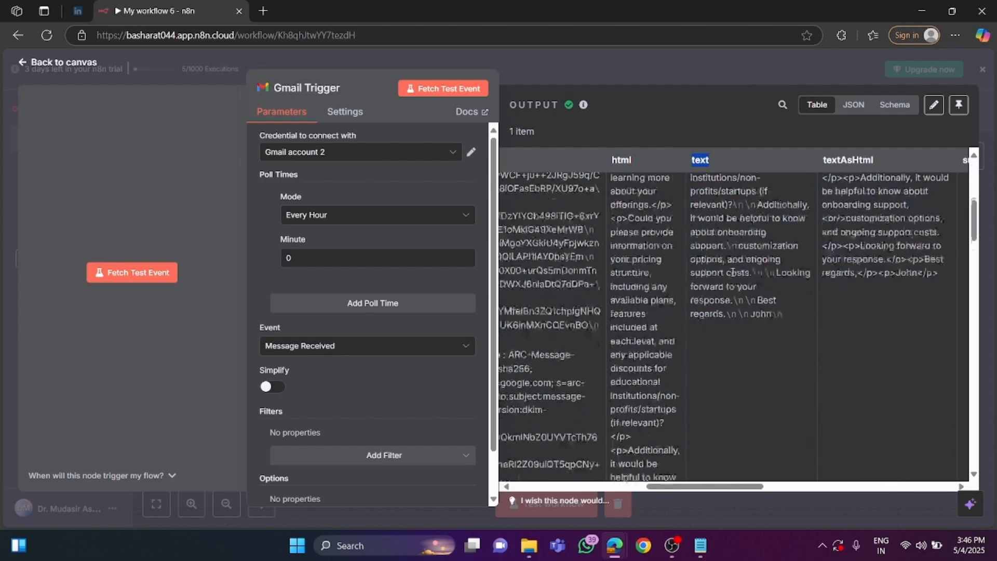
left_click_drag(693, 487, 745, 489)
scroll(746, 359, "up", 1)
scroll(746, 360, "up", 3)
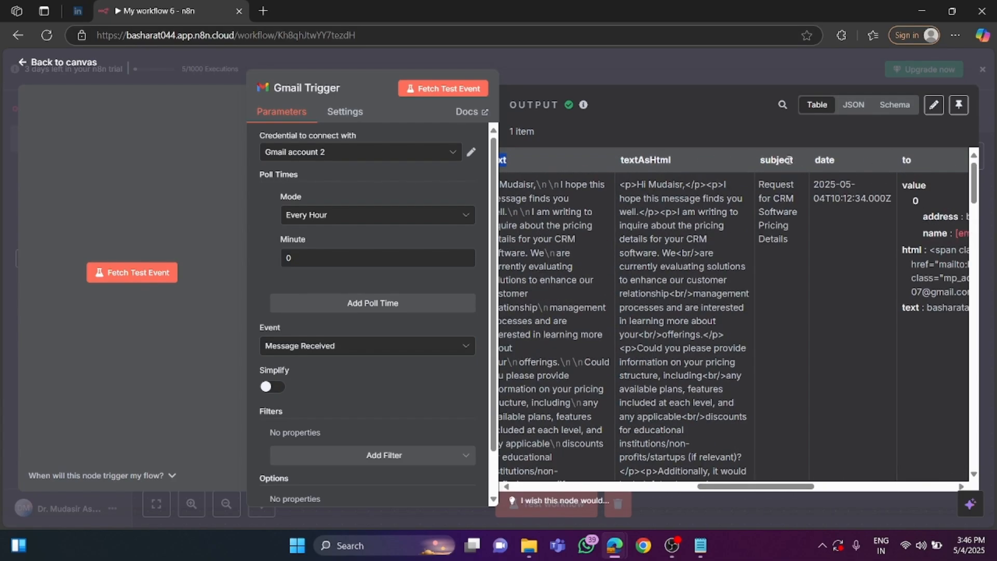
left_click_drag(794, 159, 748, 169)
left_click_drag(726, 491, 540, 491)
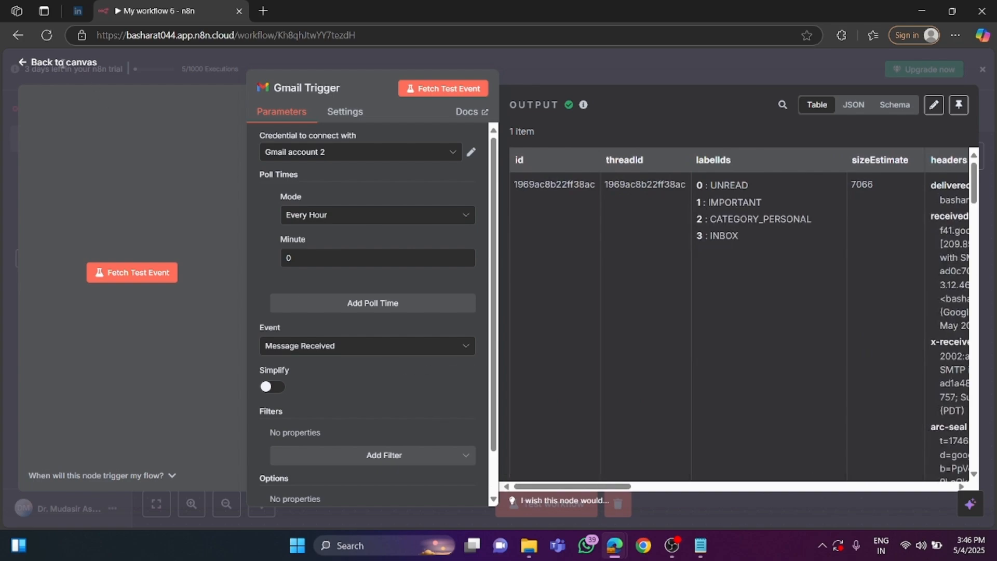
left_click(60, 64)
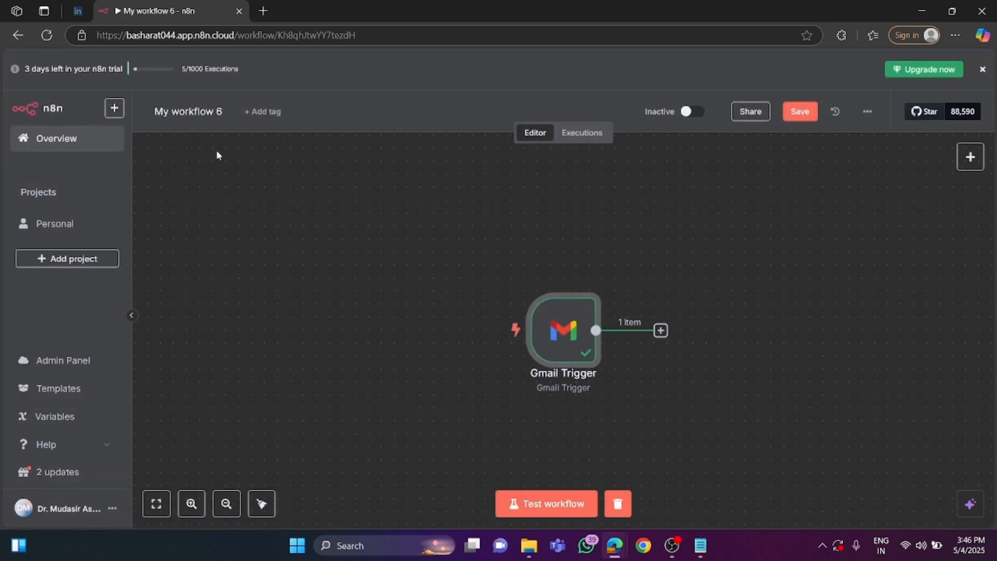
Add a Text Classifier node after the Gmail Trigger.
mouse_move(561, 337)
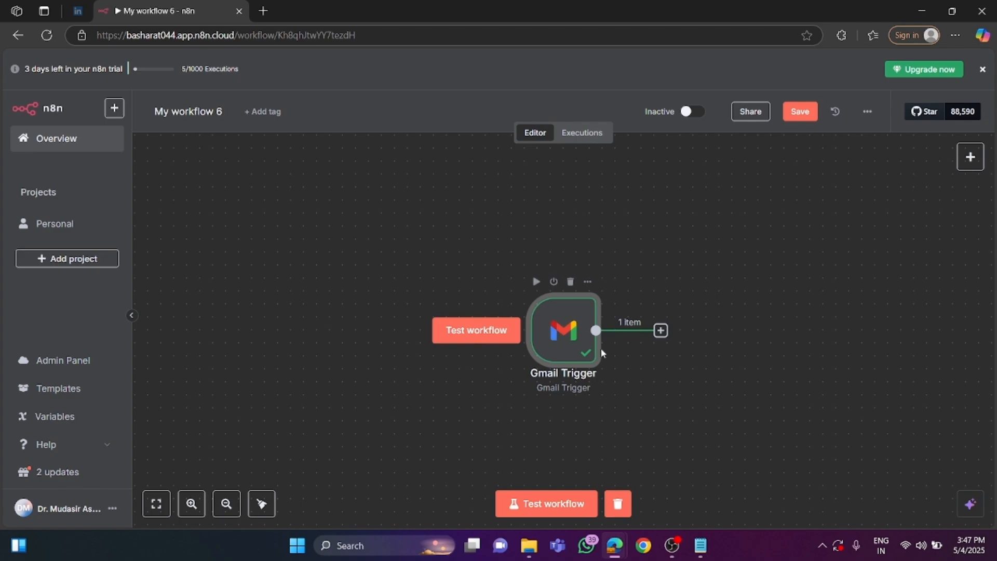
left_click(661, 331)
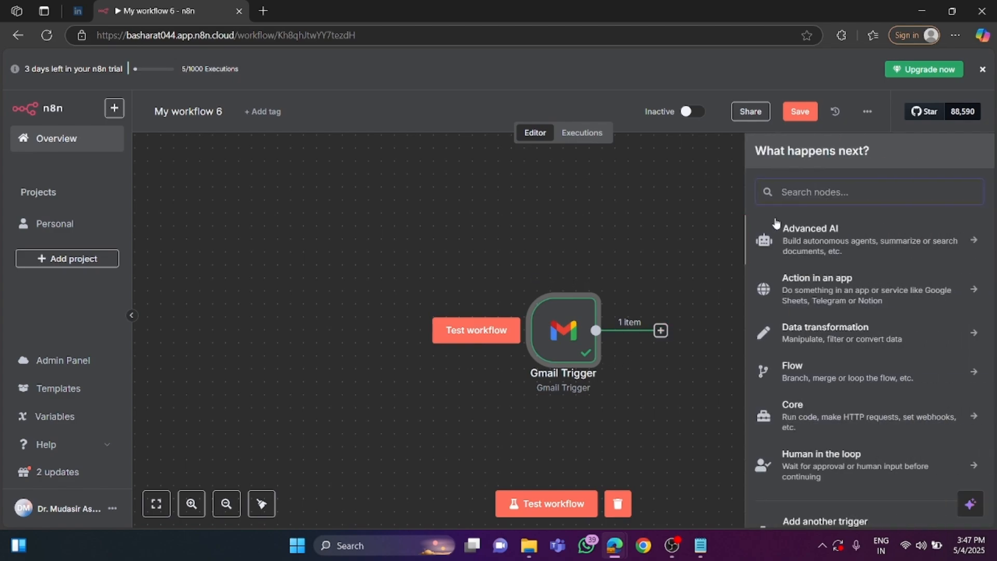
type("texty")
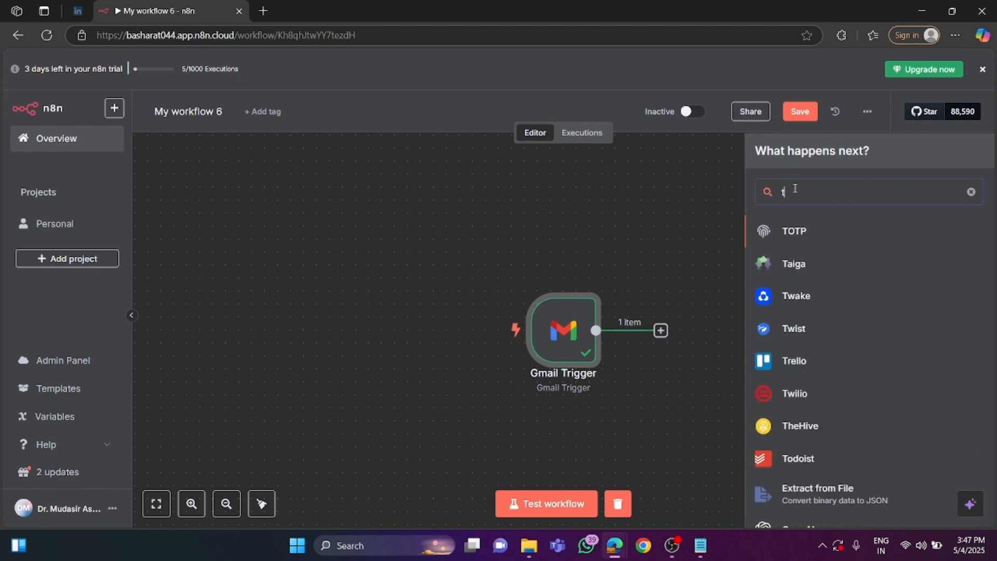
key("BackSpace")
key("BackSpace")
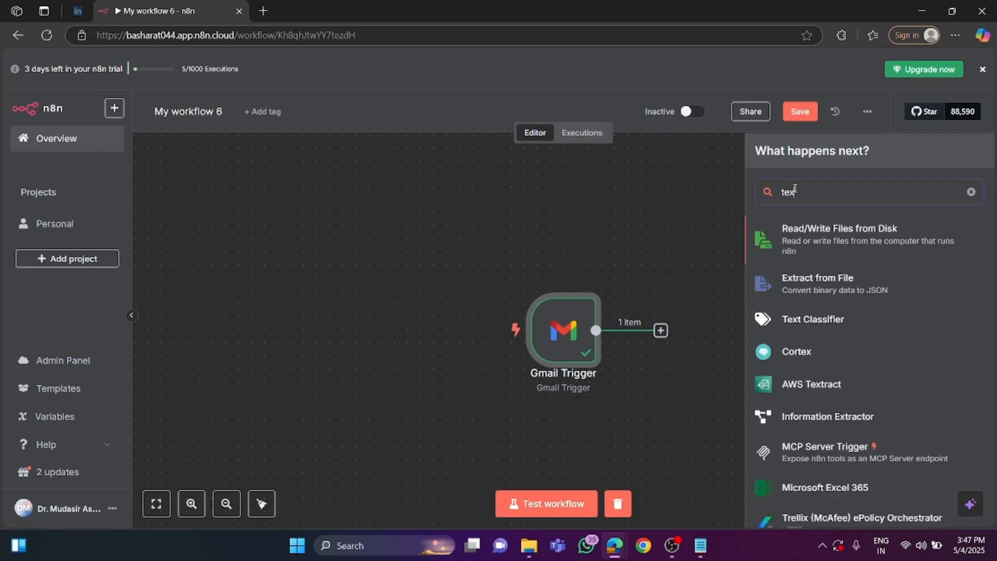
type("t")
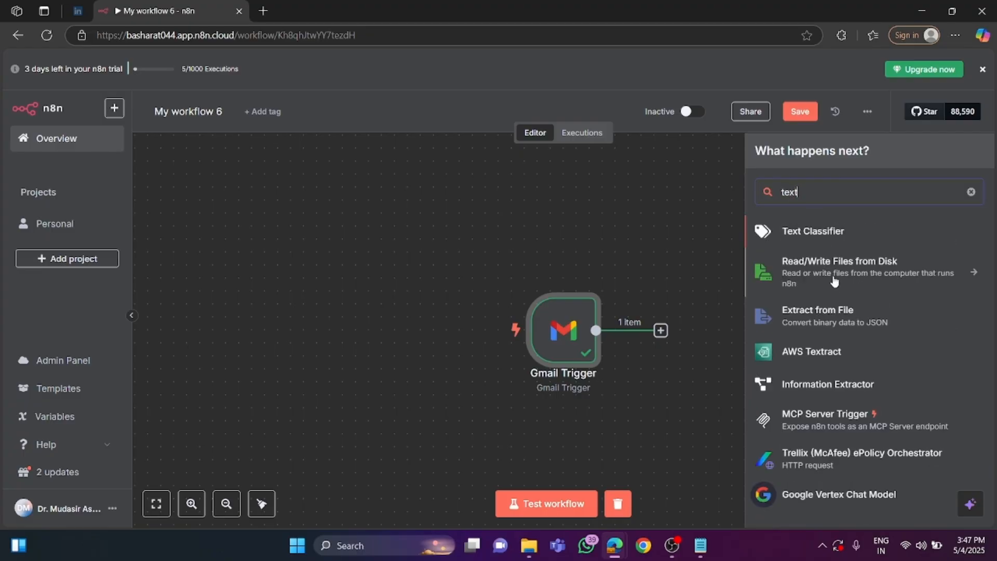
left_click(820, 232)
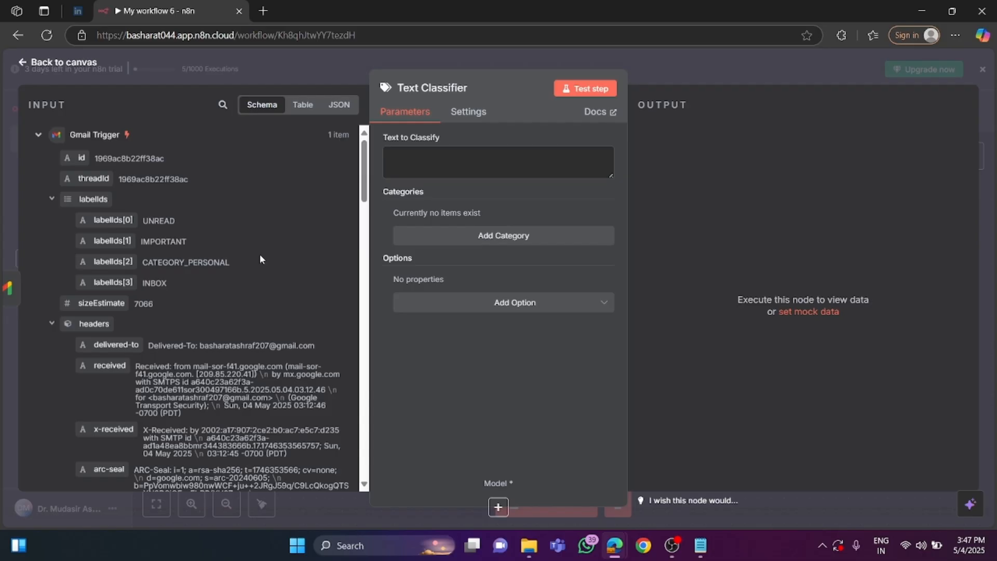
Map the email's text field from the Gmail Trigger input as the Text to Classify, giving {{ $json.text }}.
scroll(241, 278, "down", 4)
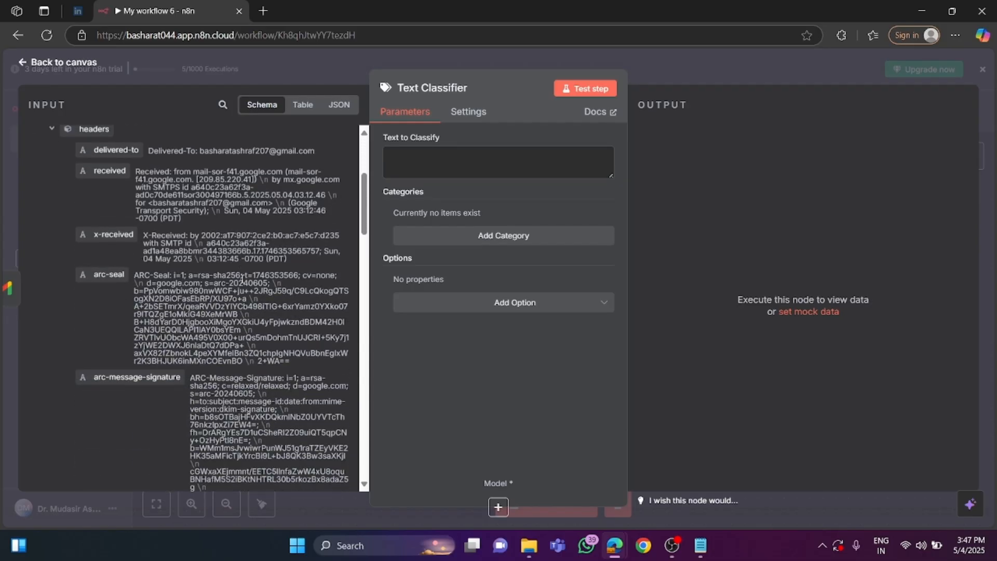
scroll(242, 279, "down", 1)
scroll(242, 279, "down", 1)
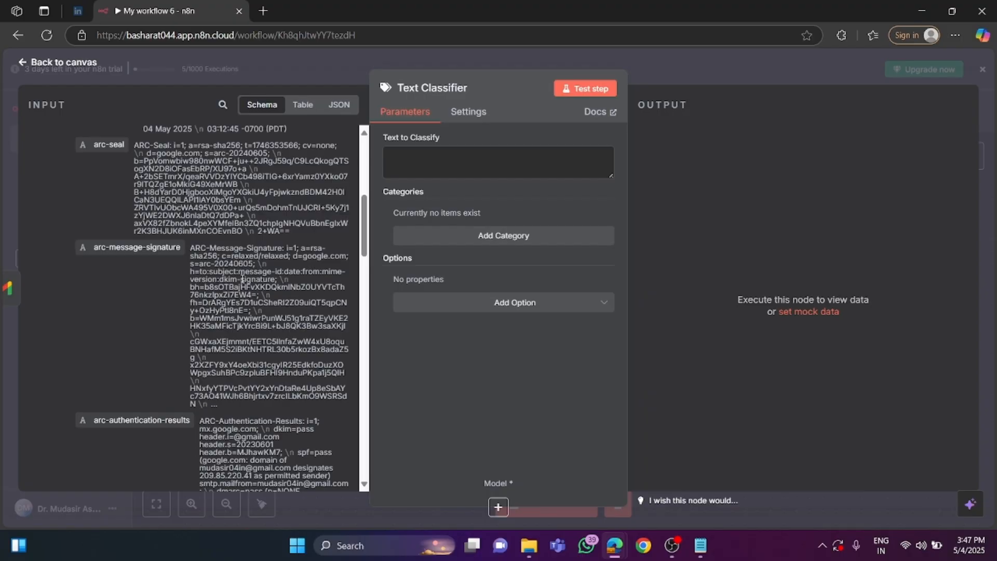
scroll(243, 280, "down", 6)
scroll(243, 282, "down", 10)
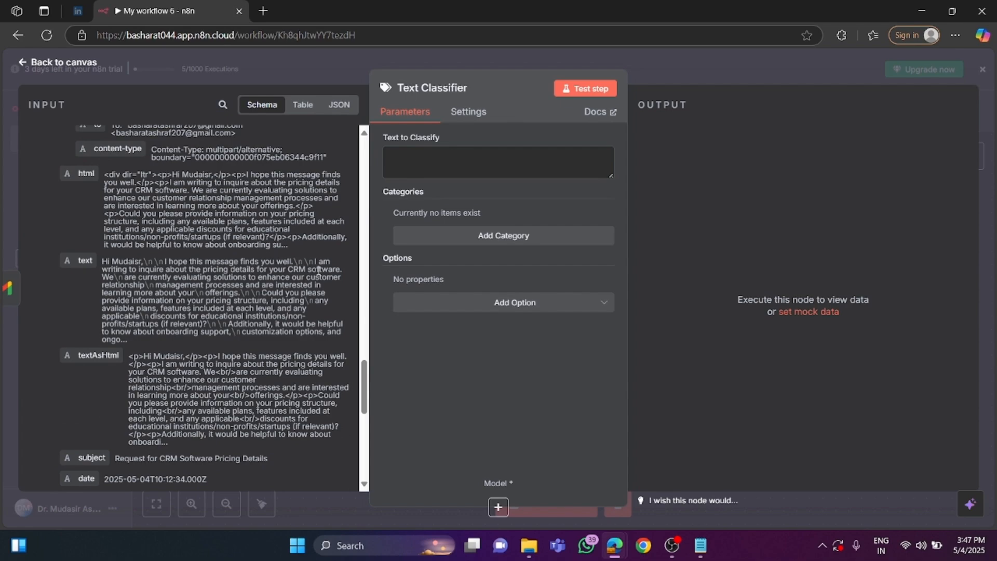
left_click_drag(269, 269, 312, 293)
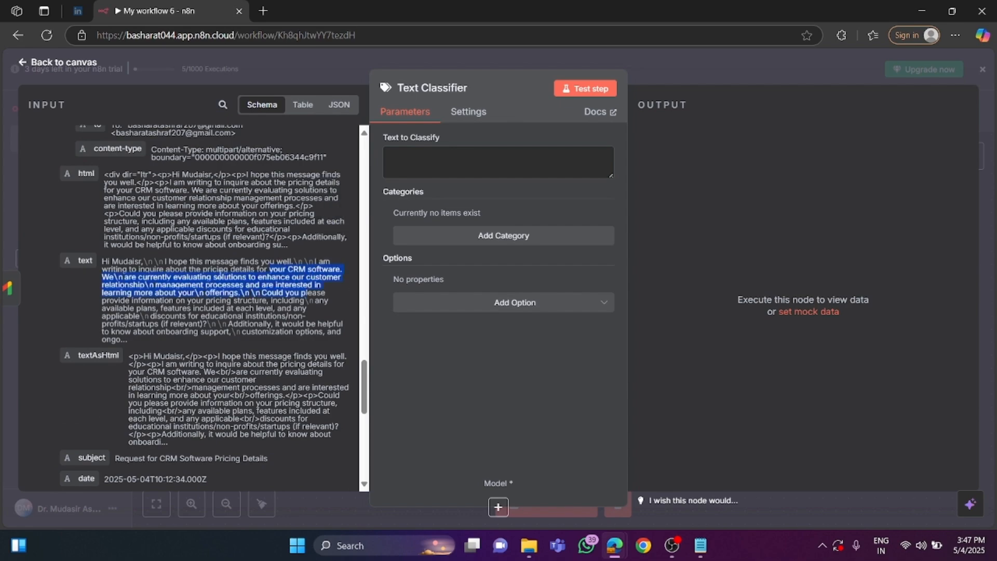
left_click_drag(202, 269, 346, 270)
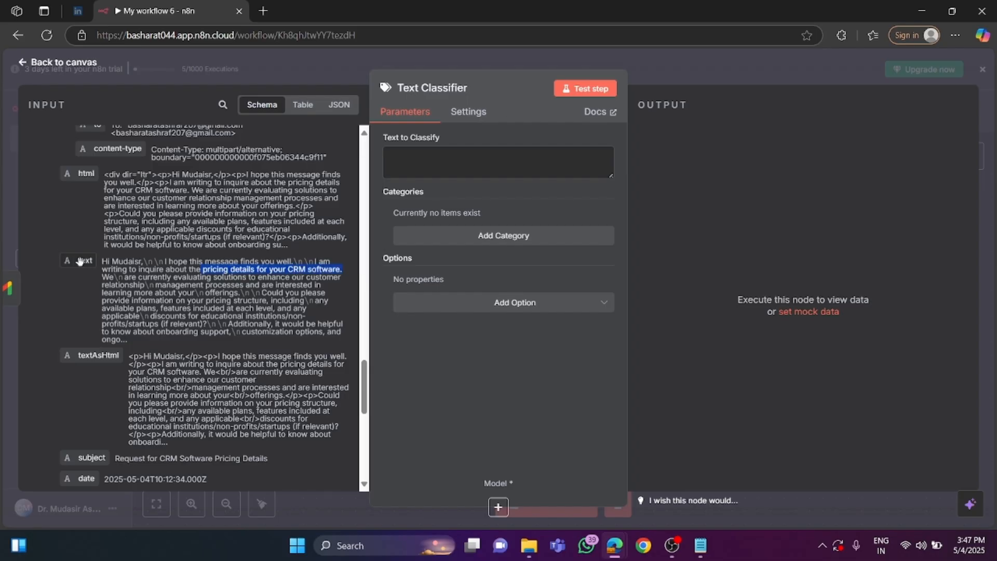
left_click_drag(85, 261, 159, 254)
left_click_drag(241, 235, 410, 173)
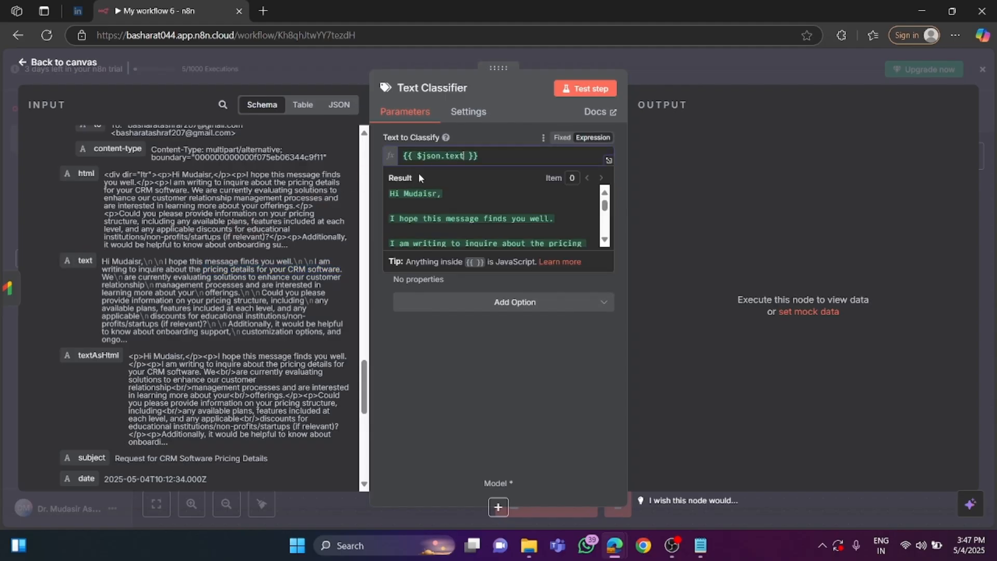
left_click(462, 341)
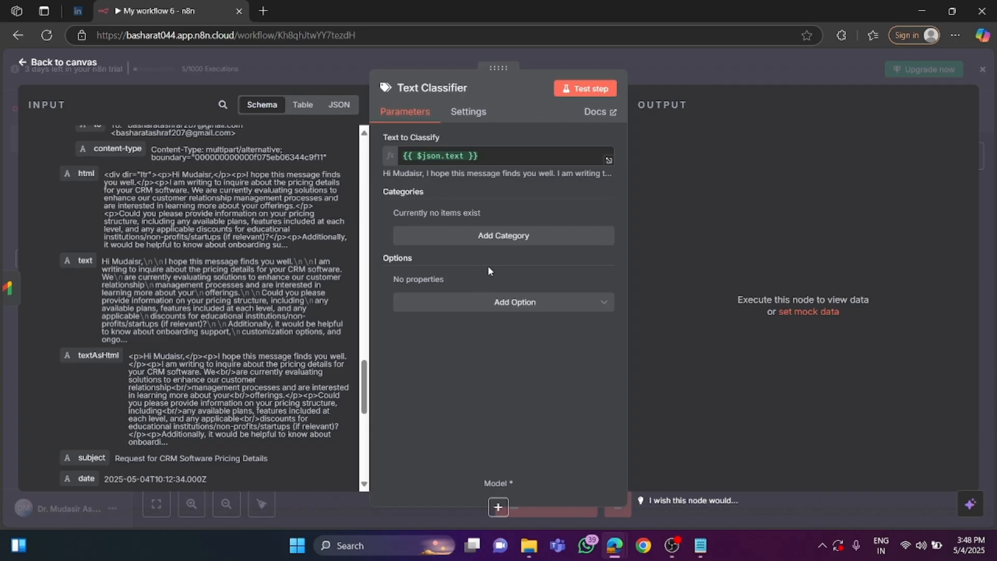
Add a first category named Pricing to the Text Classifier.
left_click(488, 236)
left_click(442, 234)
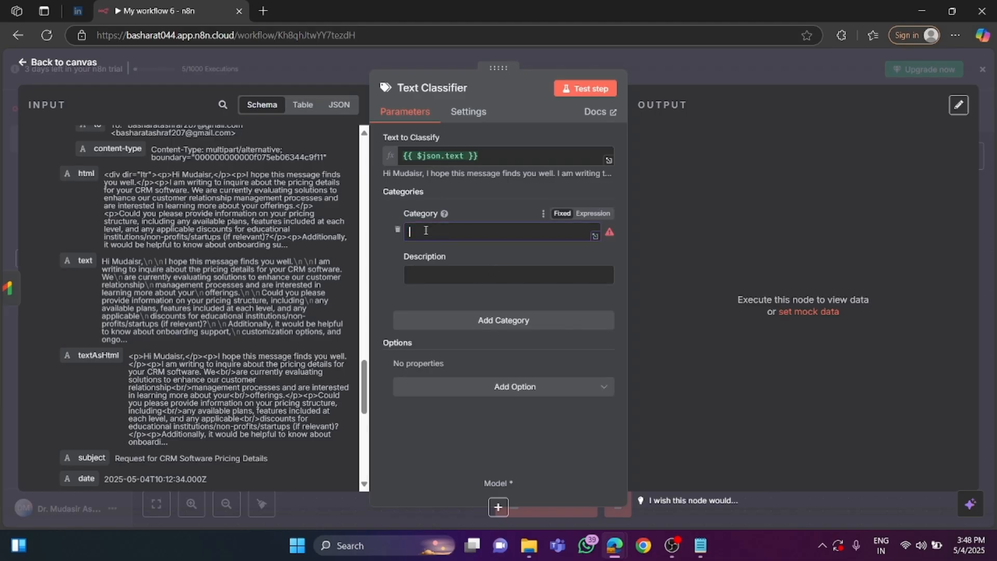
left_click(424, 274)
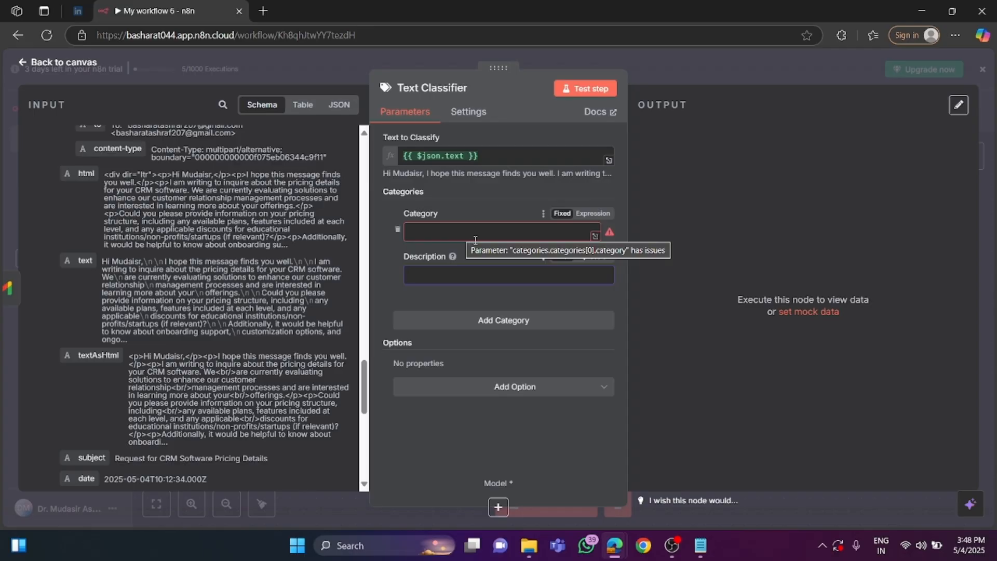
left_click(442, 230)
type("Pr")
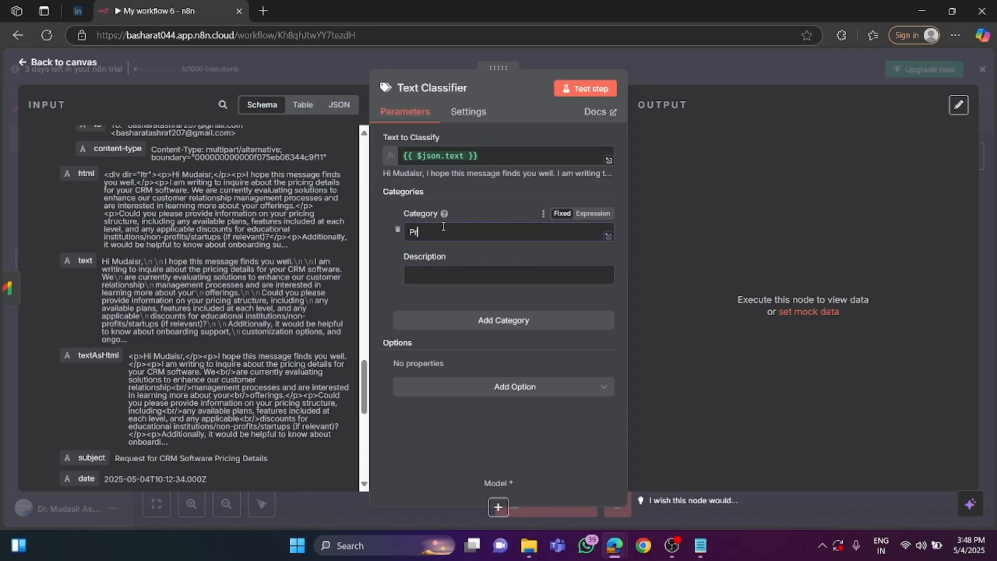
type("icing")
Copy the Pricing description paragraph from the notes in Notepad and paste it as the Pricing category's description in n8n.
left_click(698, 555)
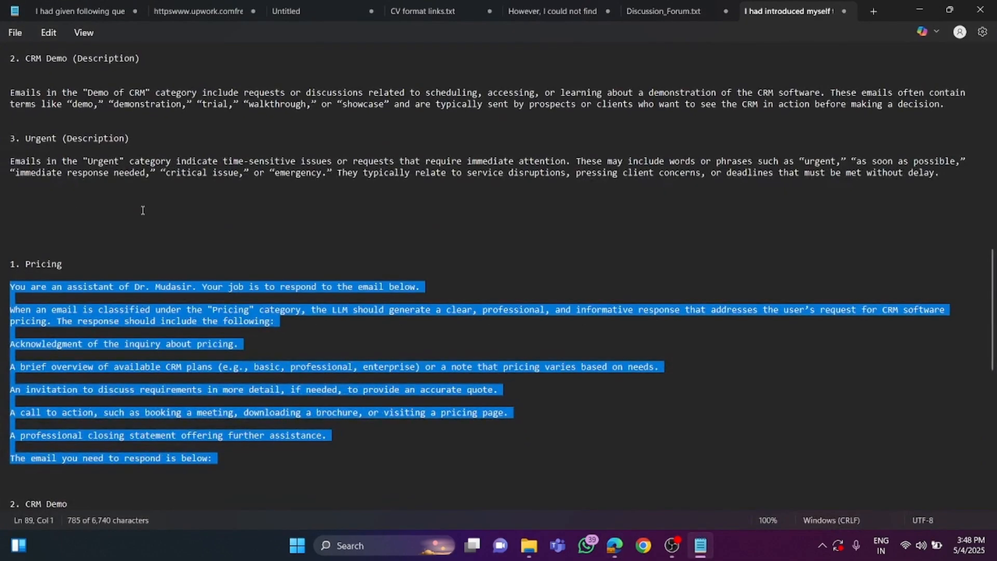
scroll(149, 211, "up", 5)
scroll(148, 210, "up", 1)
left_click(63, 219)
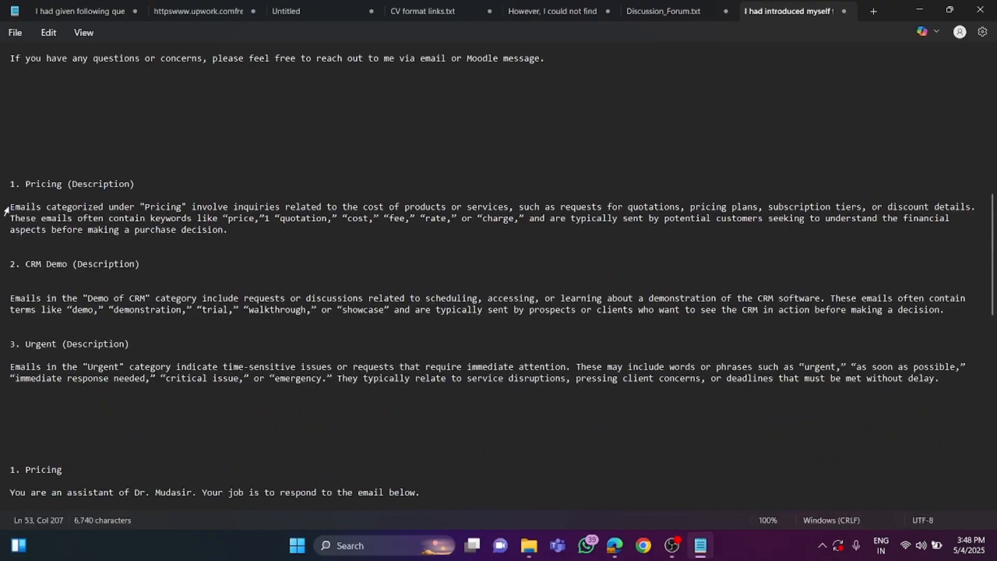
left_click_drag(6, 207, 233, 238)
right_click(202, 217)
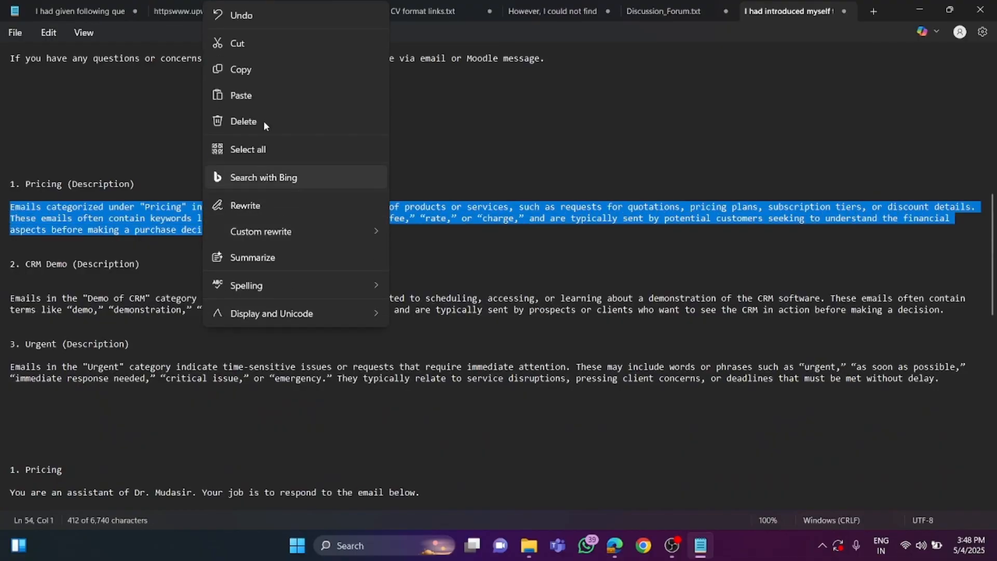
left_click(265, 73)
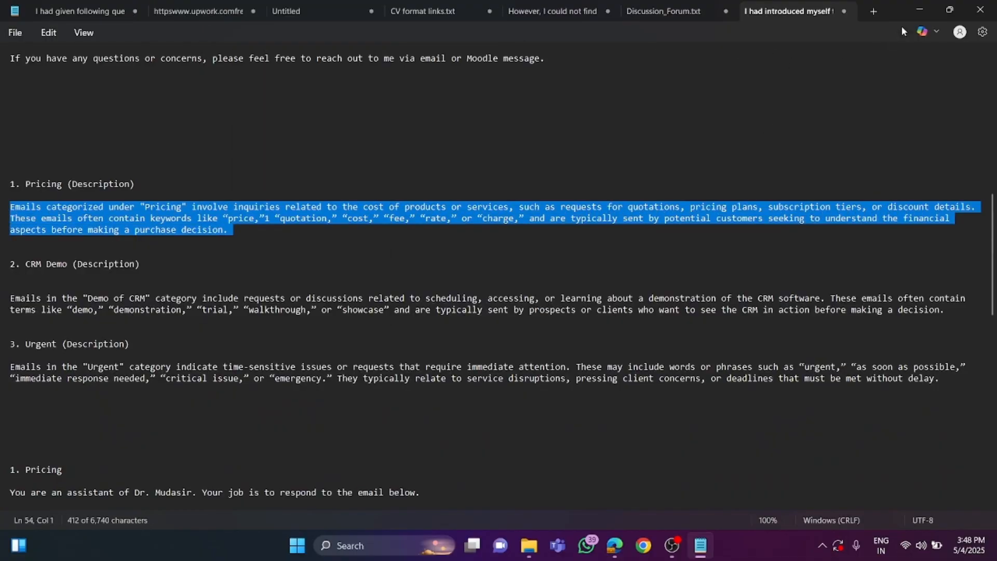
left_click(919, 9)
left_click(428, 272)
right_click(428, 271)
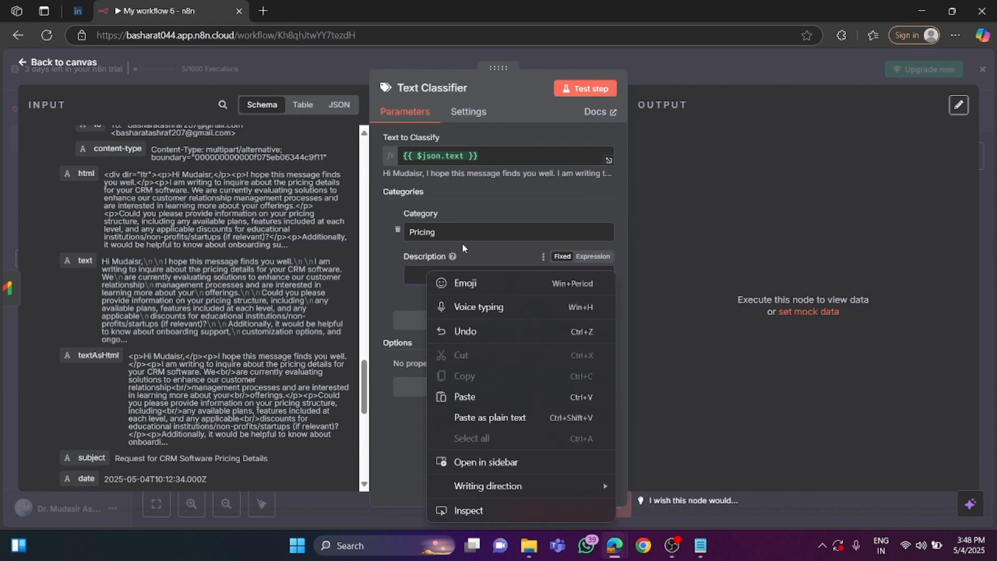
left_click(478, 398)
Add a second category named CRM Demo to the Text Classifier.
left_click(471, 334)
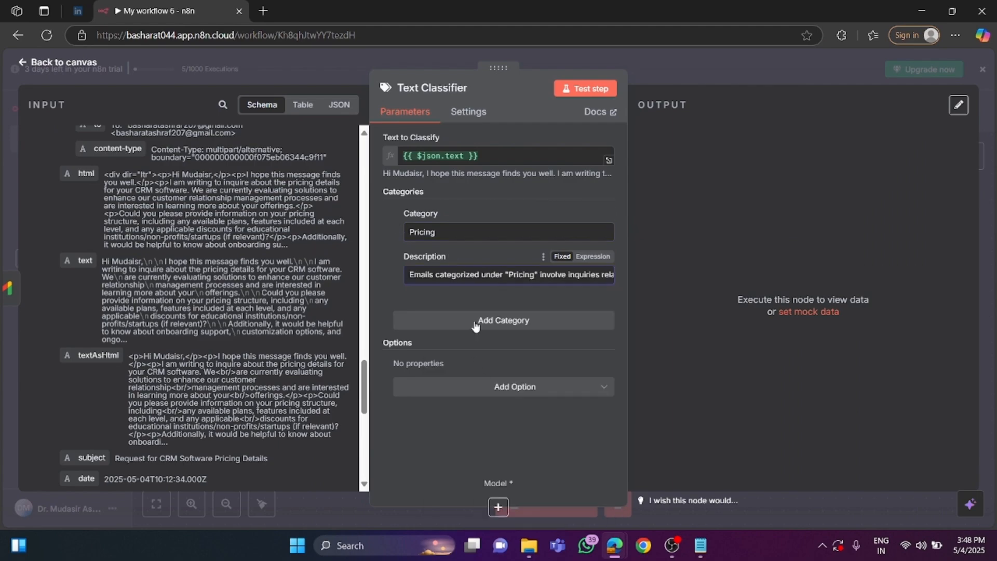
left_click(447, 346)
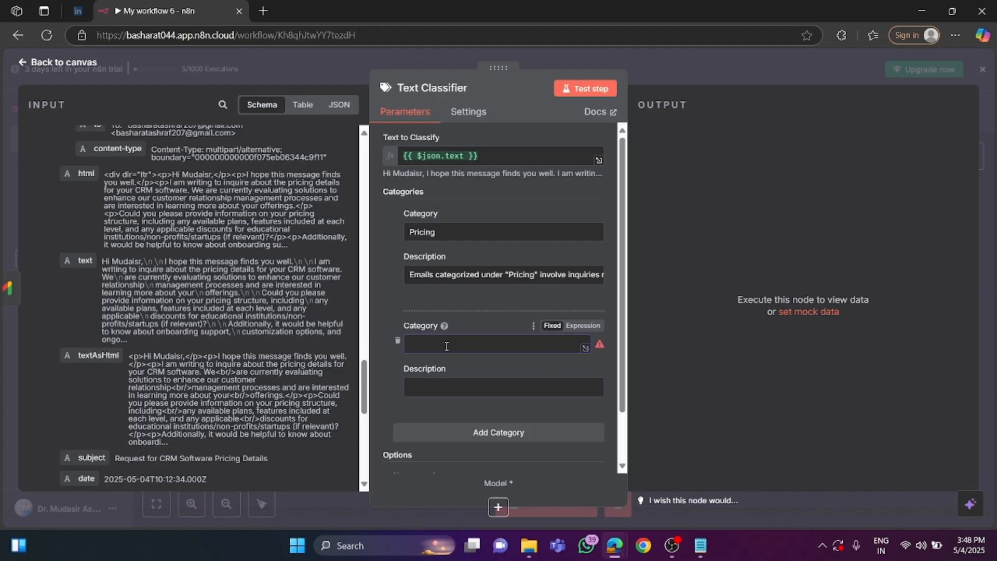
type("CRM Demo")
Copy the CRM Demo description paragraph from the Notepad notes and paste it as the CRM Demo category's description in n8n.
left_click(445, 380)
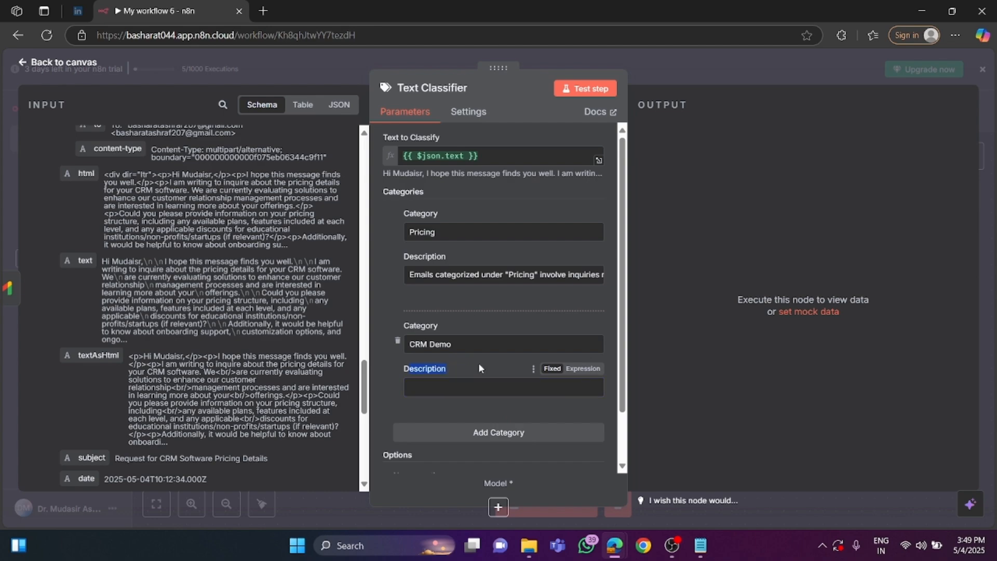
left_click(701, 545)
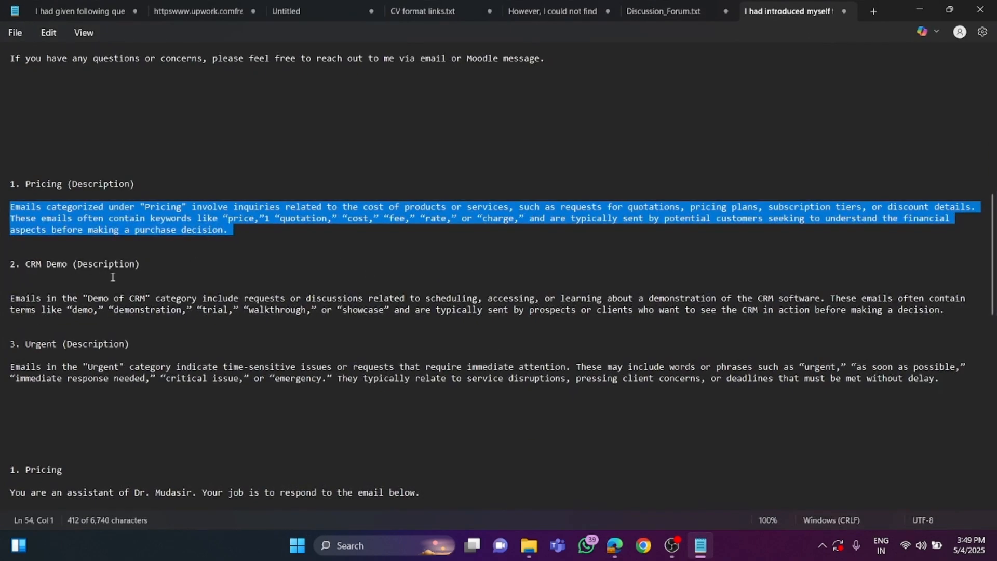
left_click_drag(11, 300, 951, 312)
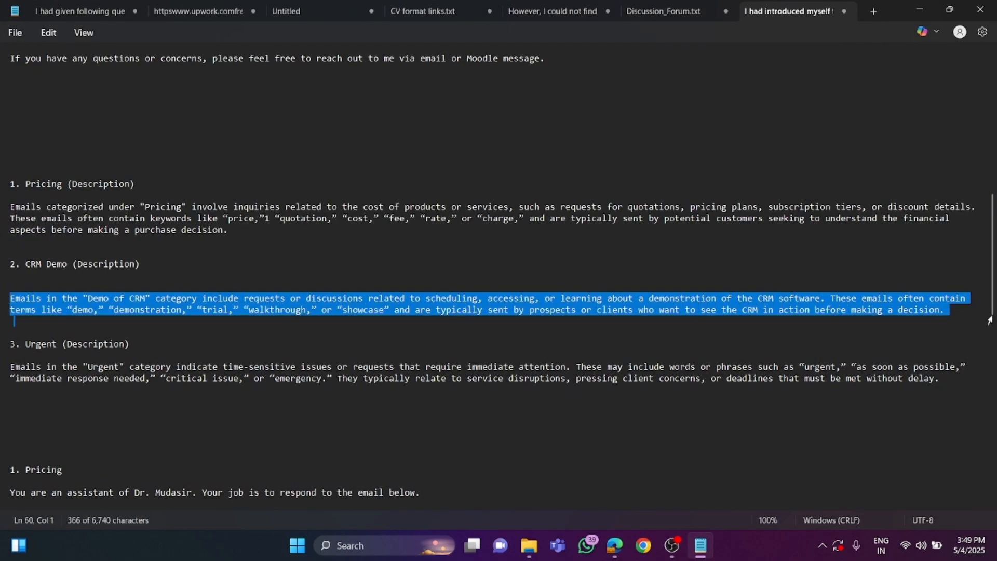
right_click(872, 314)
left_click(756, 74)
left_click(919, 9)
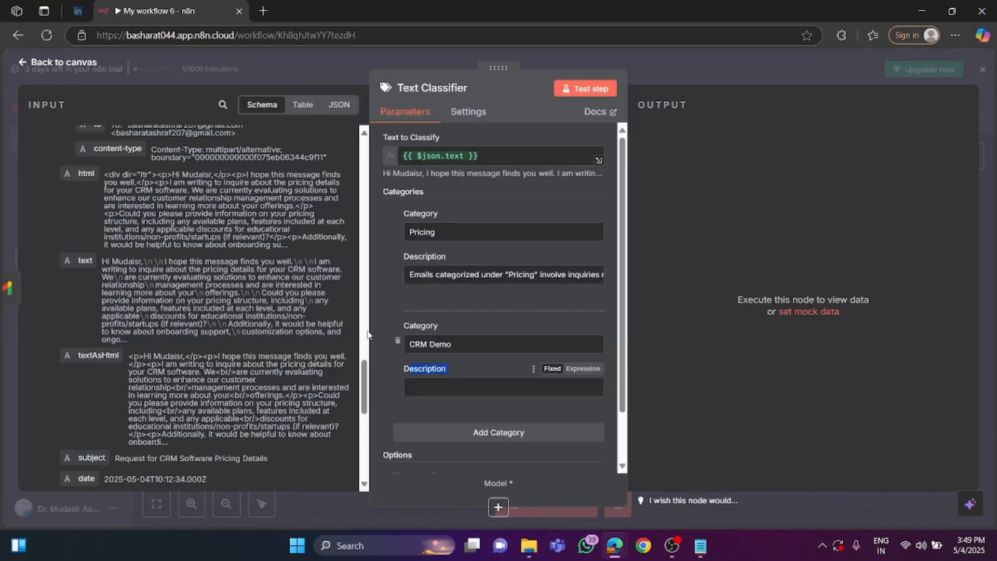
right_click(427, 387)
left_click(463, 261)
Add a third category named Urgent to the Text Classifier.
scroll(466, 410, "down", 2)
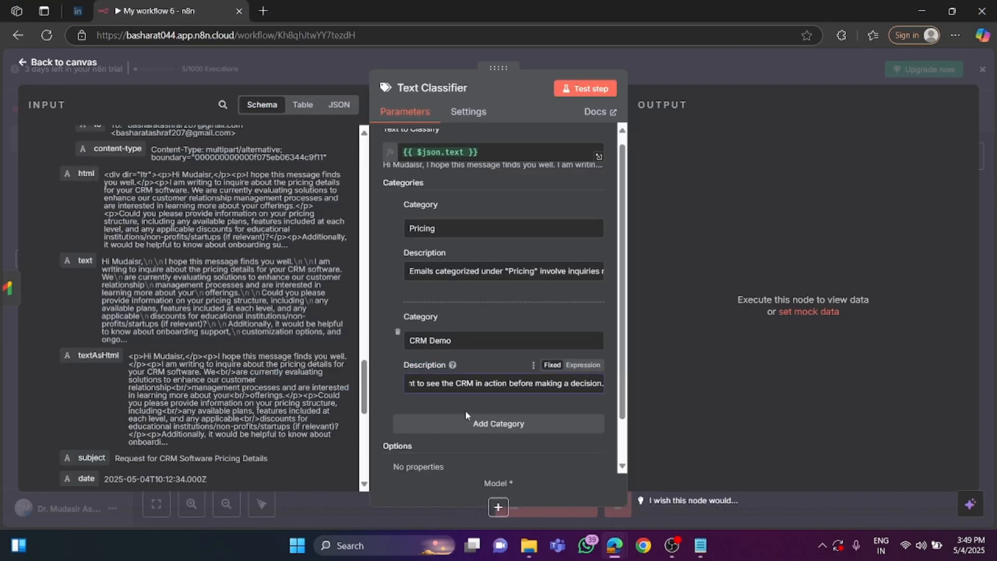
left_click(487, 375)
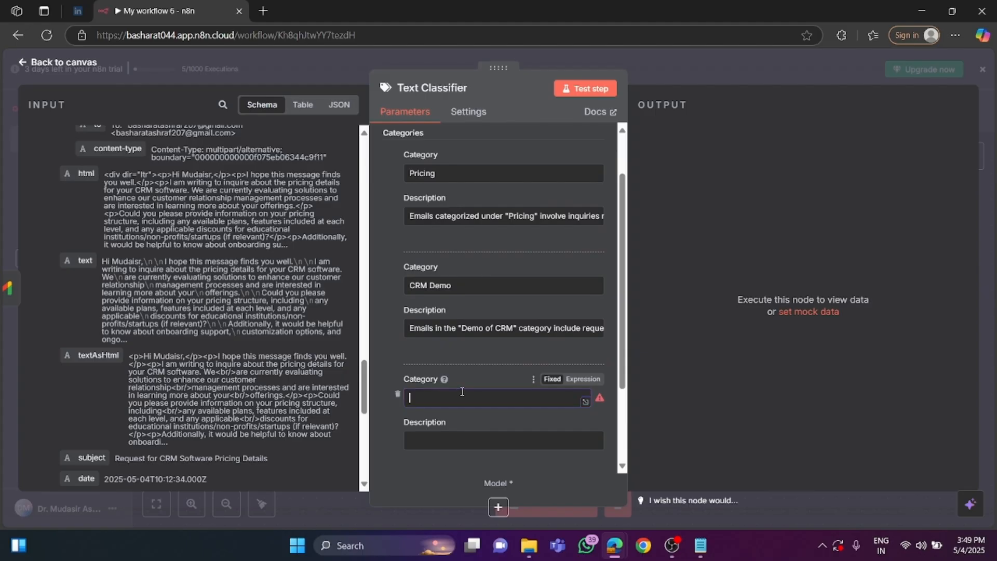
type("Urgent")
Copy the Urgent description paragraph from the Notepad notes, paste it as the Urgent category's description in n8n, and return to the canvas.
left_click(455, 439)
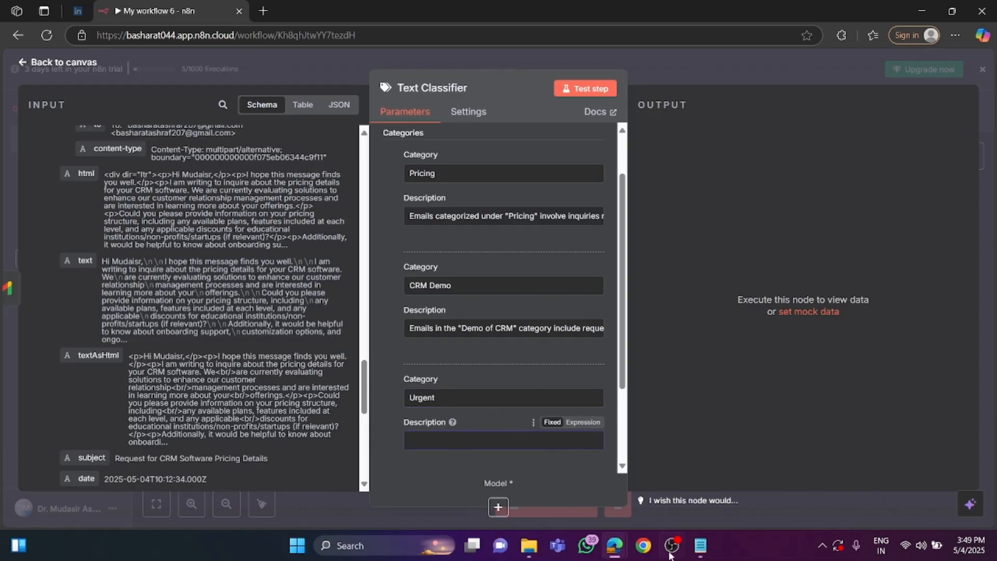
scroll(440, 425, "down", 2)
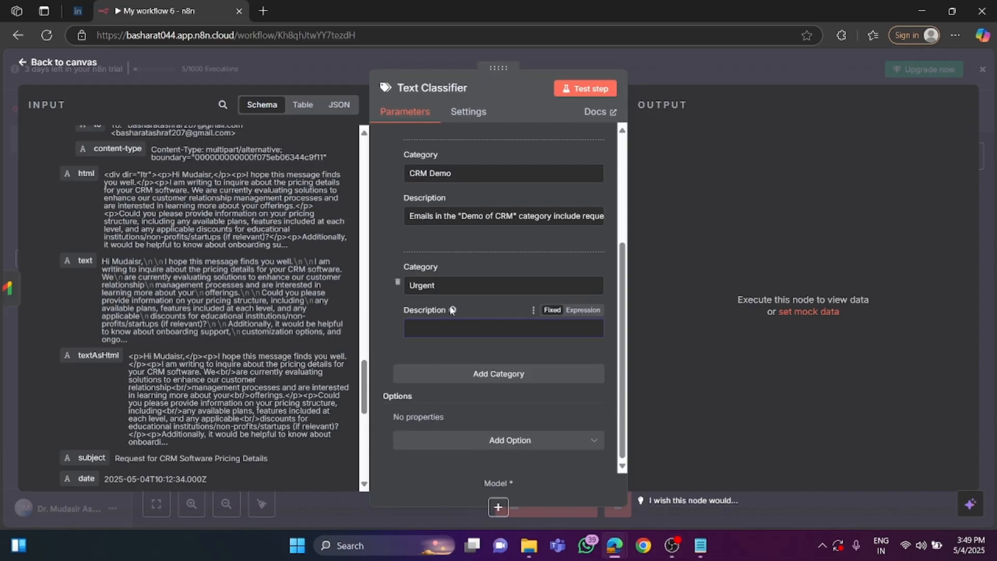
left_click(700, 545)
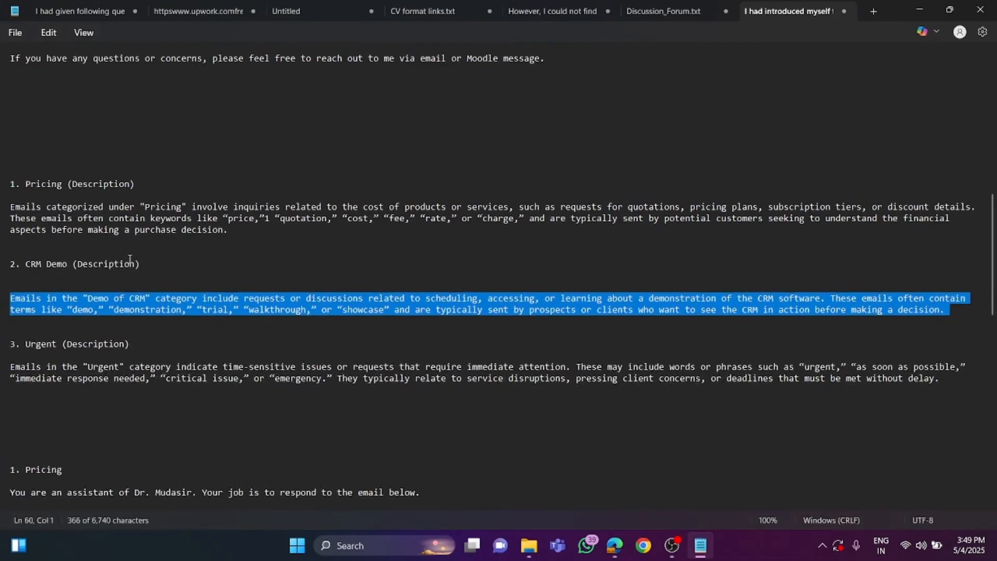
scroll(130, 259, "down", 3)
left_click(31, 263)
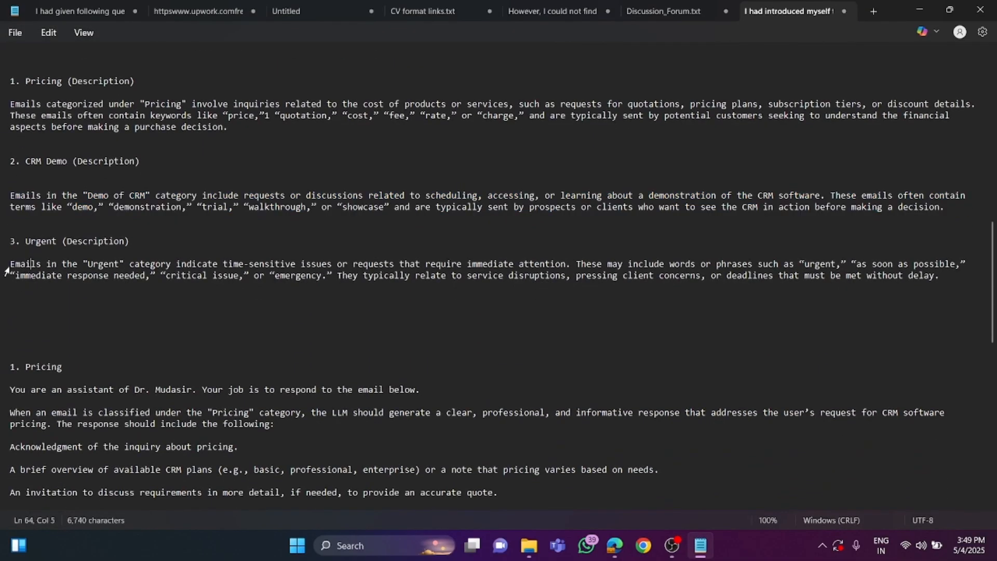
left_click_drag(11, 264, 922, 289)
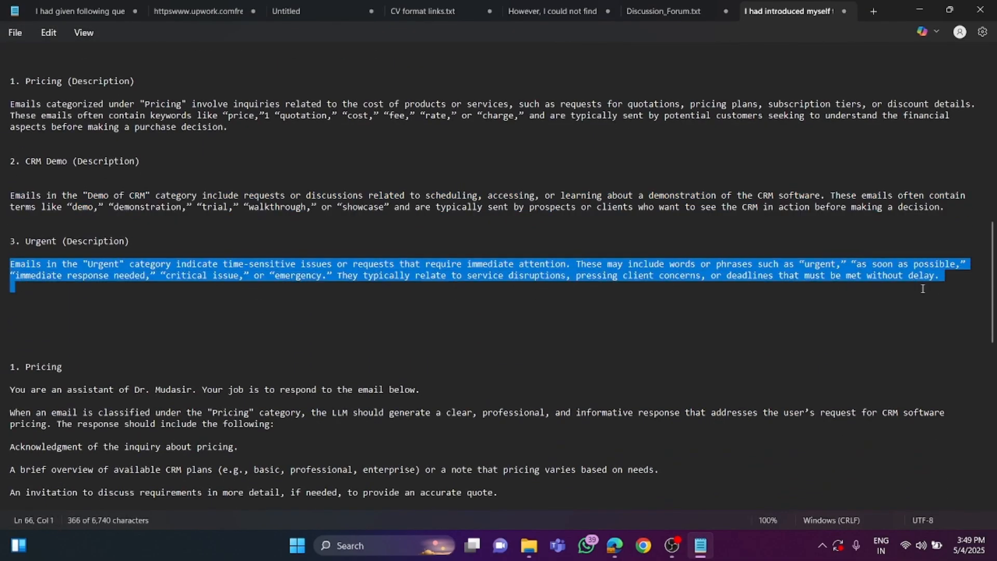
right_click(838, 275)
left_click(709, 68)
left_click(916, 12)
right_click(431, 328)
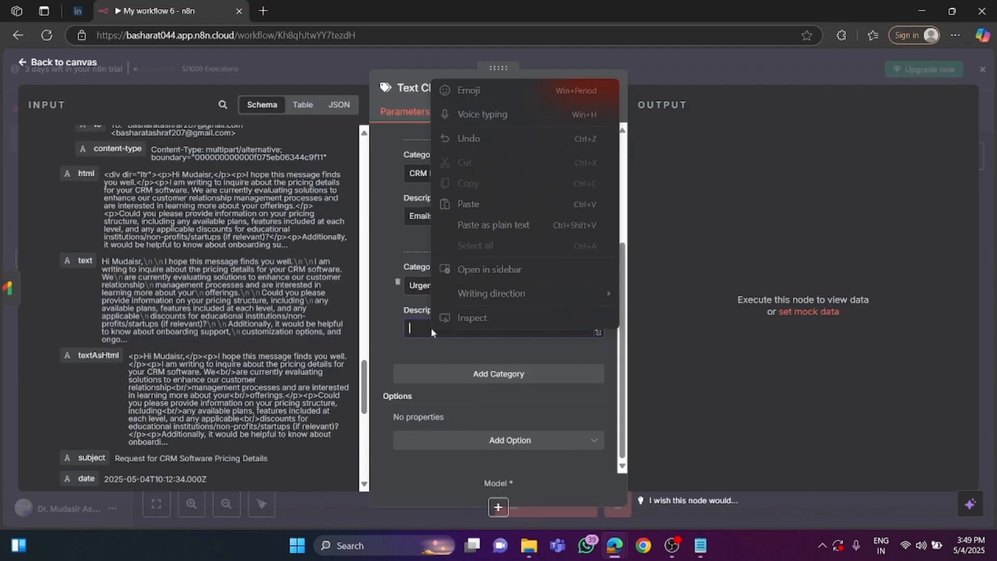
left_click(491, 204)
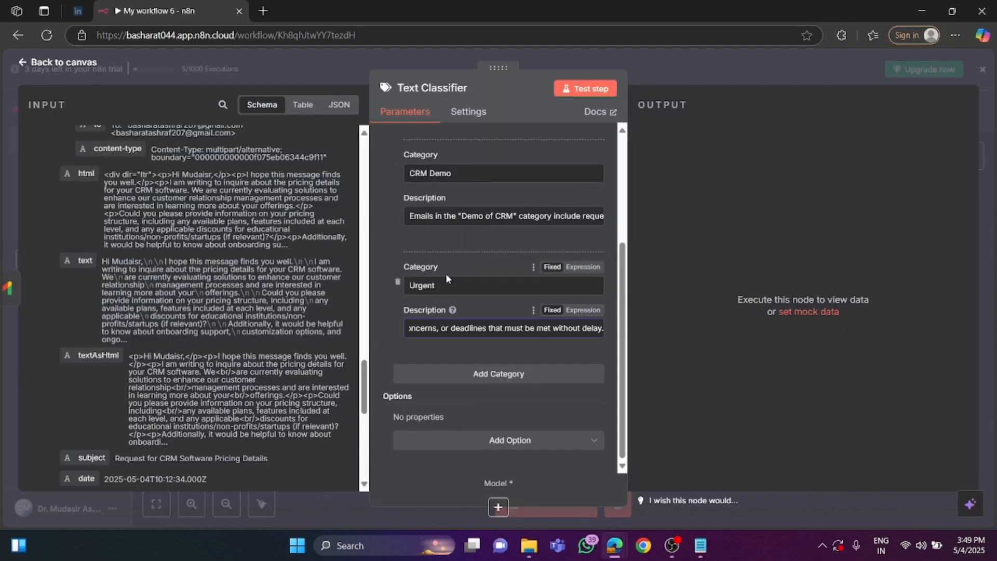
scroll(463, 295, "up", 3)
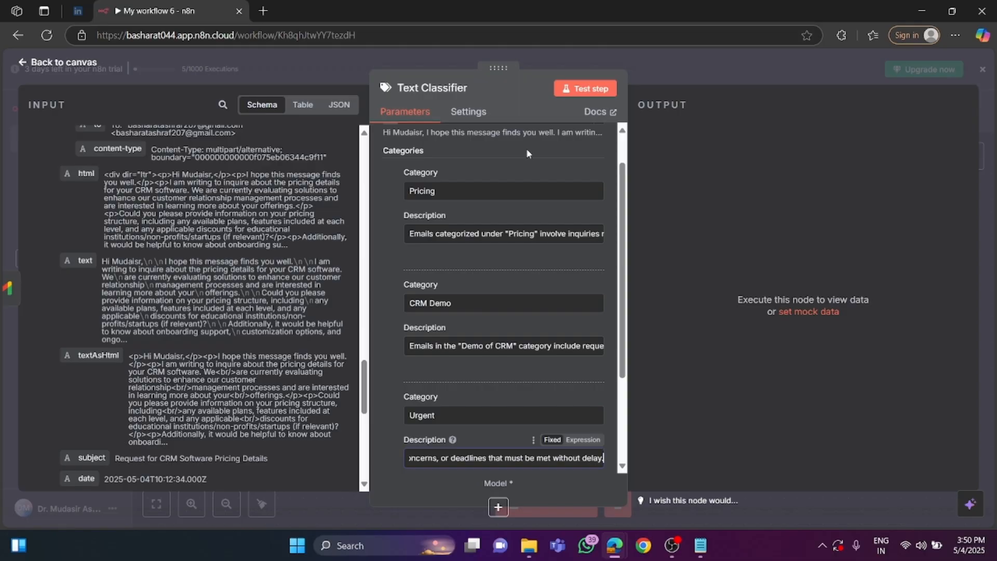
left_click(75, 64)
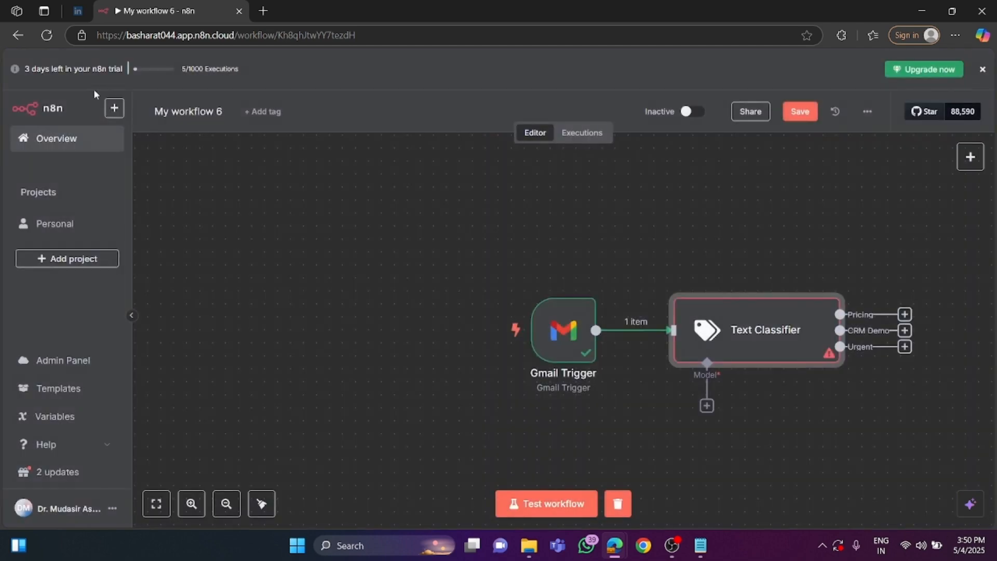
Attach an OpenAI Chat Model to the Text Classifier's Model input.
scroll(433, 314, "down", 2)
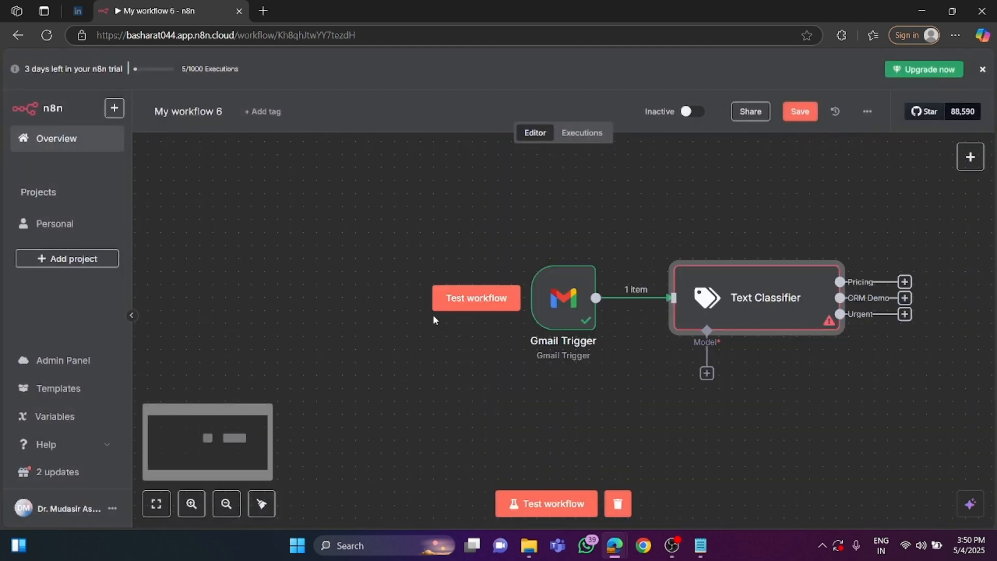
left_click(707, 374)
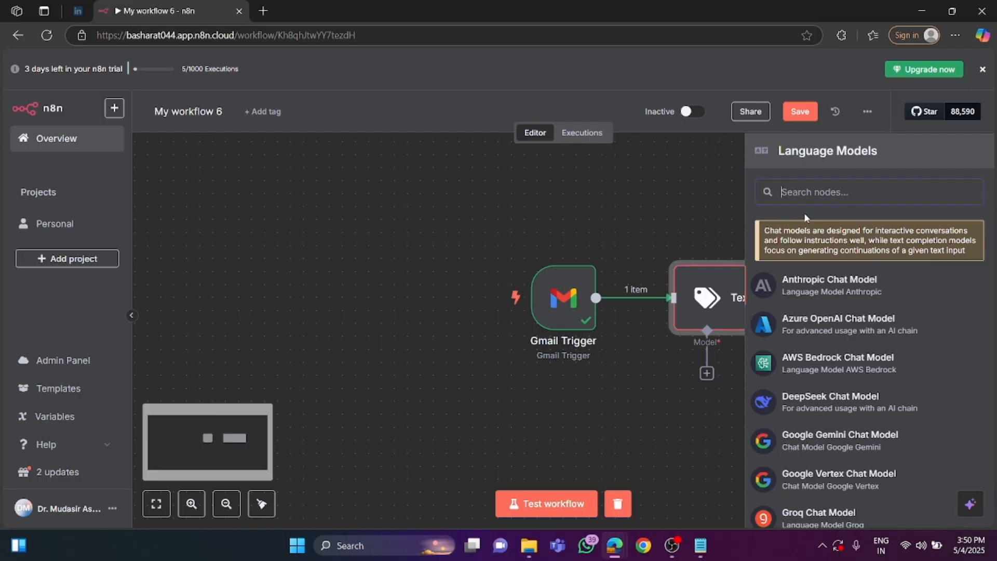
type("c")
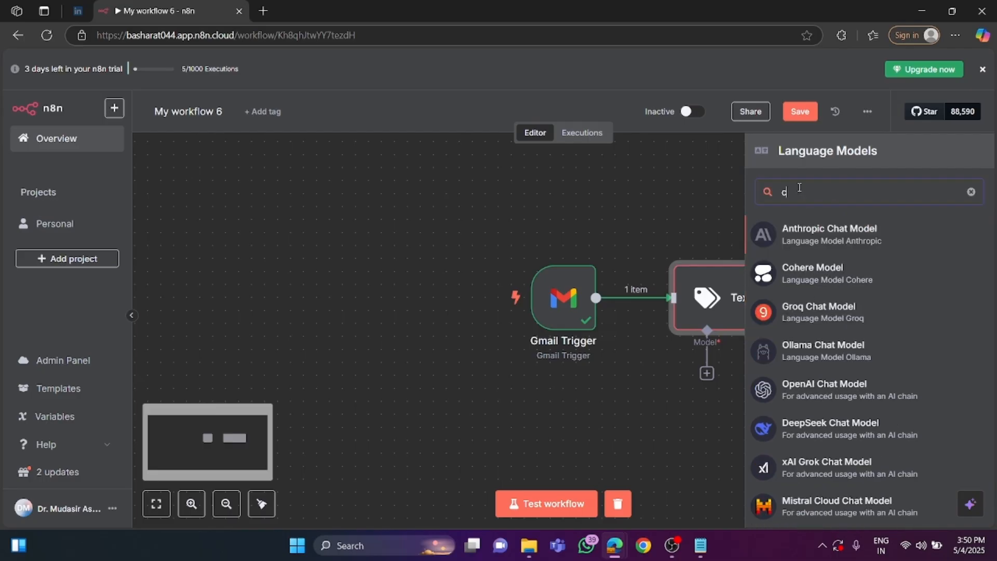
key("BackSpace")
type("open")
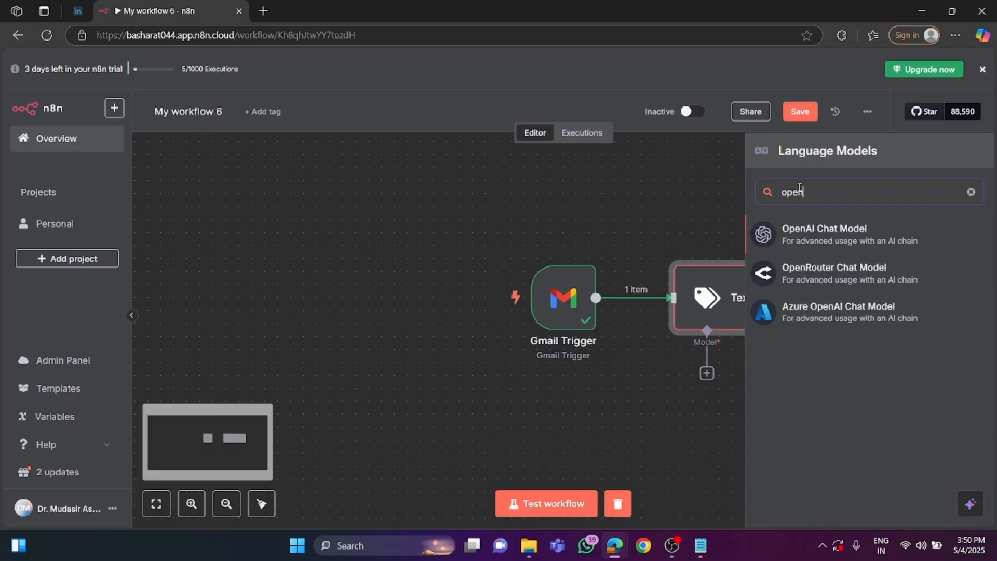
left_click(799, 242)
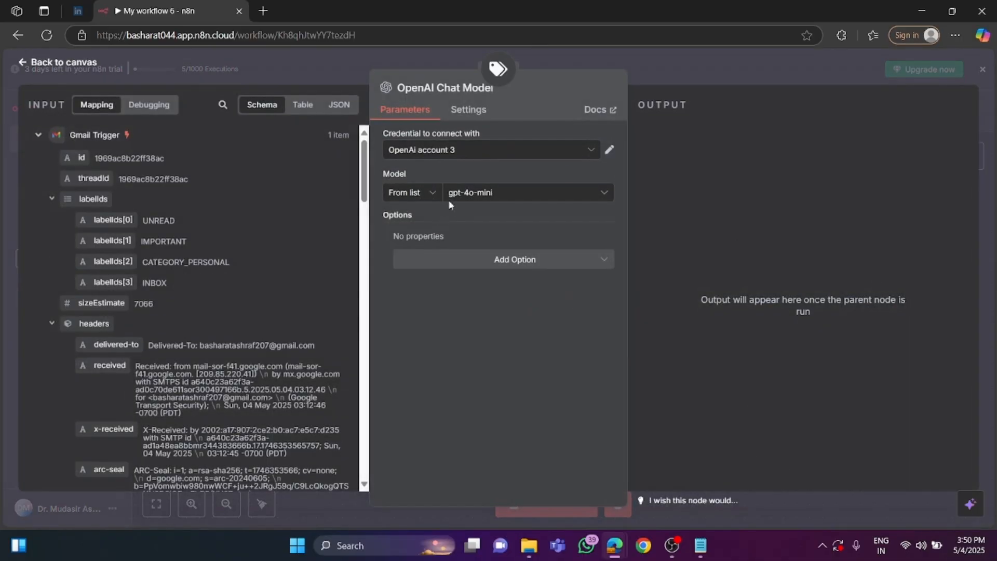
Set the OpenAI Chat Model's credential to n8n free OpenAI API credits and check the available models before returning to the canvas.
left_click(465, 151)
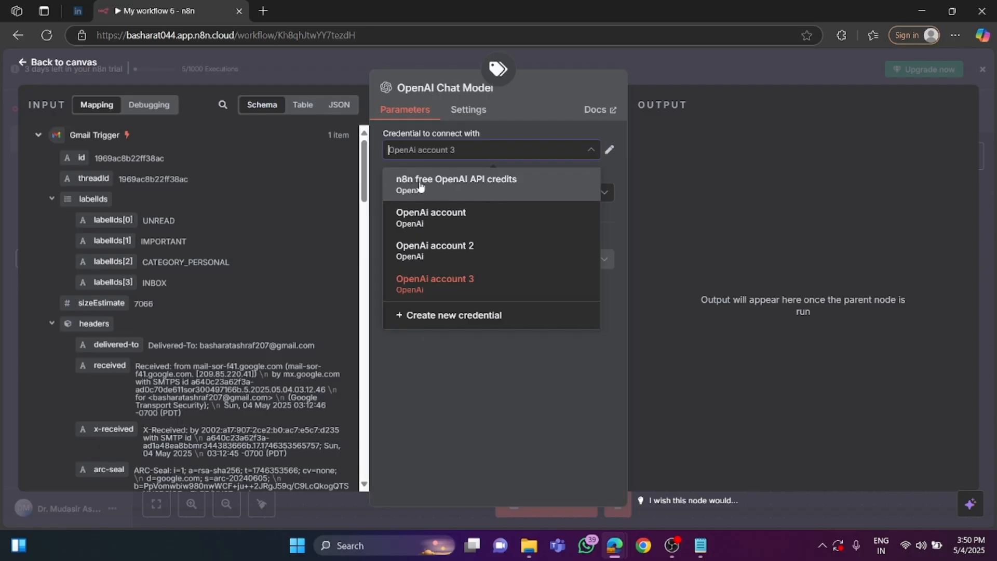
left_click(478, 188)
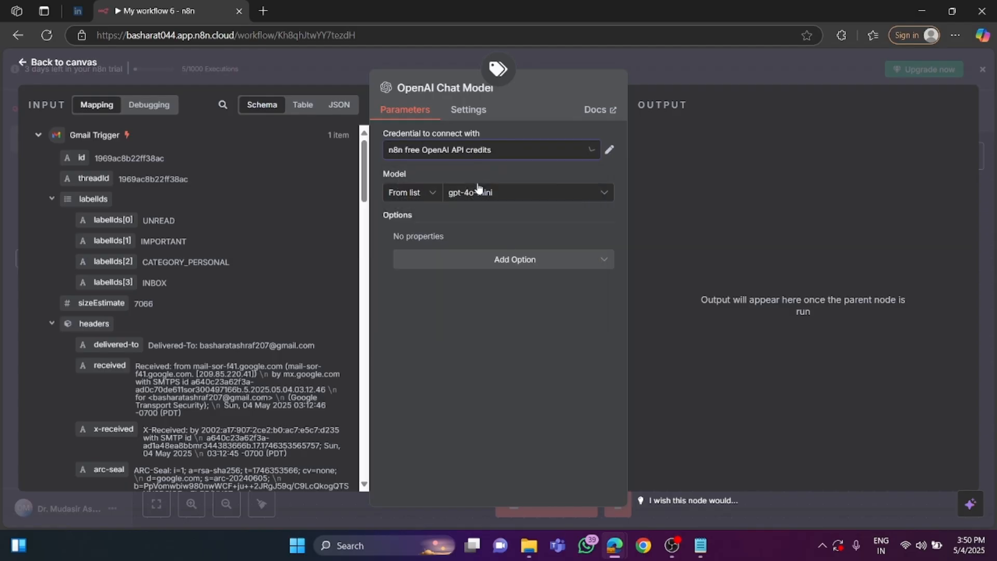
left_click(491, 152)
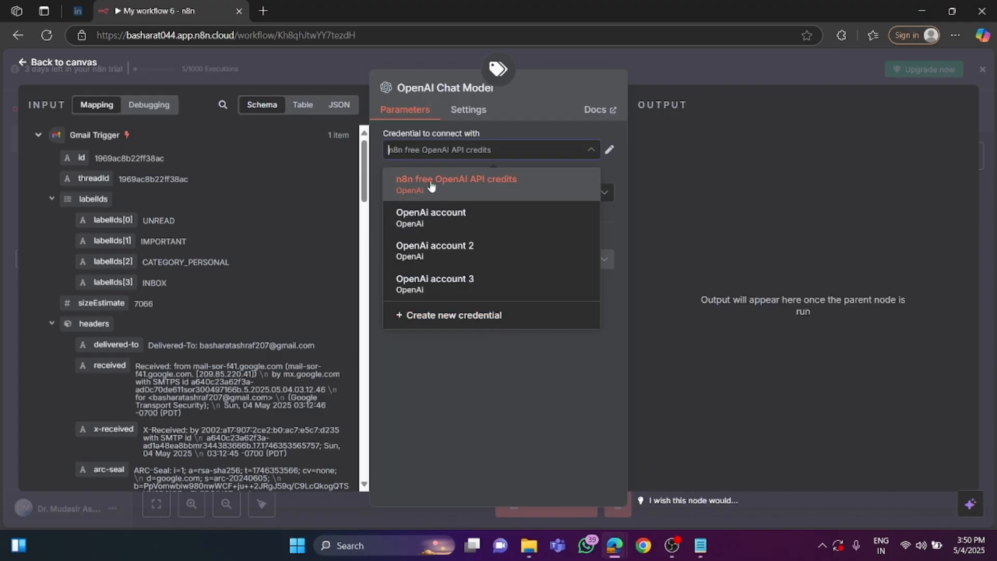
left_click(488, 187)
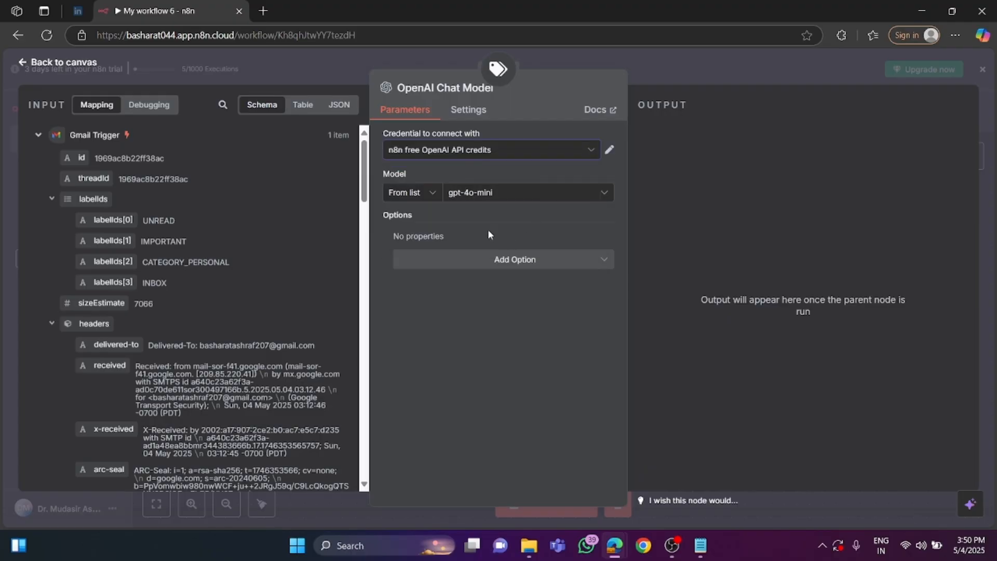
left_click(485, 196)
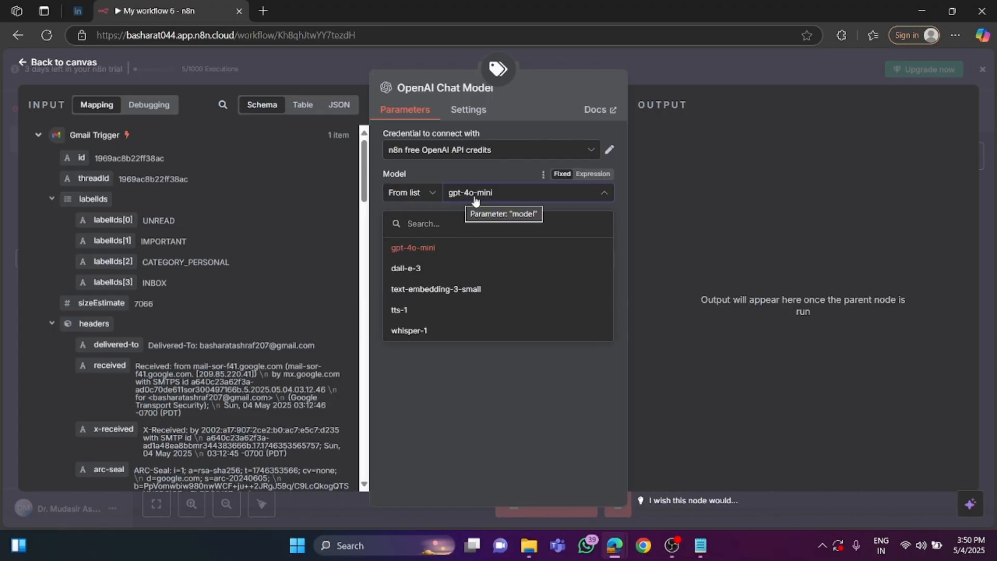
left_click(492, 384)
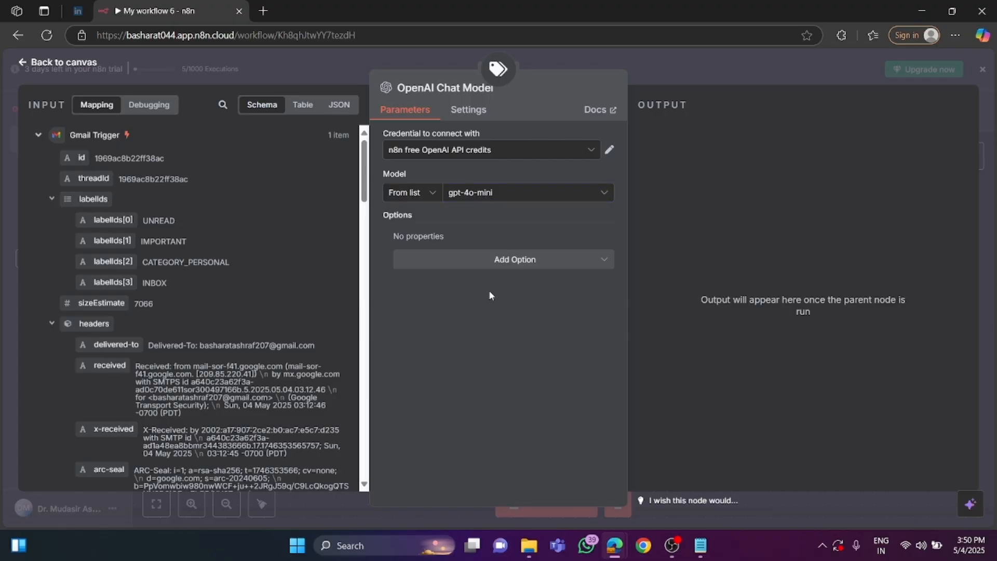
left_click(65, 62)
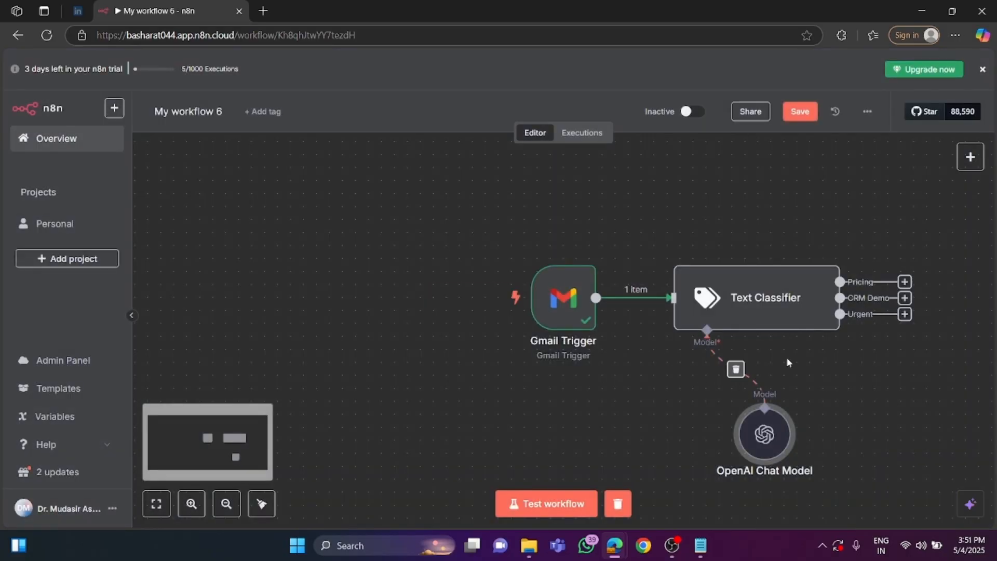
Run the Text Classifier on its own and examine the email text in the Pricing Branch output.
double_click(757, 298)
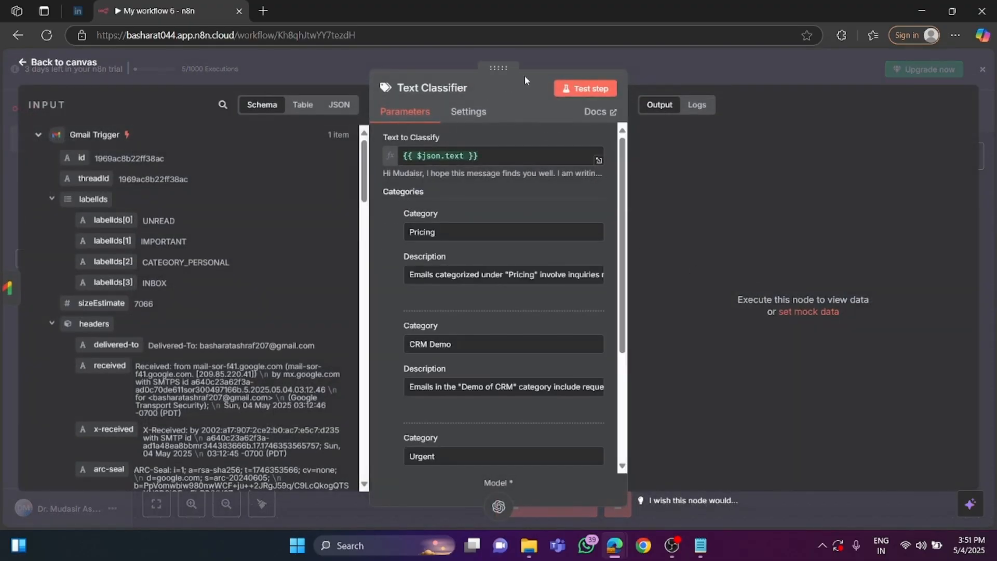
left_click(593, 91)
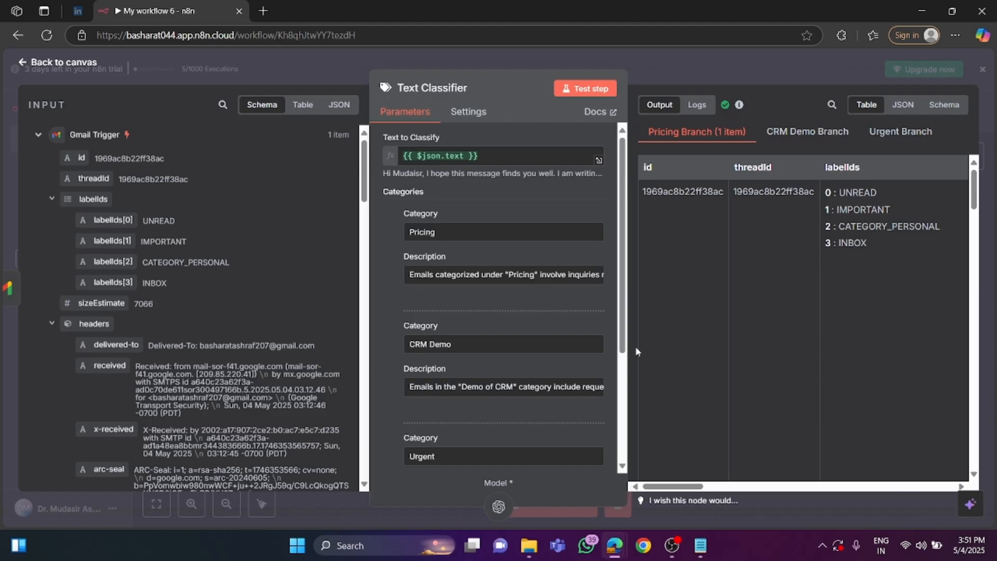
left_click_drag(684, 487, 803, 487)
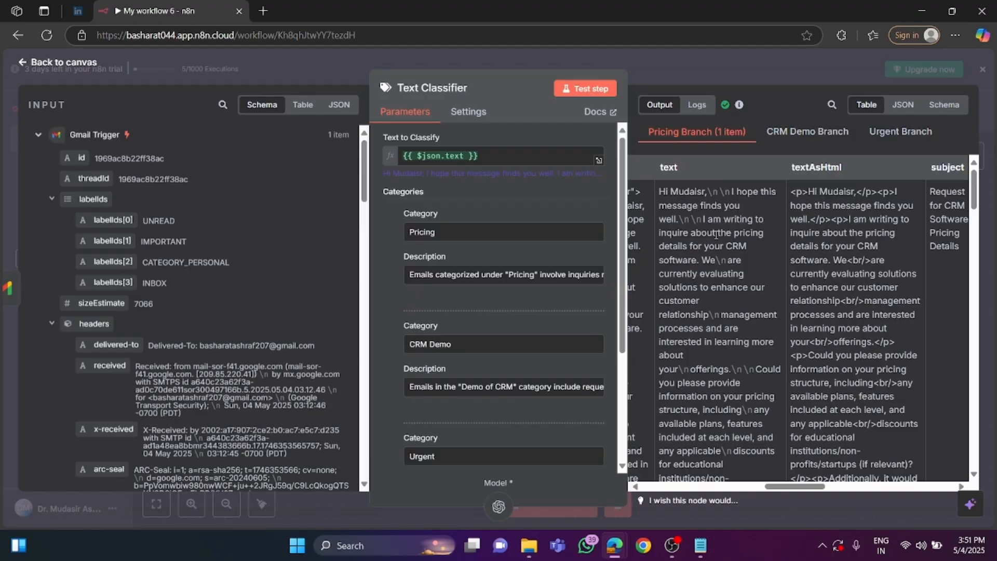
left_click(53, 62)
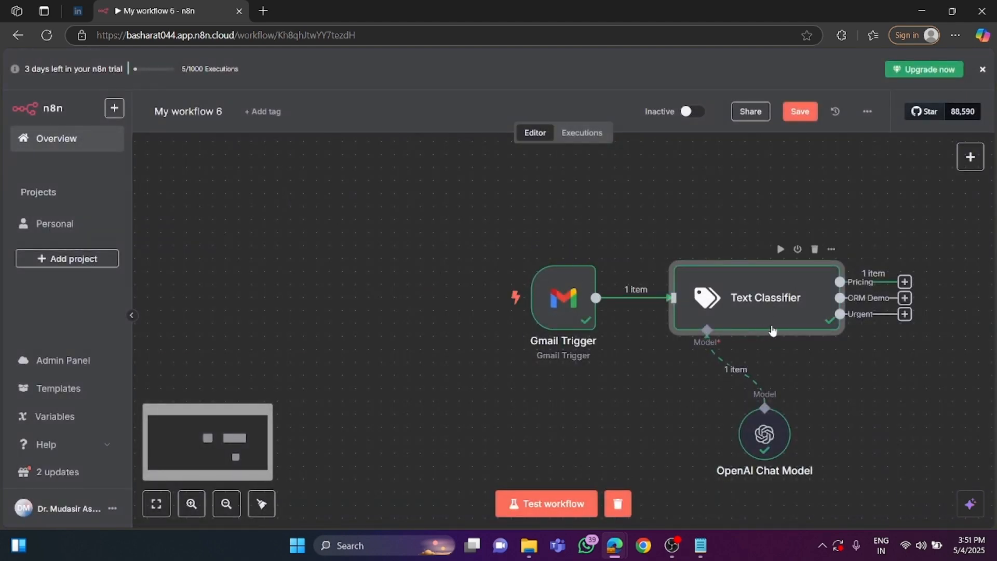
Rearrange the Gmail Trigger, Text Classifier and OpenAI Chat Model nodes toward the canvas's upper left to free space after the classifier.
left_click_drag(563, 299, 251, 195)
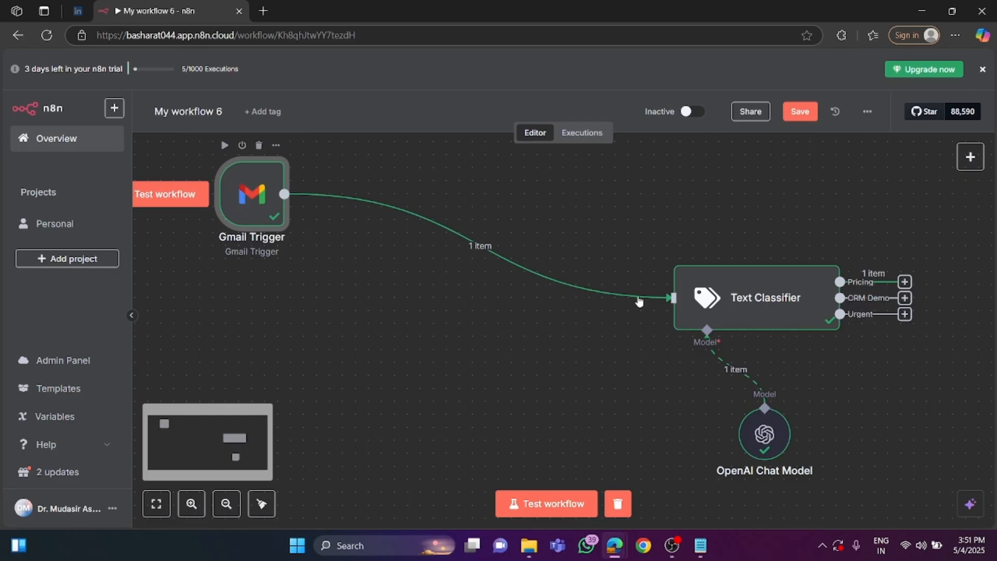
left_click_drag(776, 291, 504, 199)
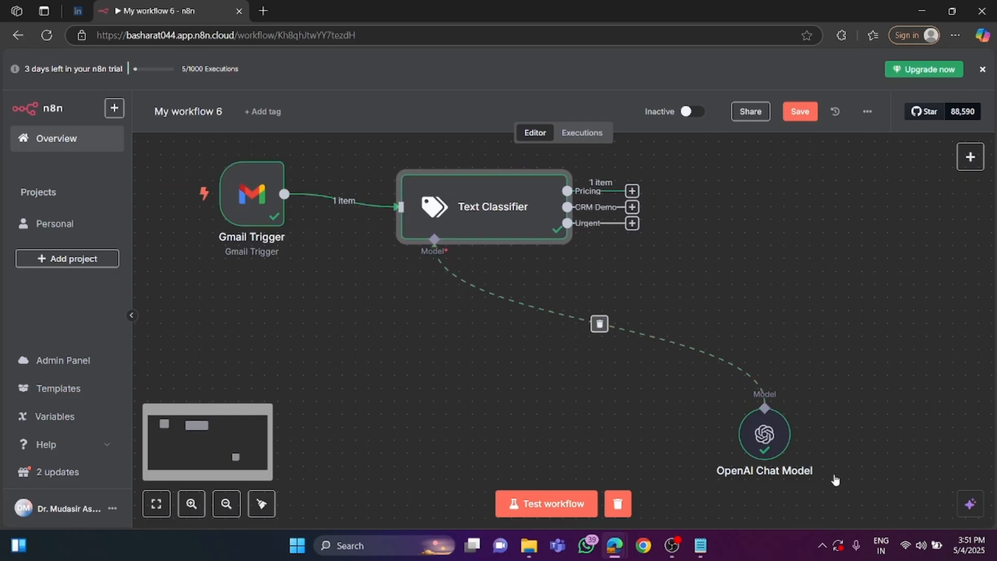
left_click_drag(768, 430, 391, 379)
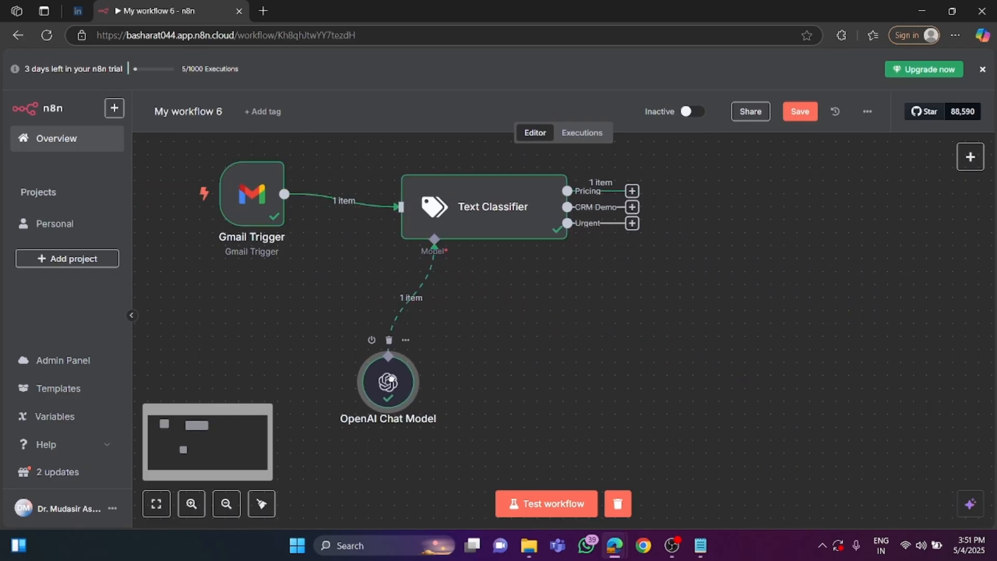
Add an OpenAI node with the Message a model action to the Text Classifier's Pricing output.
left_click(632, 191)
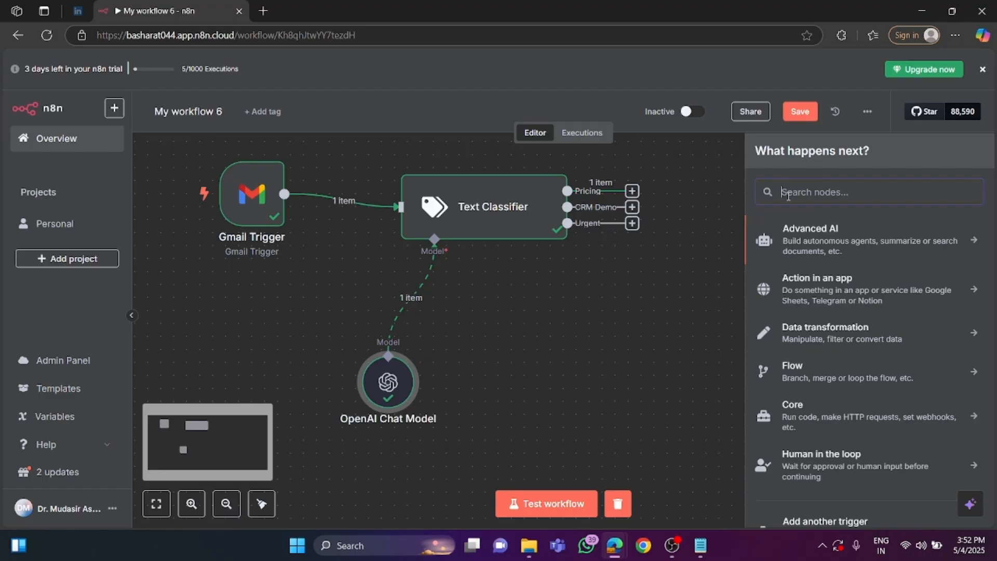
type("open")
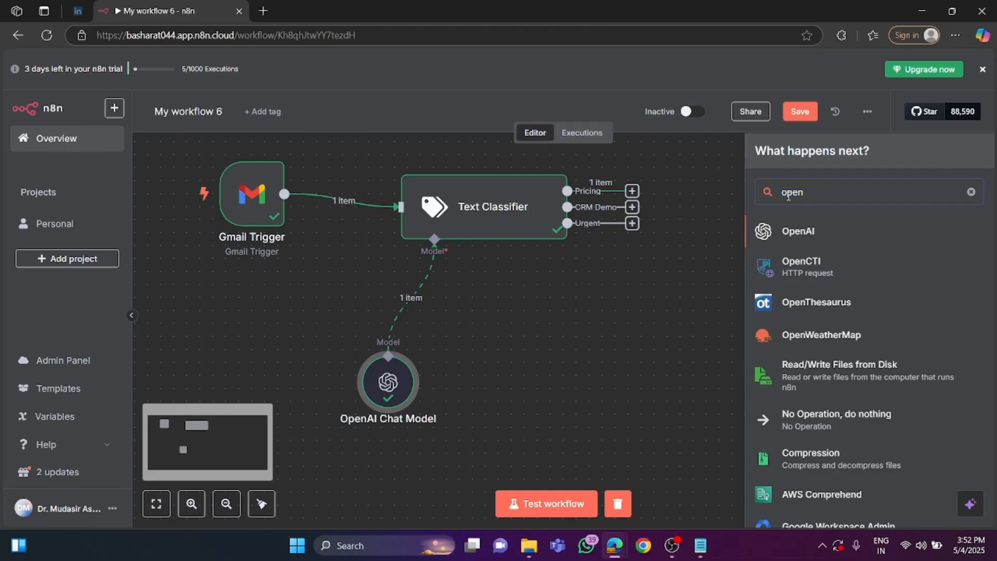
left_click(802, 232)
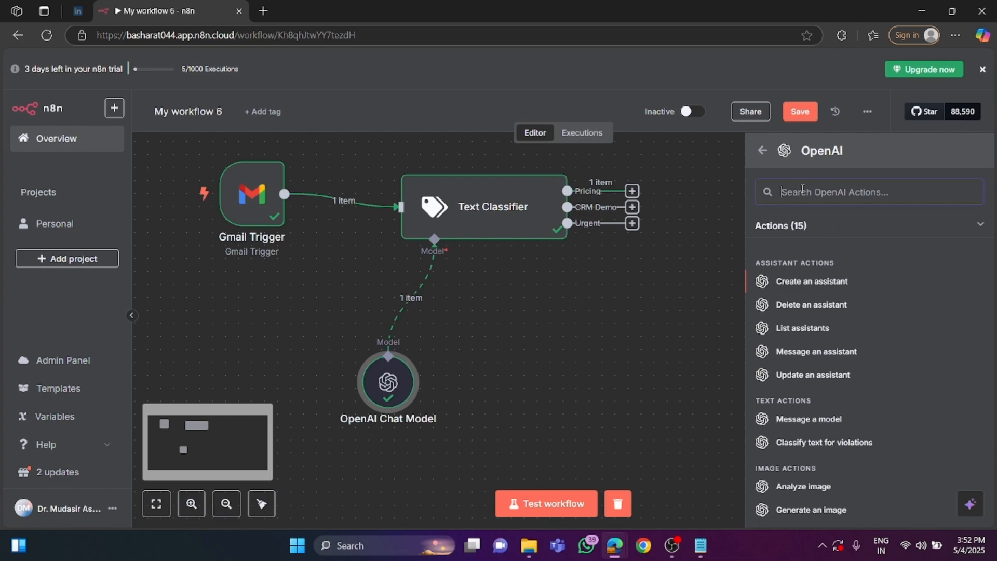
type("m")
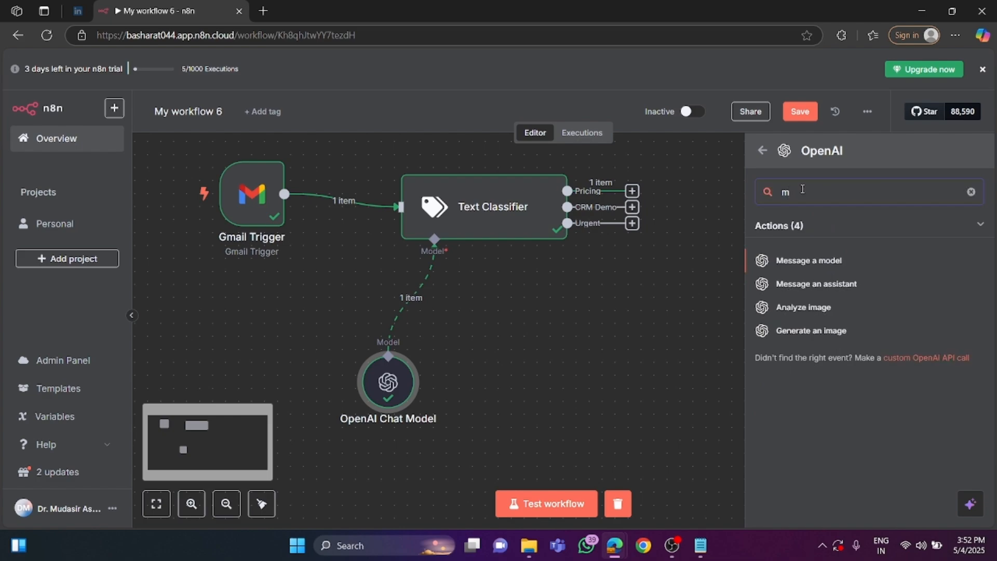
left_click(808, 264)
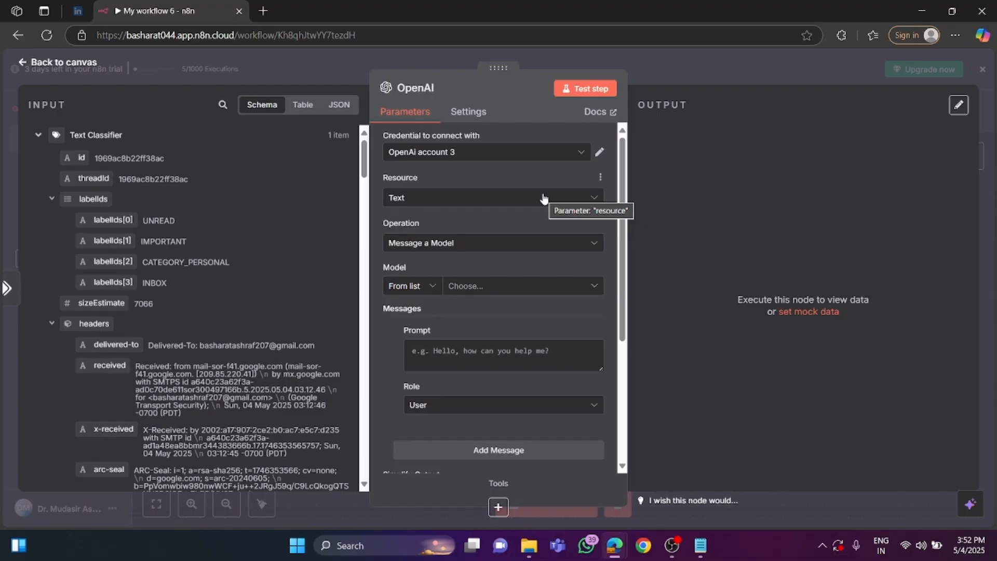
Set the OpenAI node's credential to n8n free OpenAI API credits and its model to GPT-4O-MINI.
left_click(550, 152)
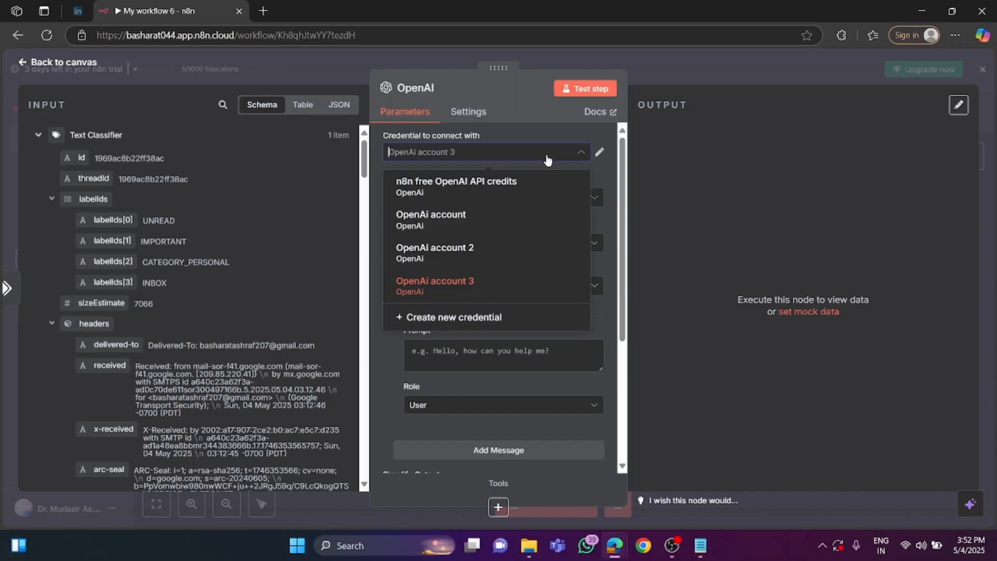
left_click(520, 185)
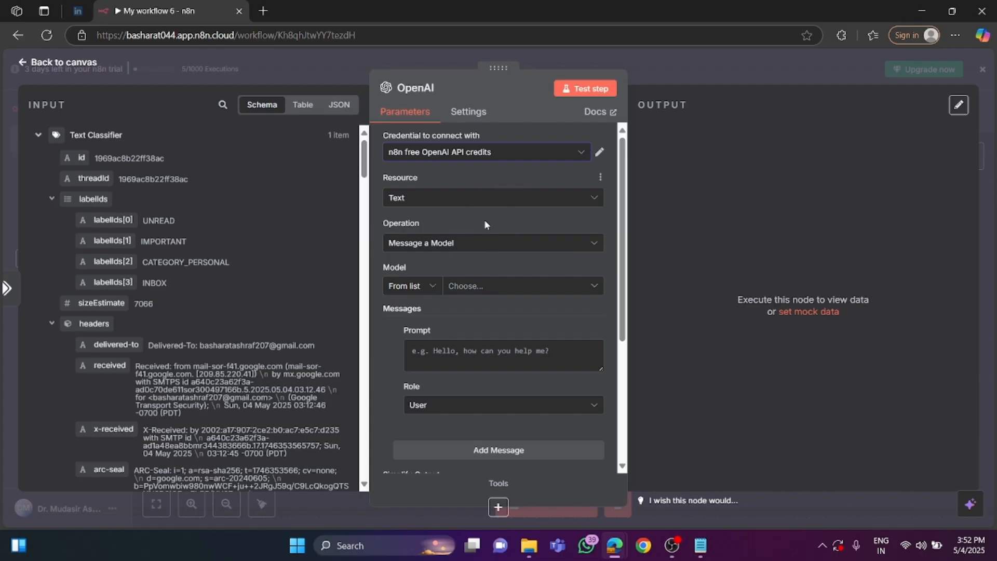
left_click(513, 287)
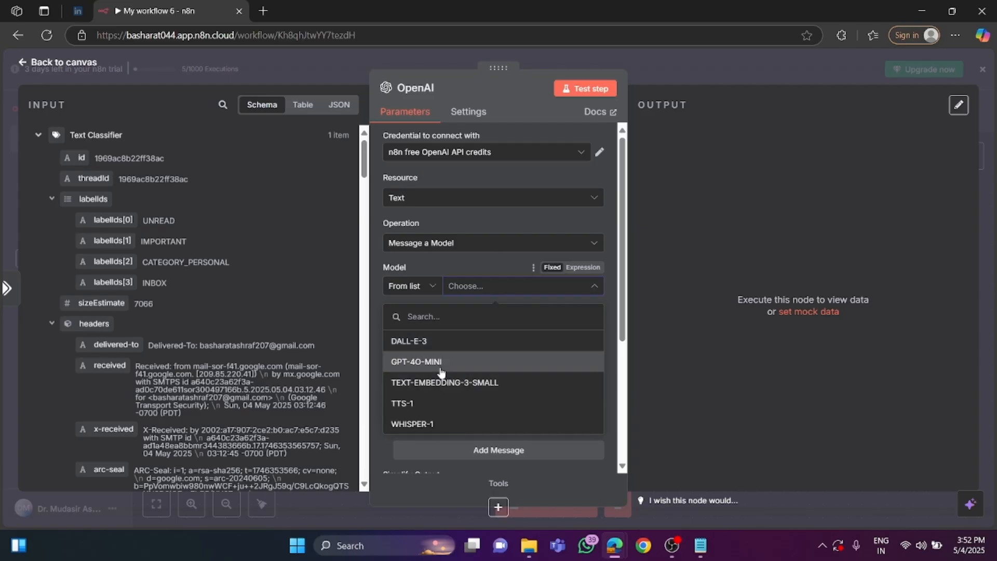
left_click(440, 364)
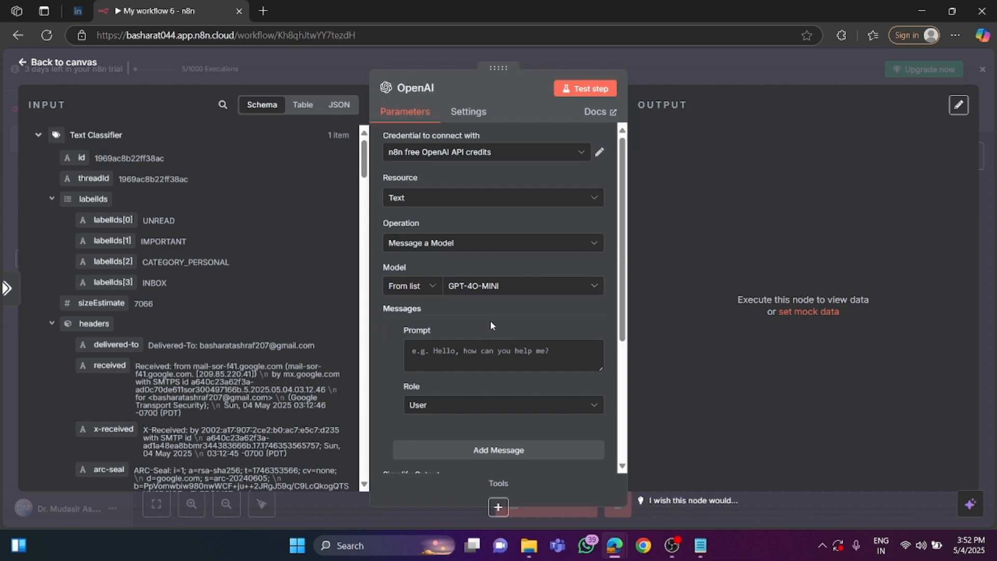
Copy the Pricing response instructions from the Notepad notes into the OpenAI node's prompt and enlarge the prompt box.
left_click(451, 353)
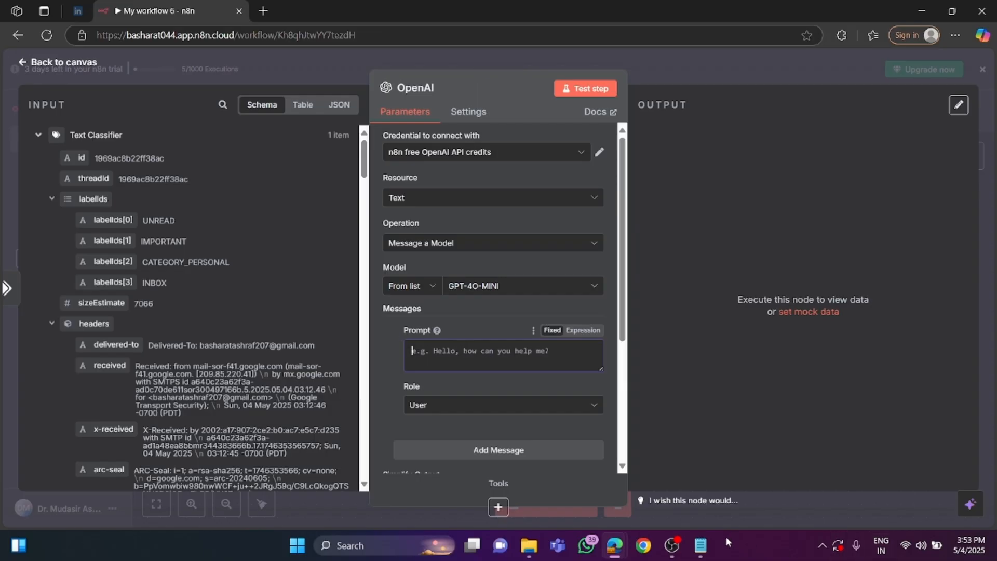
left_click(701, 545)
scroll(41, 237, "down", 3)
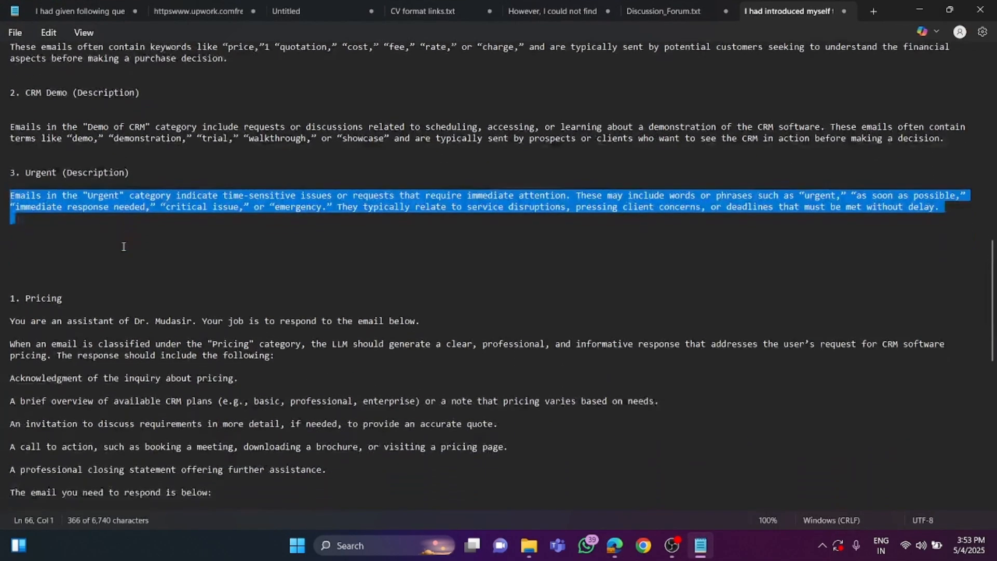
left_click_drag(11, 218, 228, 392)
right_click(227, 390)
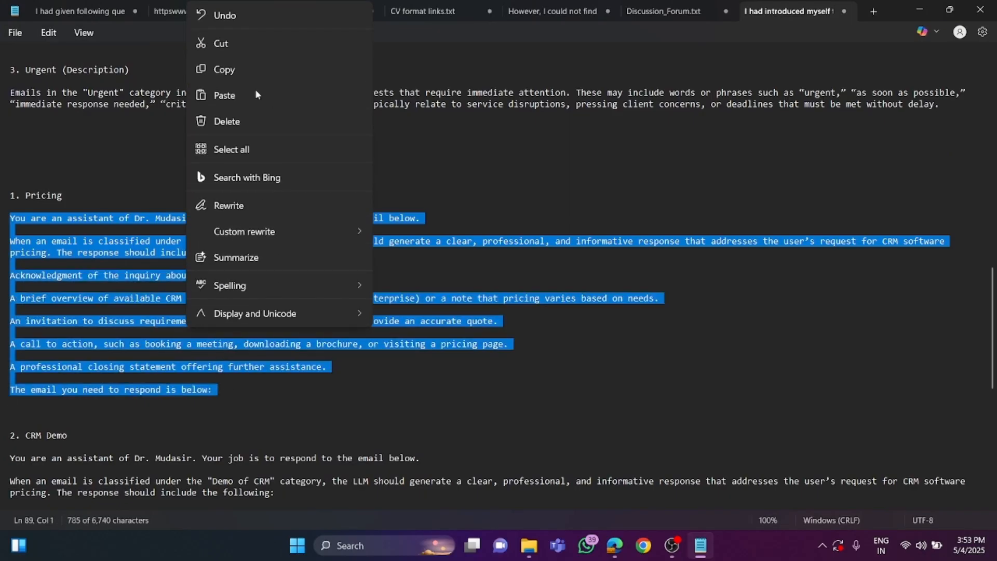
left_click(242, 70)
left_click(919, 9)
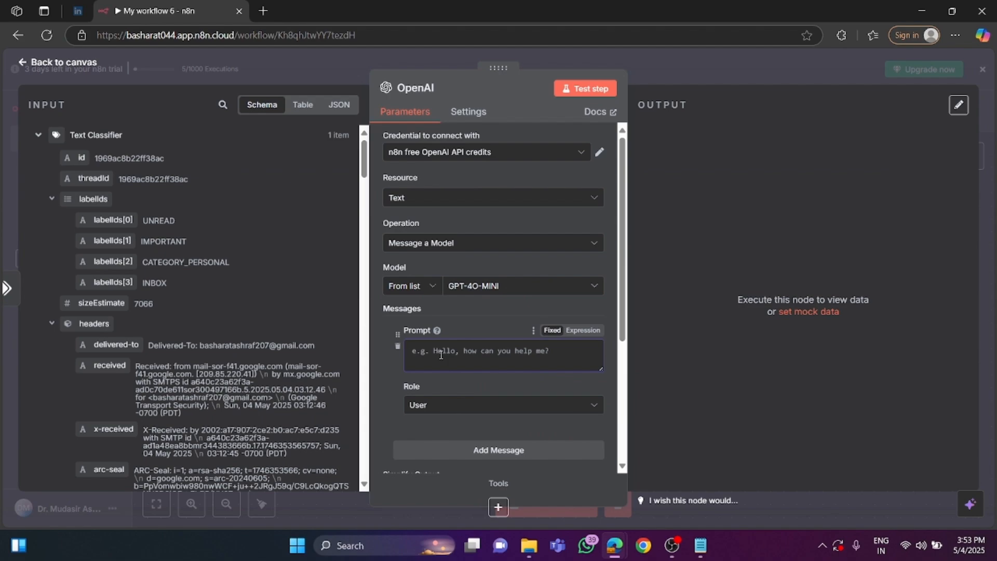
right_click(441, 354)
left_click(484, 232)
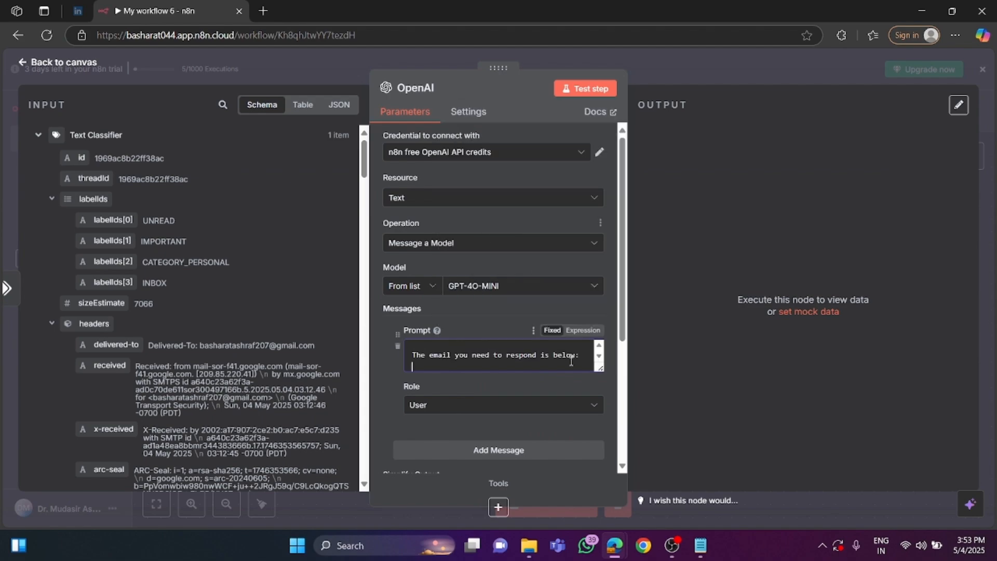
left_click_drag(600, 368, 610, 491)
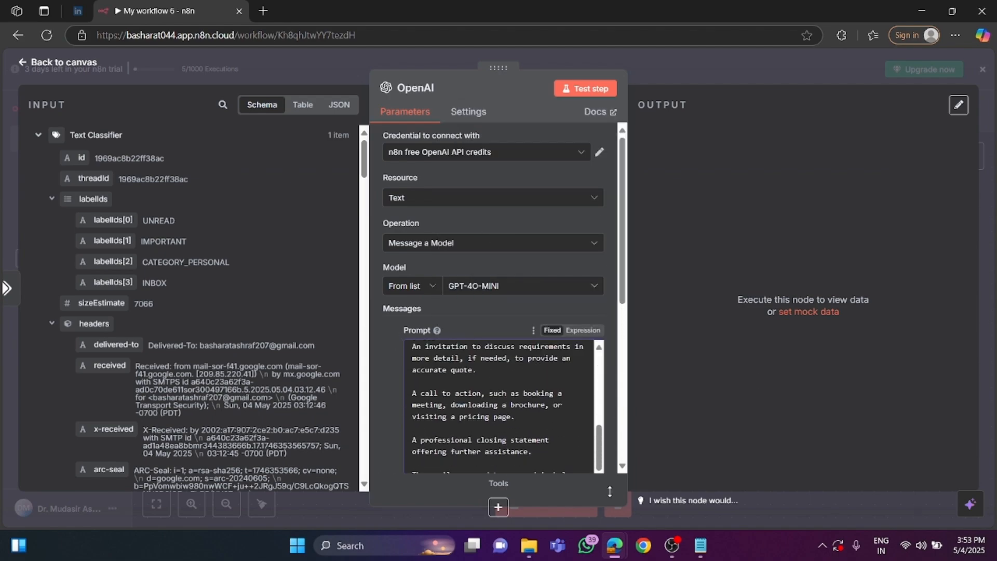
Review the pasted Pricing prompt from its opening instructions through the required response points to the closing line about the email.
scroll(498, 290, "down", 3)
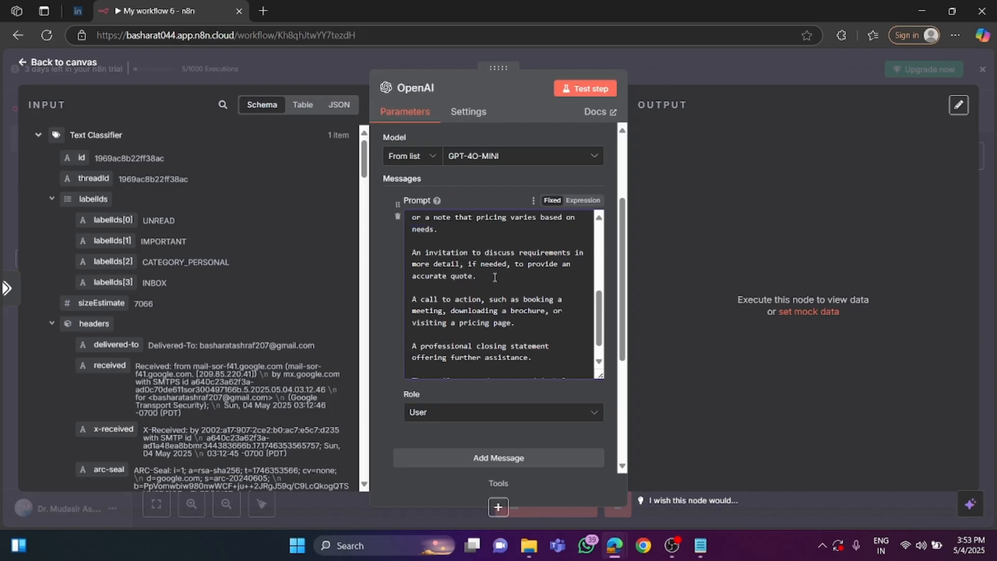
scroll(495, 276, "up", 5)
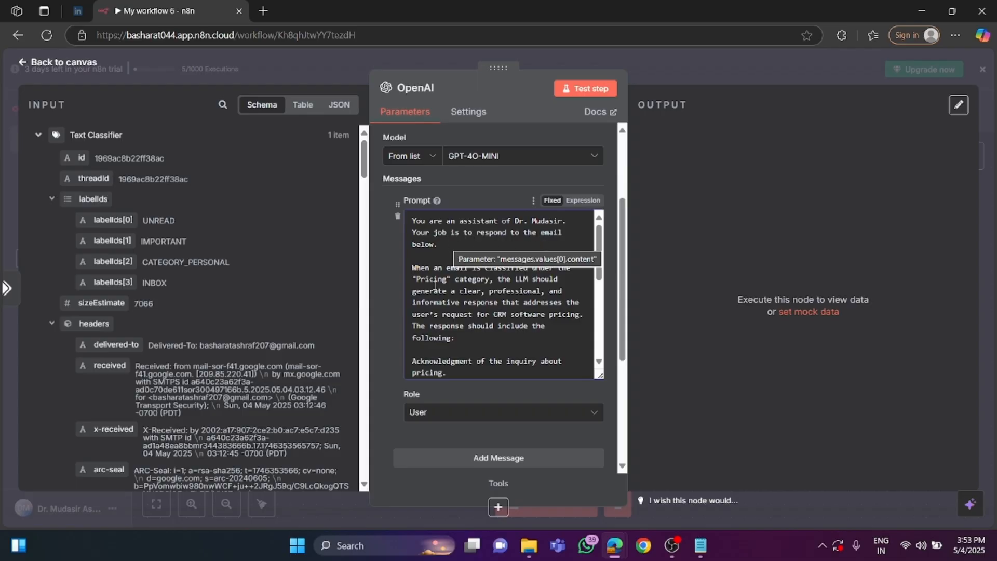
left_click_drag(413, 267, 463, 294)
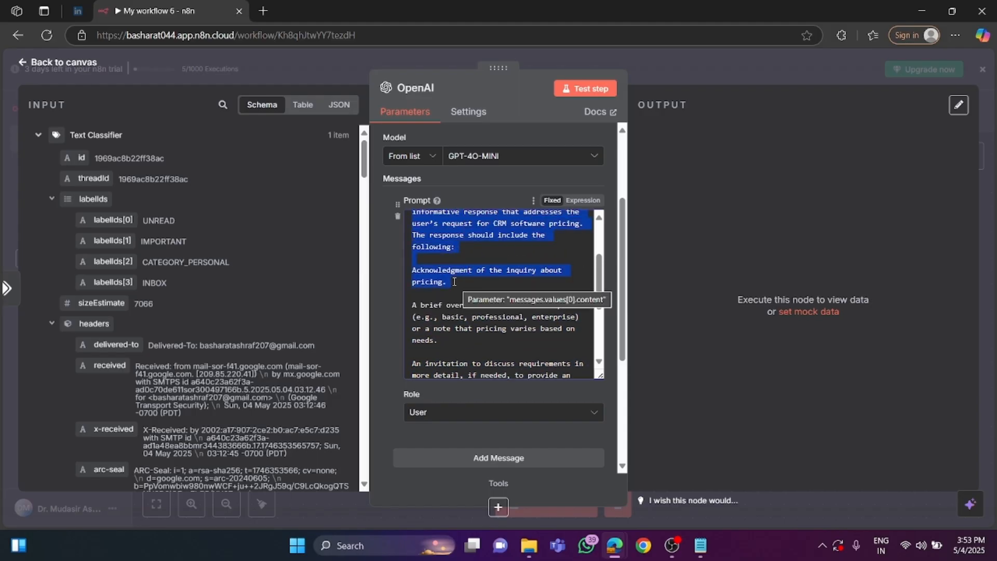
left_click(450, 285)
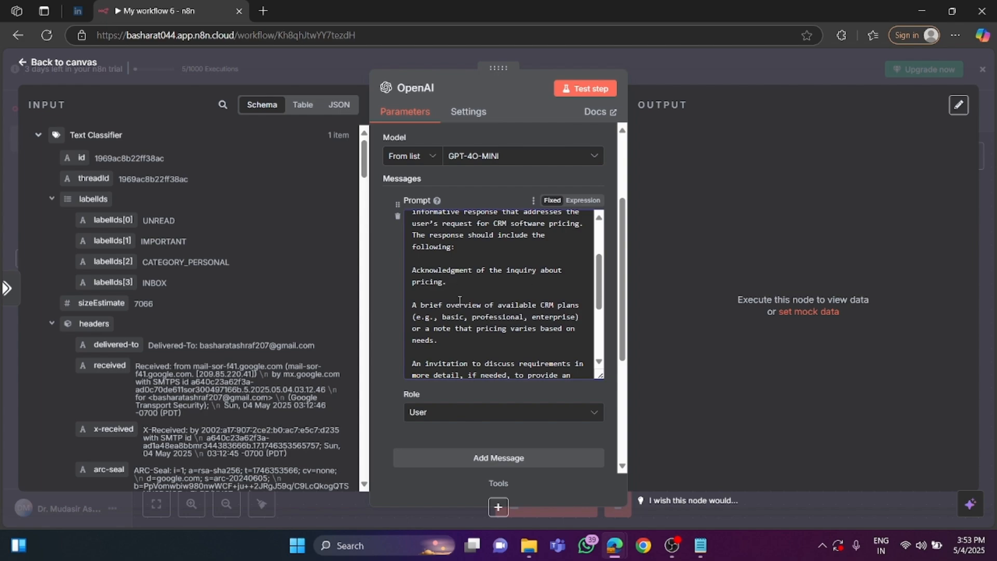
left_click_drag(414, 305, 483, 319)
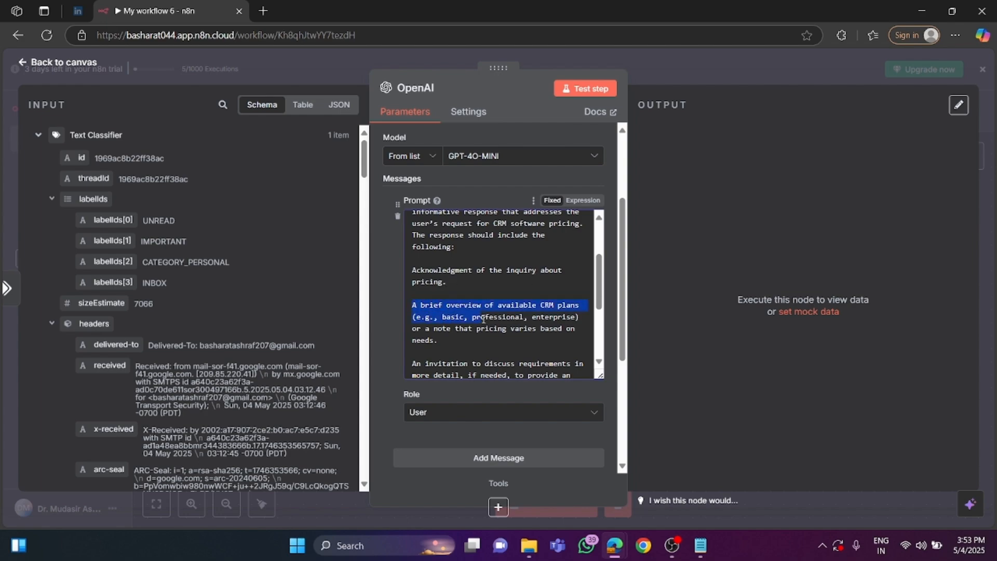
scroll(518, 315, "down", 1)
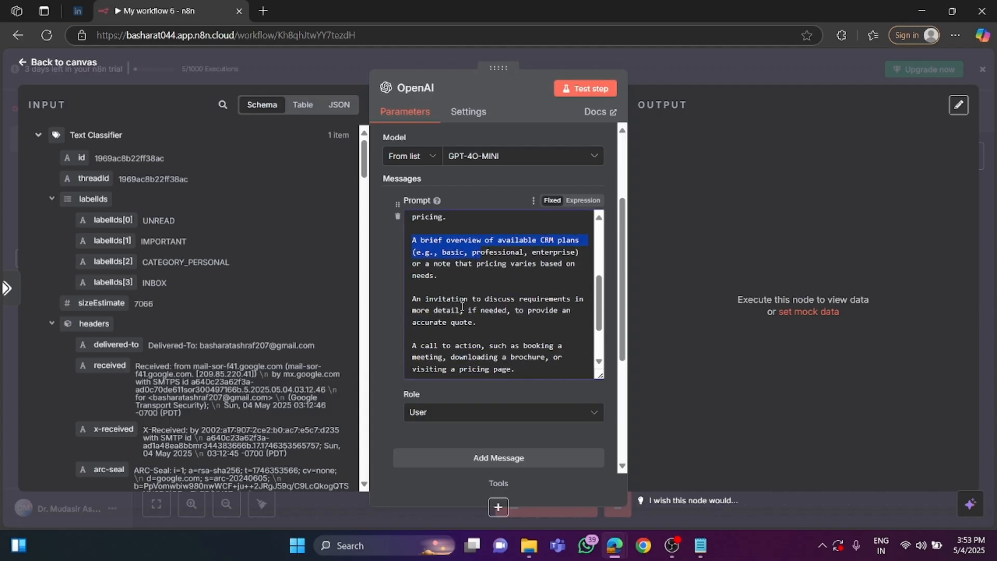
left_click_drag(412, 299, 480, 306)
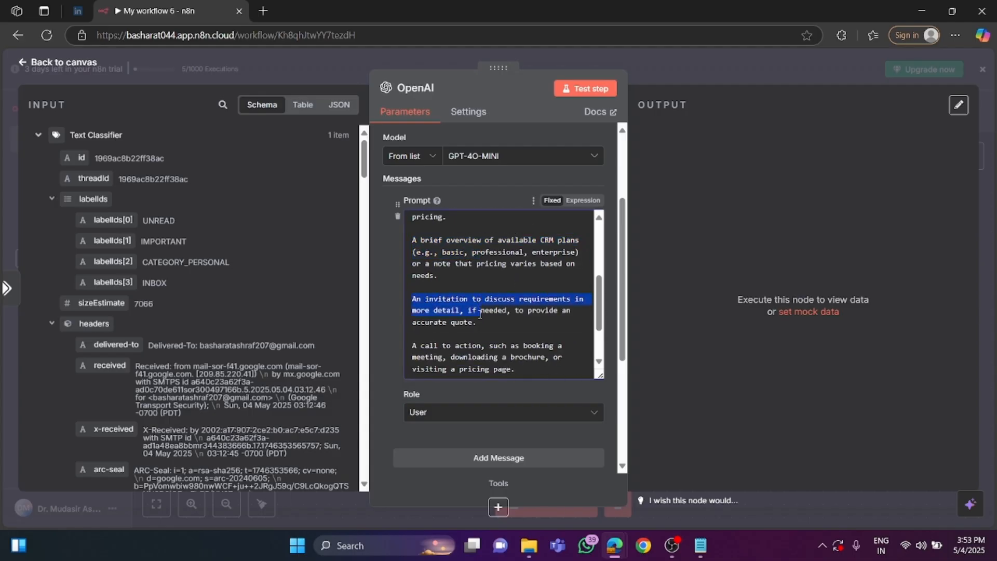
scroll(462, 333, "down", 2)
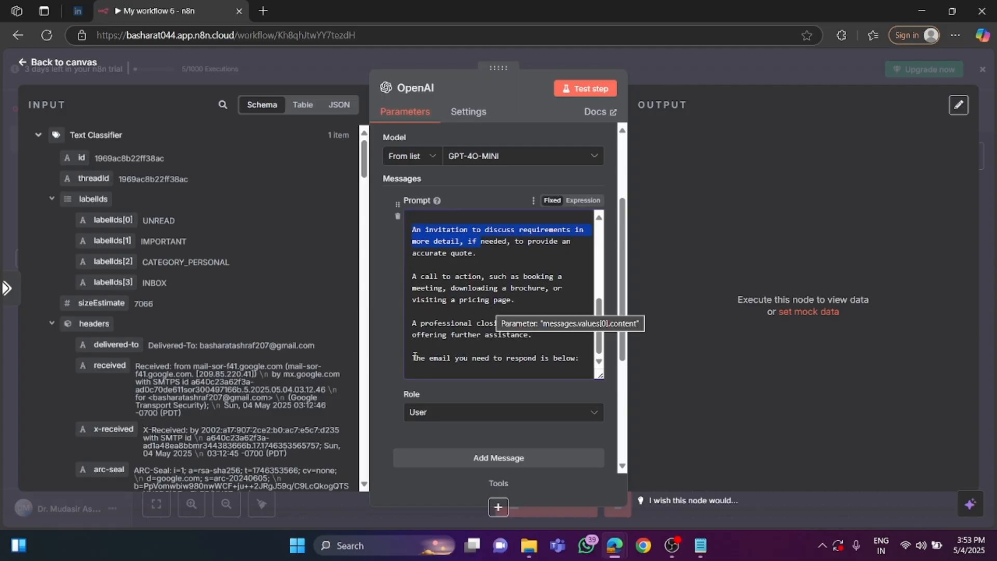
left_click_drag(412, 359, 581, 363)
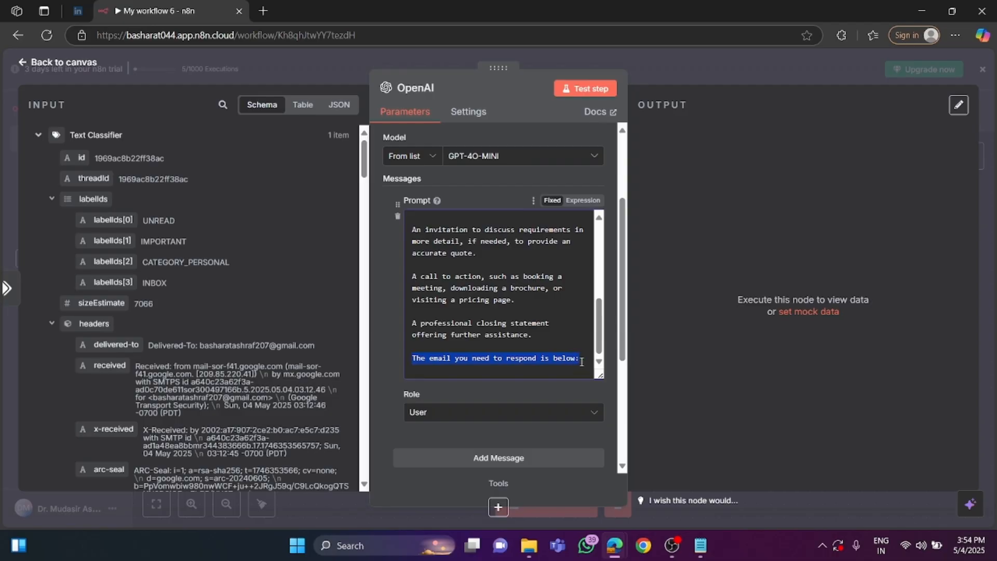
Insert the Text Classifier's text field as {{ $json.text }} below the prompt's closing line, with one blank line between them.
left_click(580, 348)
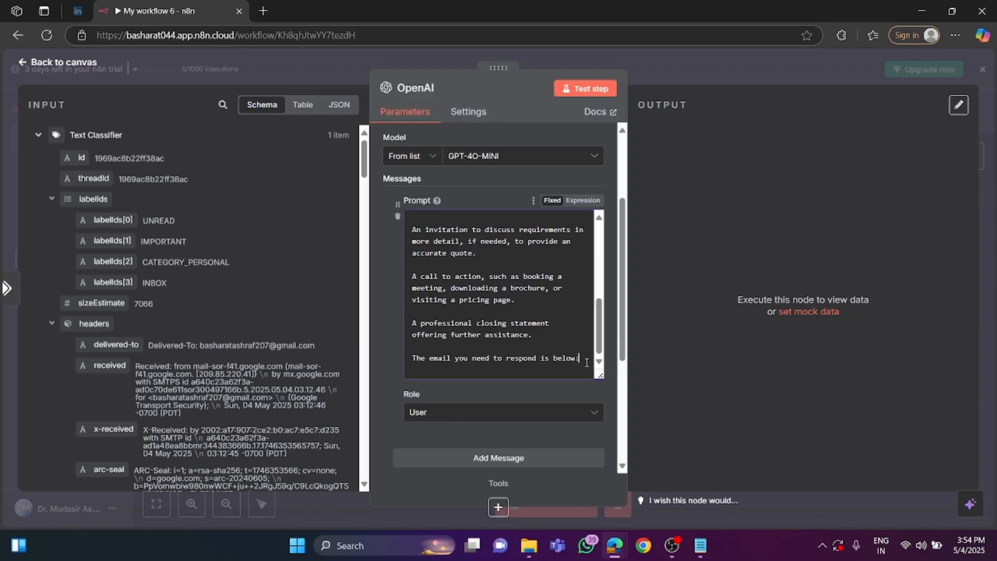
key("Return")
key("Return")
key("Return")
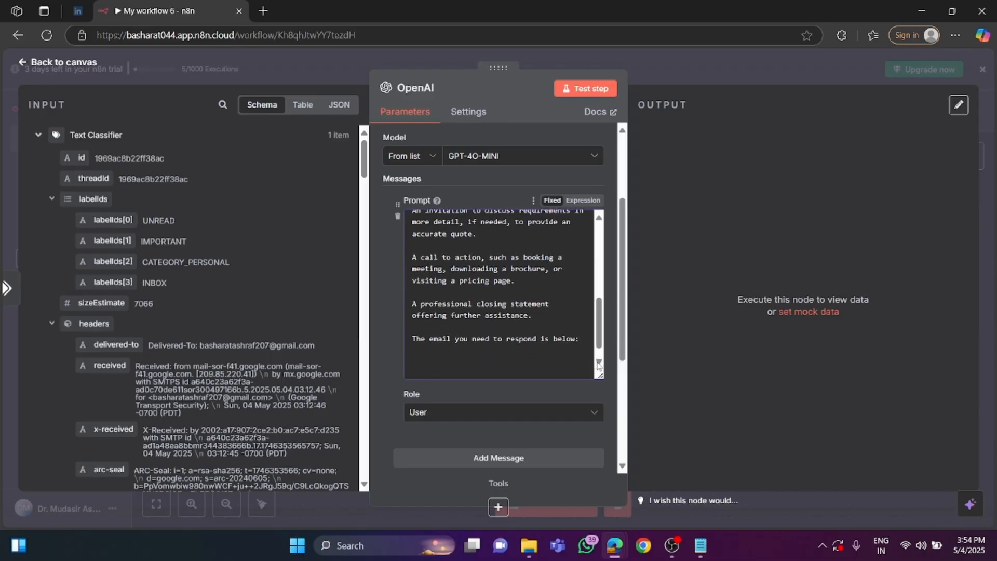
scroll(154, 304, "down", 10)
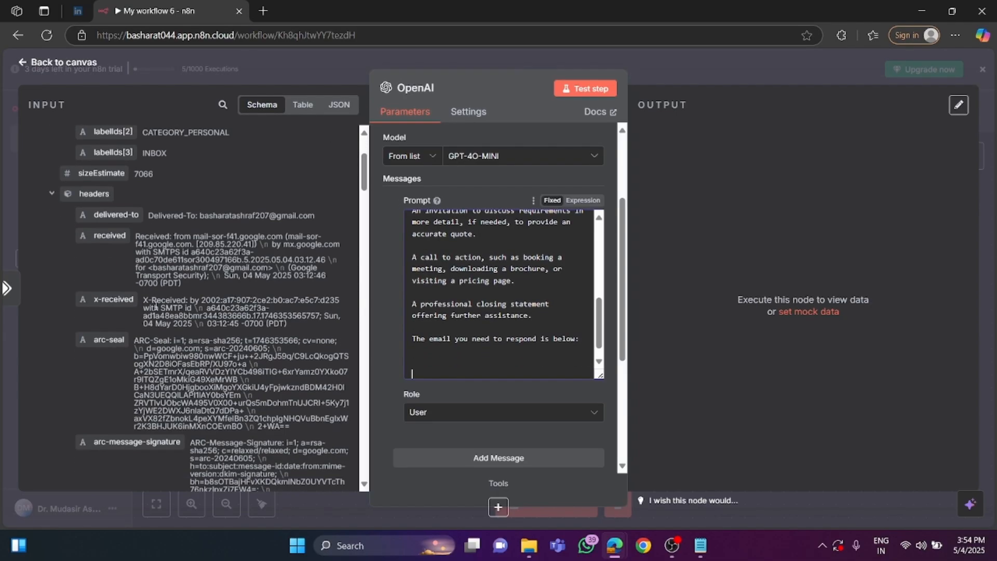
scroll(154, 305, "down", 10)
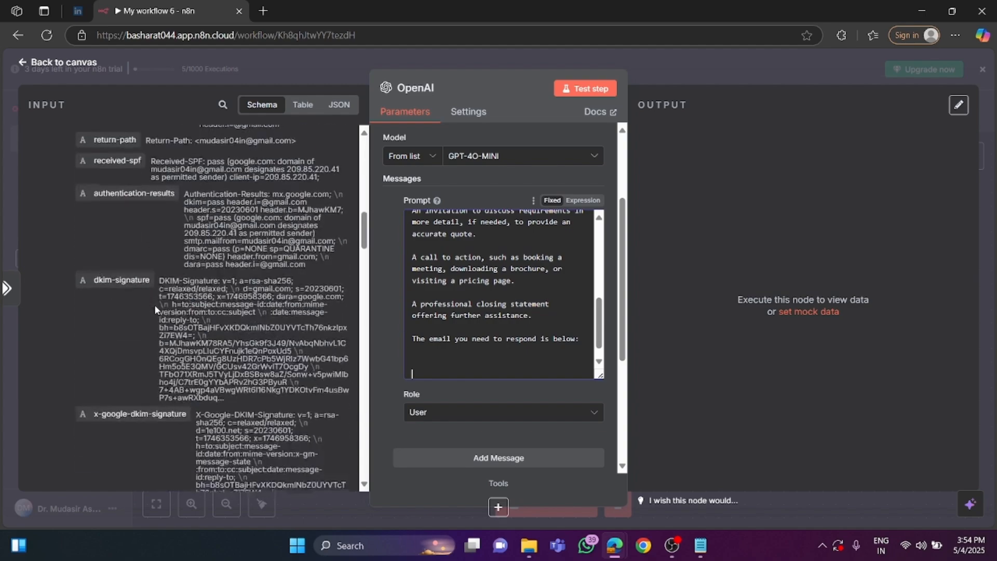
scroll(155, 310, "down", 5)
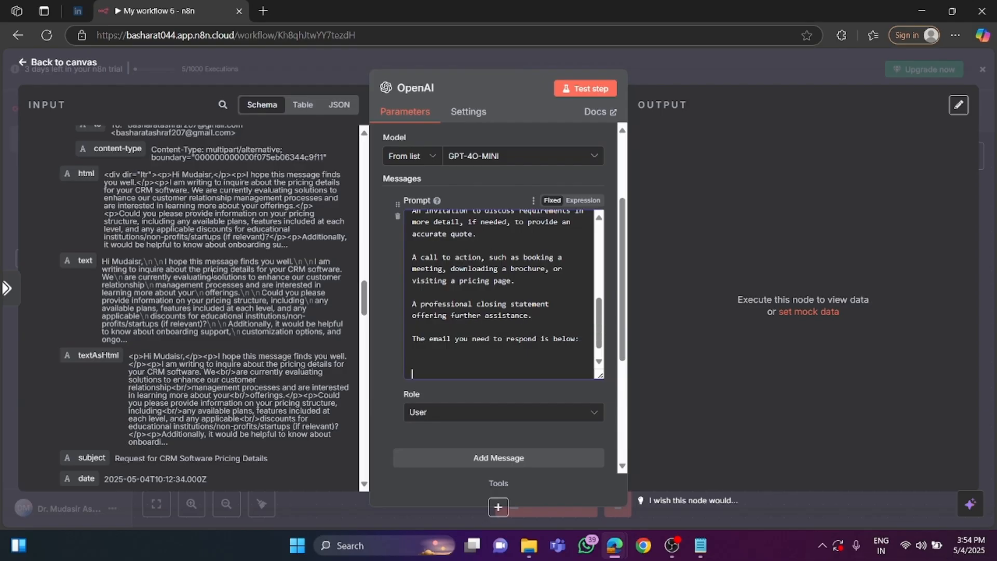
left_click_drag(85, 260, 435, 369)
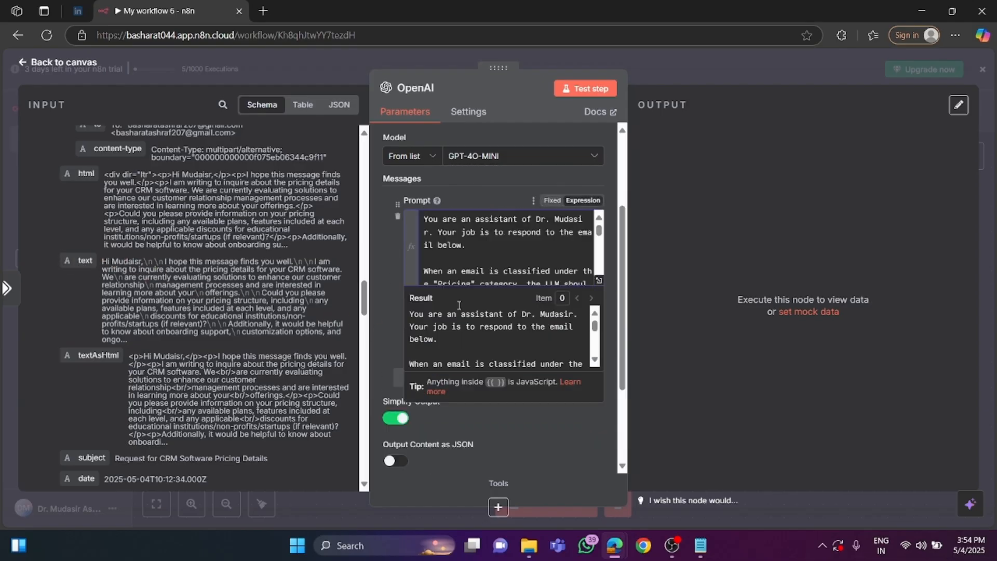
scroll(498, 265, "down", 10)
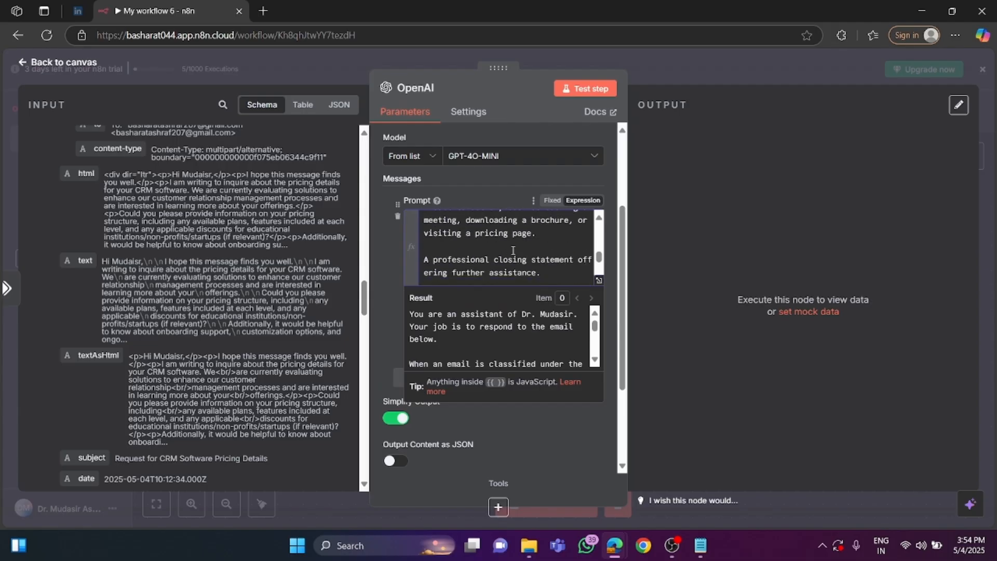
left_click(439, 253)
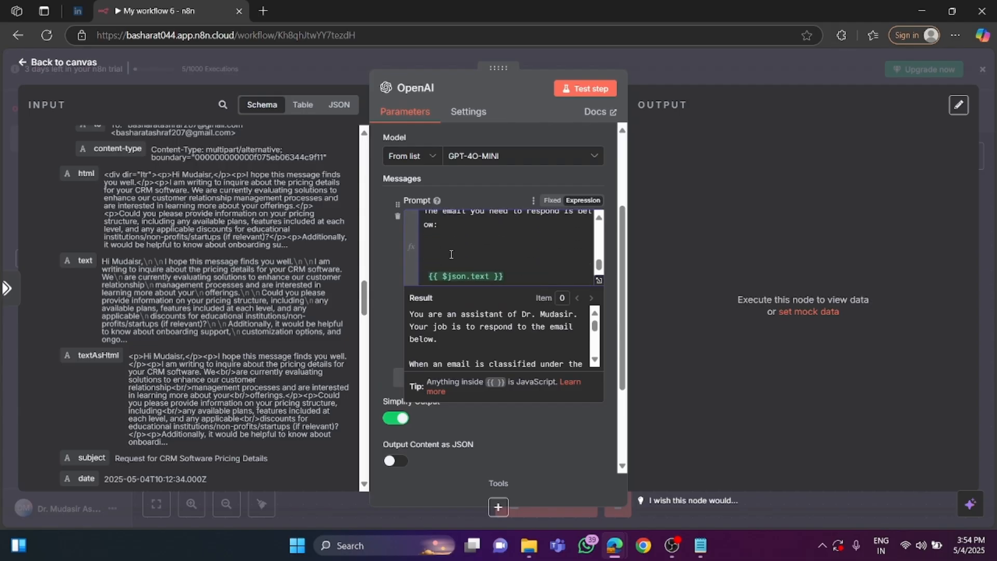
key("BackSpace")
key("BackSpace")
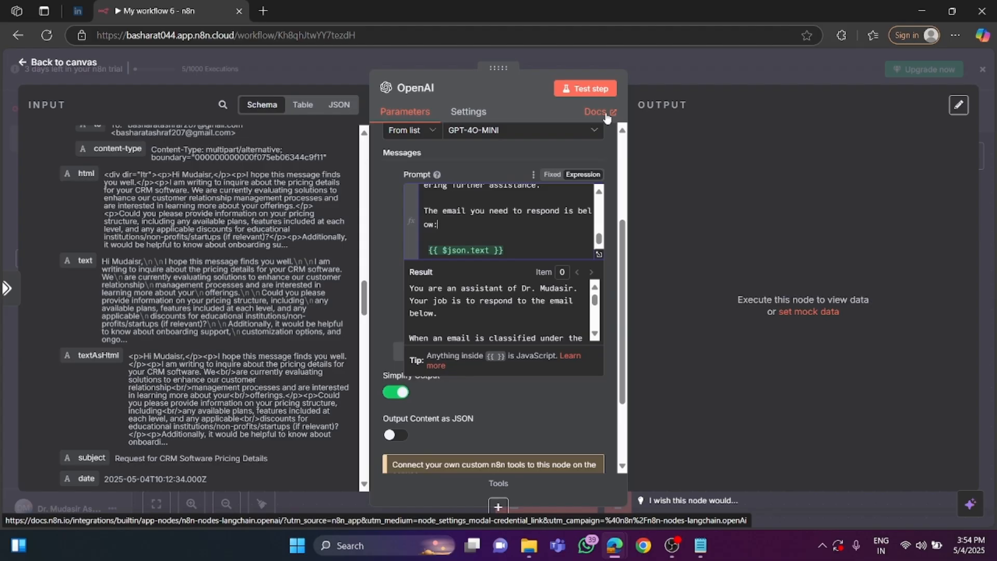
Run the OpenAI node on its own and examine the generated reply in the output's message content.
left_click(595, 89)
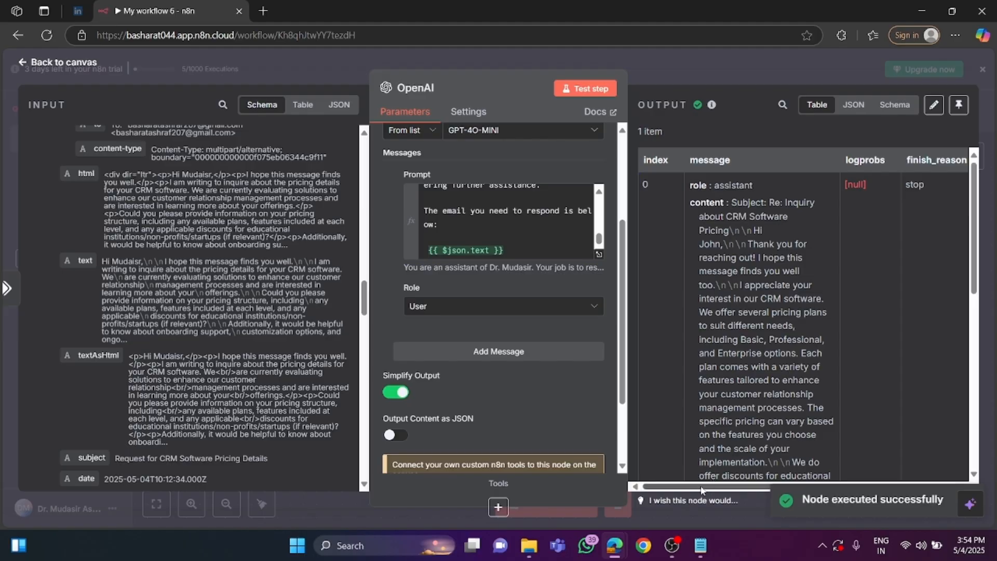
left_click_drag(717, 491, 738, 490)
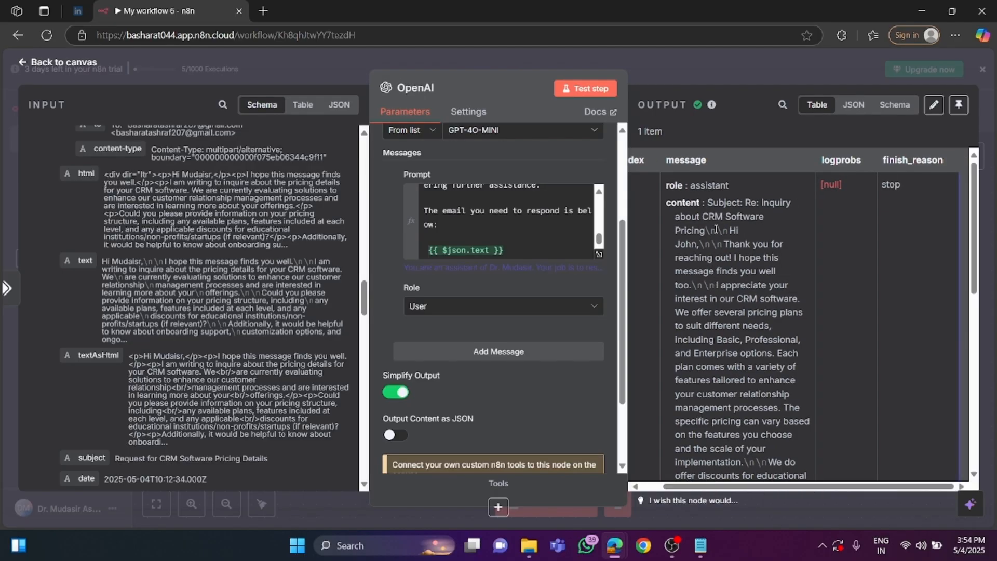
scroll(741, 258, "down", 2)
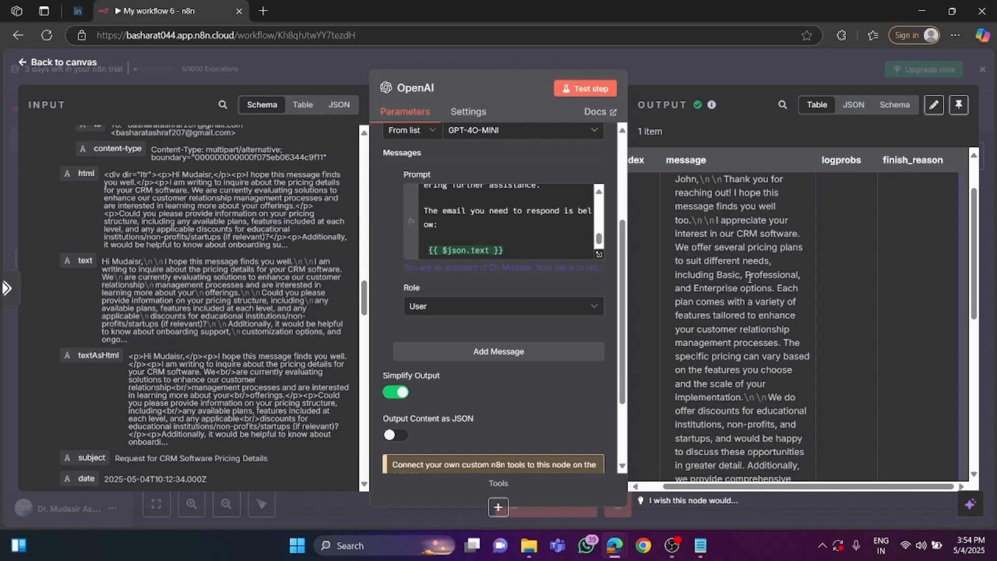
scroll(735, 245, "up", 2)
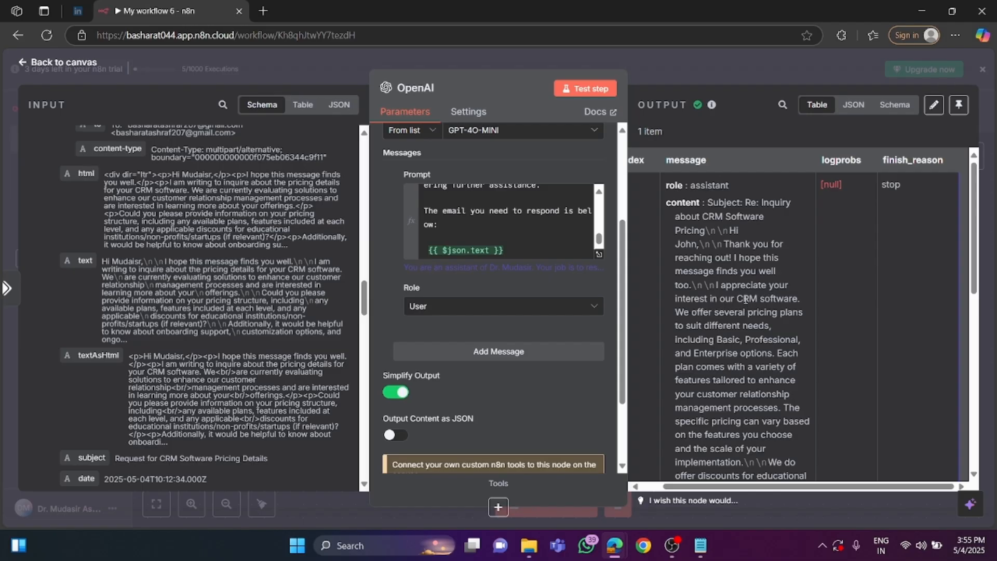
Extend the prompt's closing line, before its colon, with "and I dont want the subject in the message field".
left_click(435, 224)
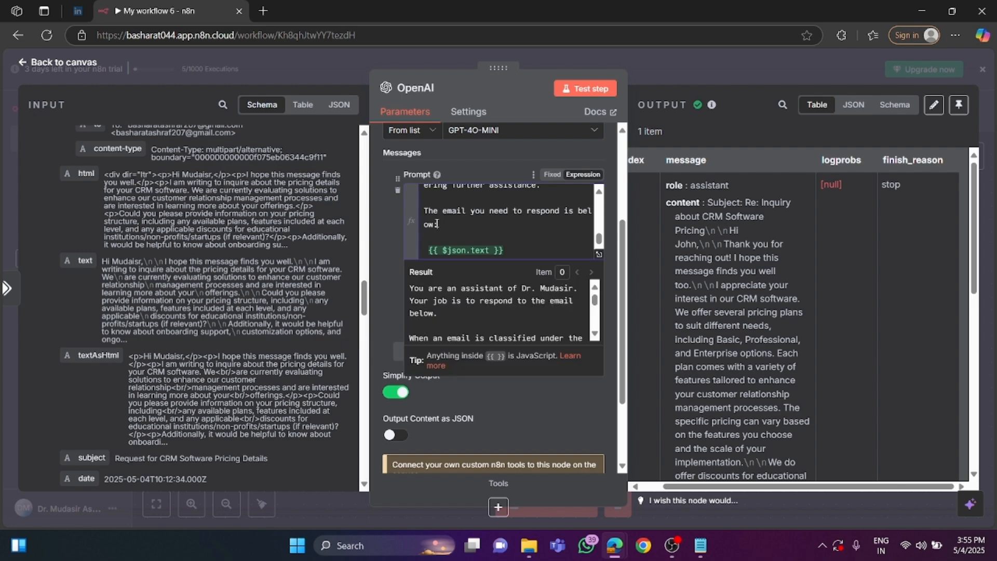
type(":")
key("BackSpace")
type("and I dont want the subject ")
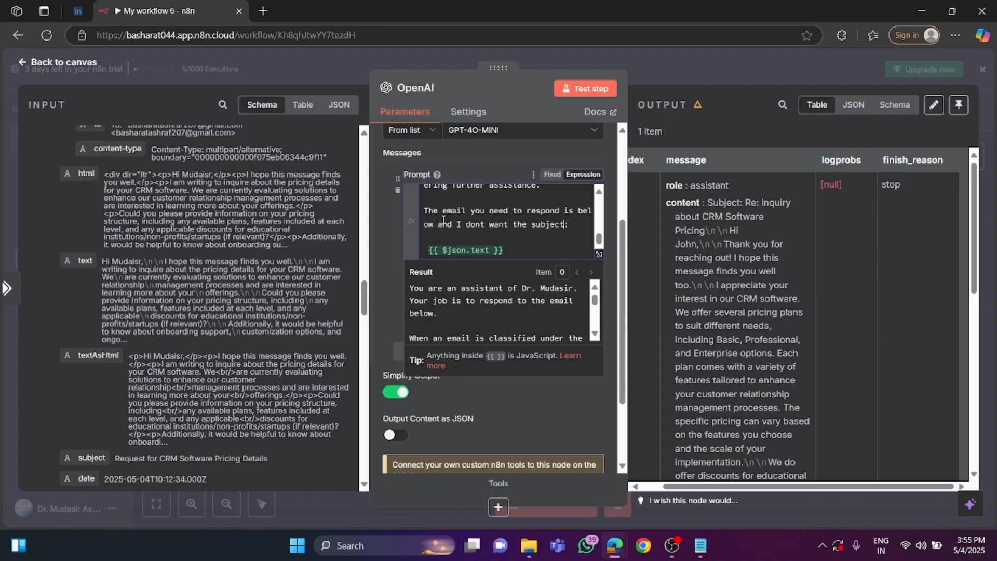
type("in the ")
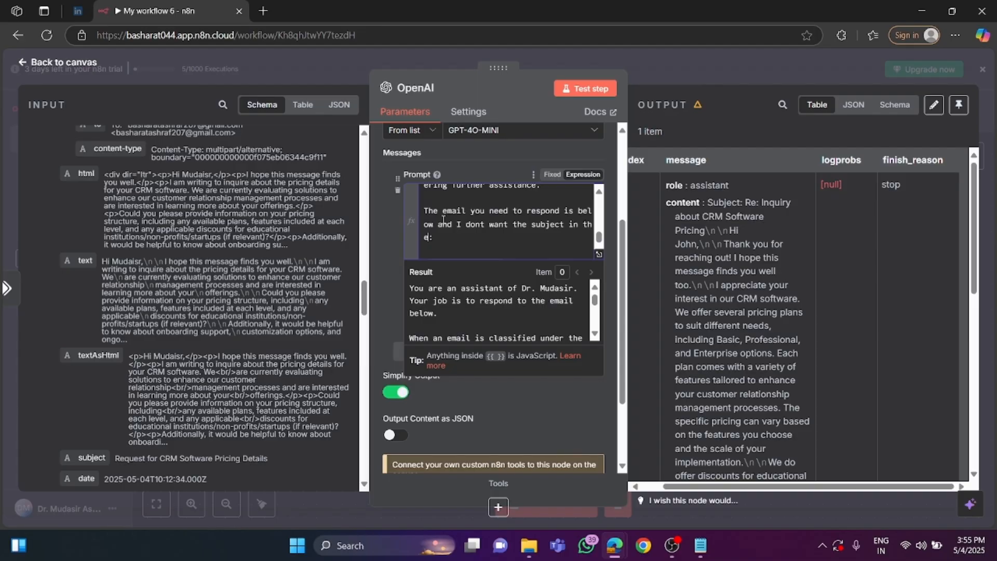
type("message")
type(" fil")
type("ed")
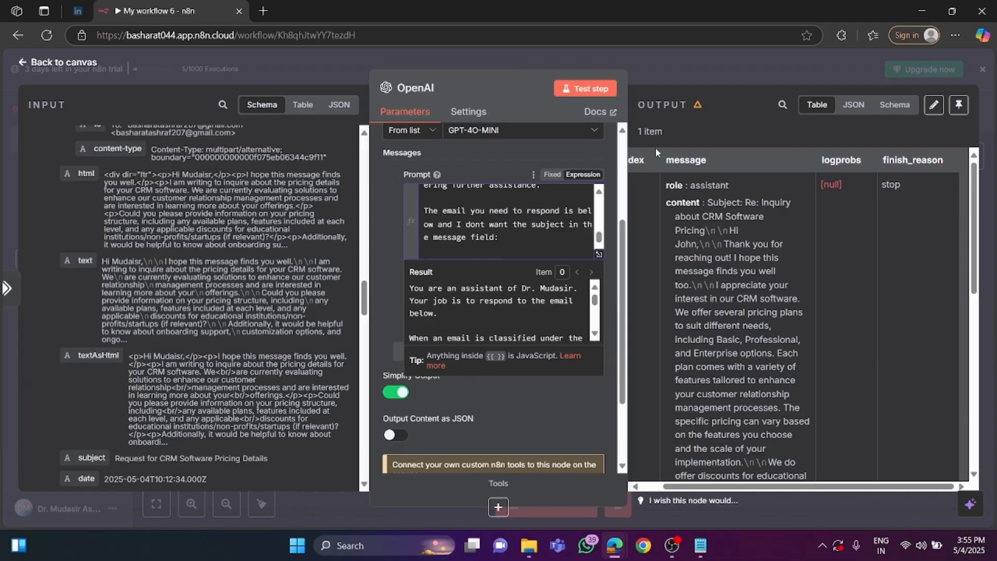
Rerun the OpenAI node with the revised prompt and review the reply's message content for a subject line.
left_click_drag(707, 202, 766, 215)
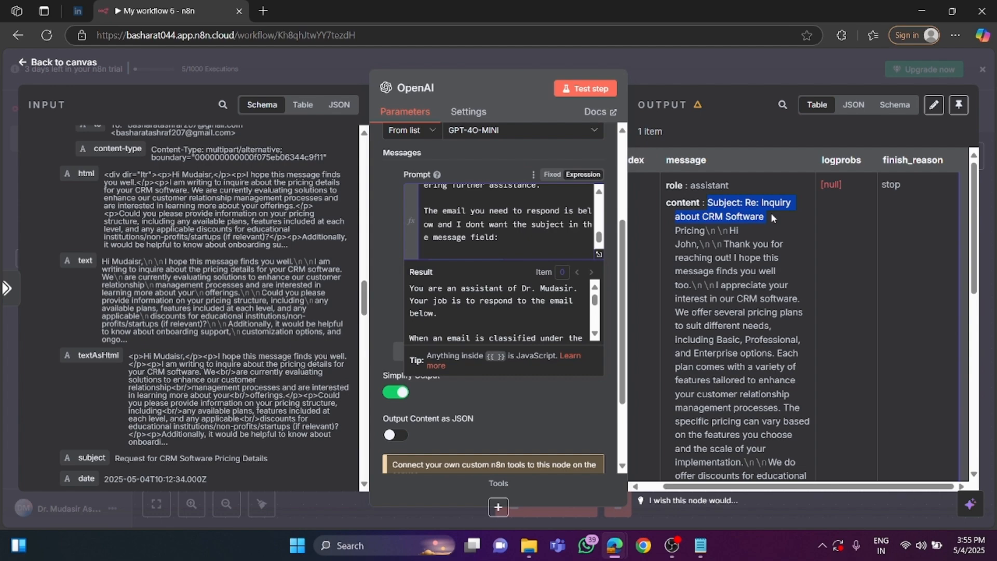
scroll(521, 232, "up", 3)
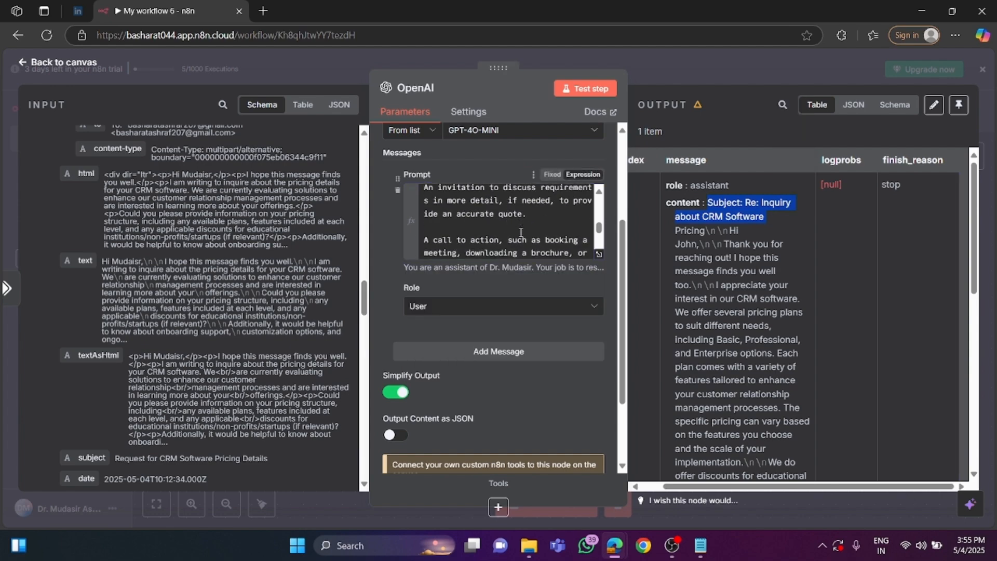
scroll(520, 232, "down", 4)
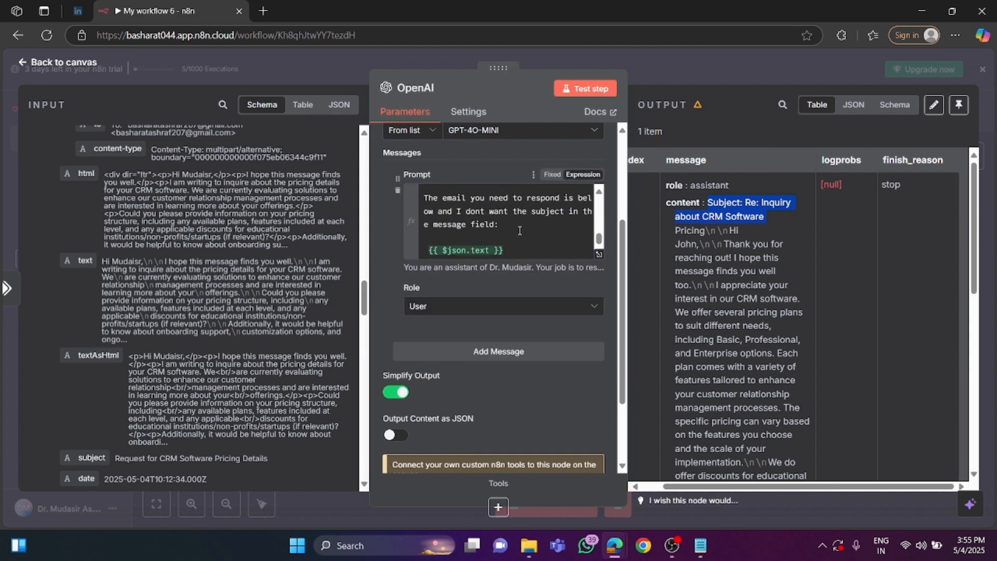
left_click(588, 93)
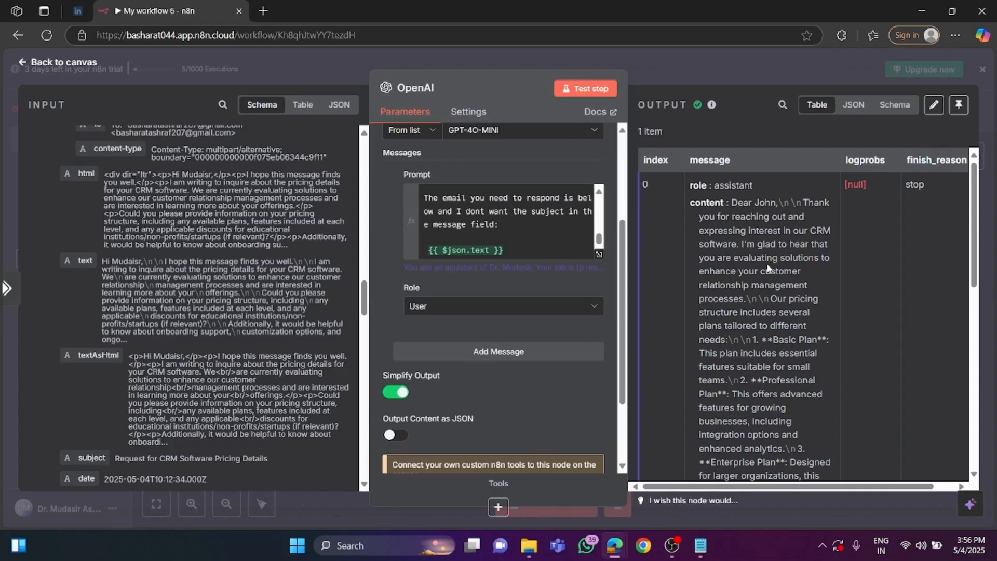
scroll(771, 275, "down", 10)
scroll(771, 279, "up", 10)
Add a Gmail node with the Create a draft action after the Pricing branch's OpenAI node, keeping Gmail account 2 as its credential.
left_click(75, 63)
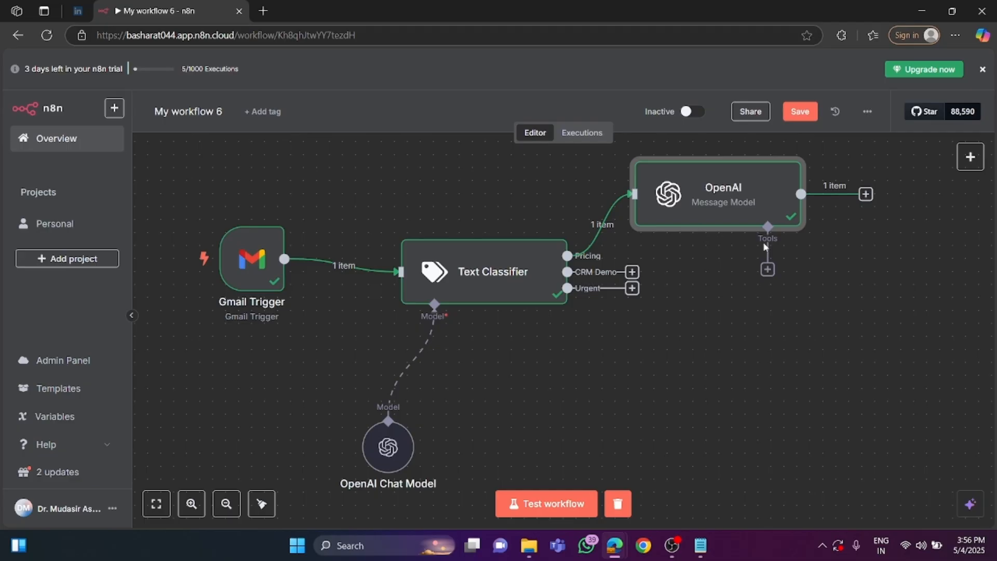
left_click(866, 194)
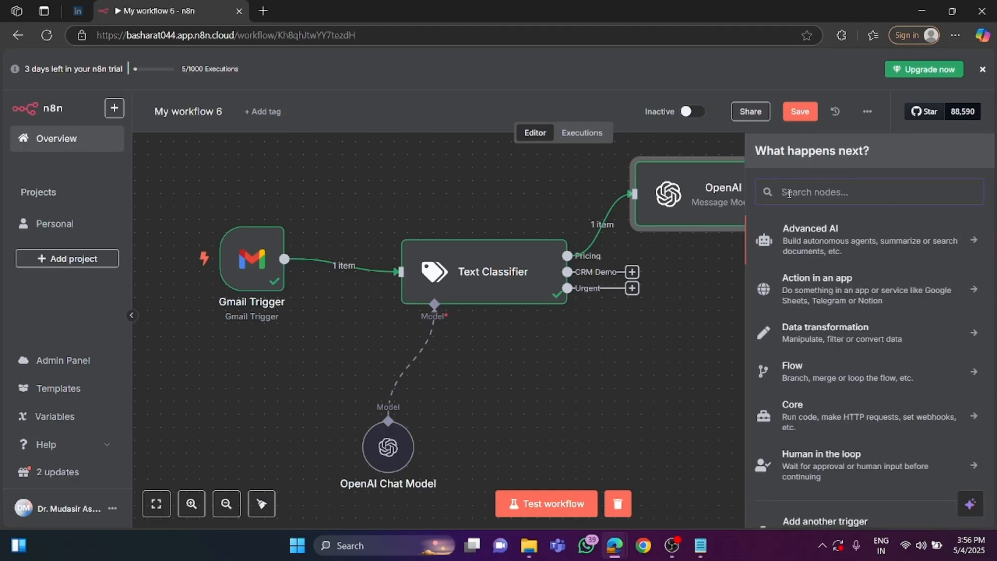
type("gmail")
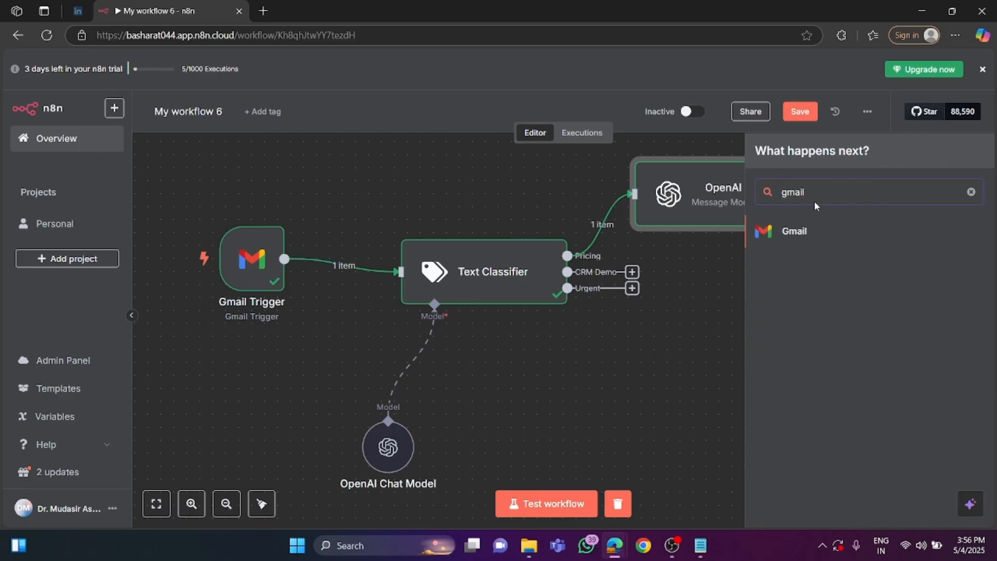
left_click(814, 228)
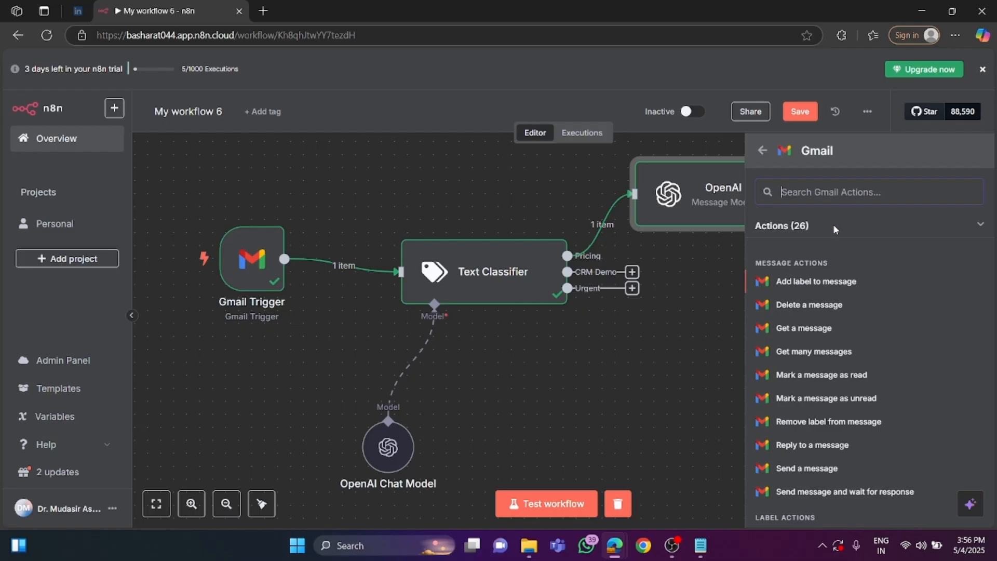
mouse_move(231, 274)
scroll(807, 332, "down", 3)
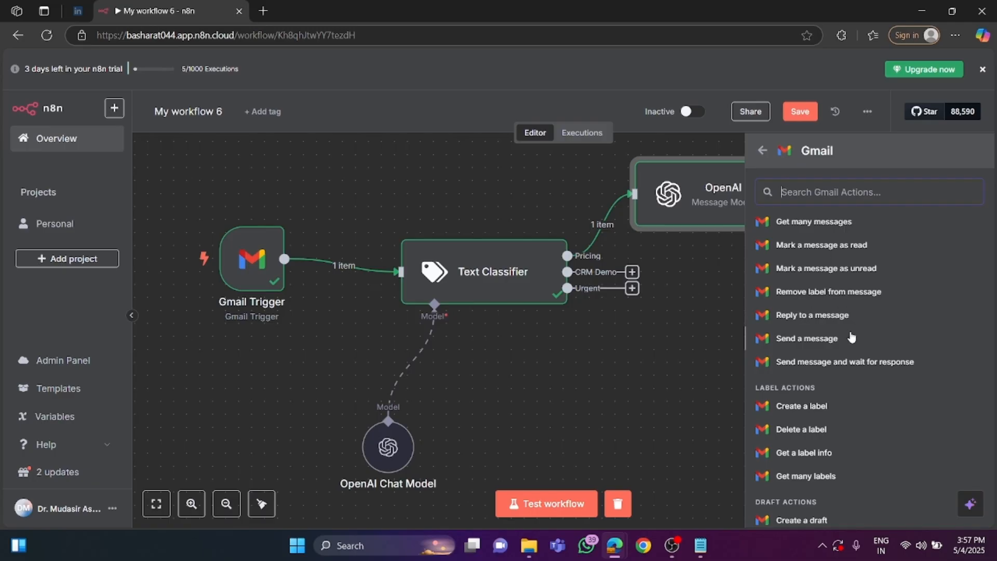
scroll(815, 378, "down", 1)
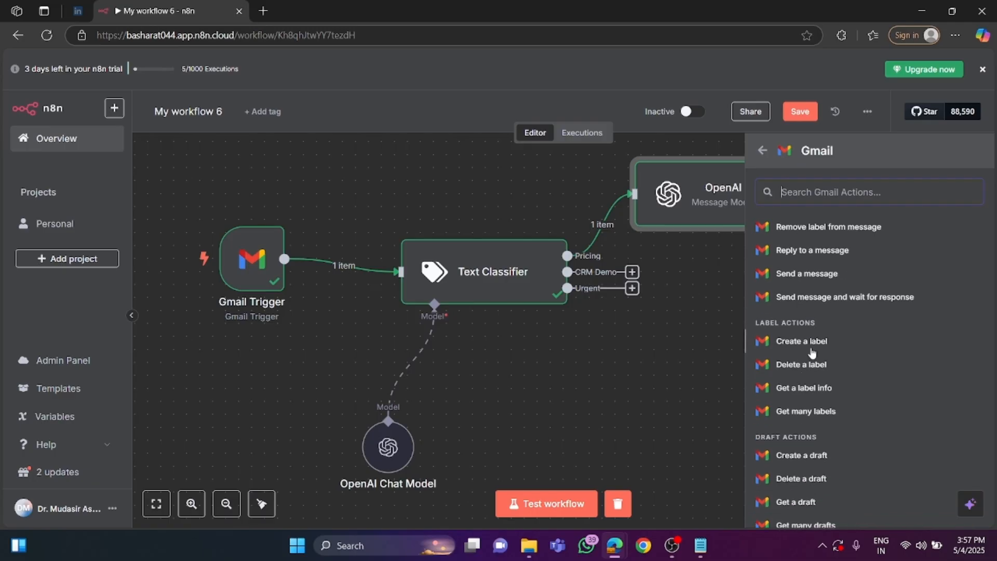
scroll(803, 396, "down", 1)
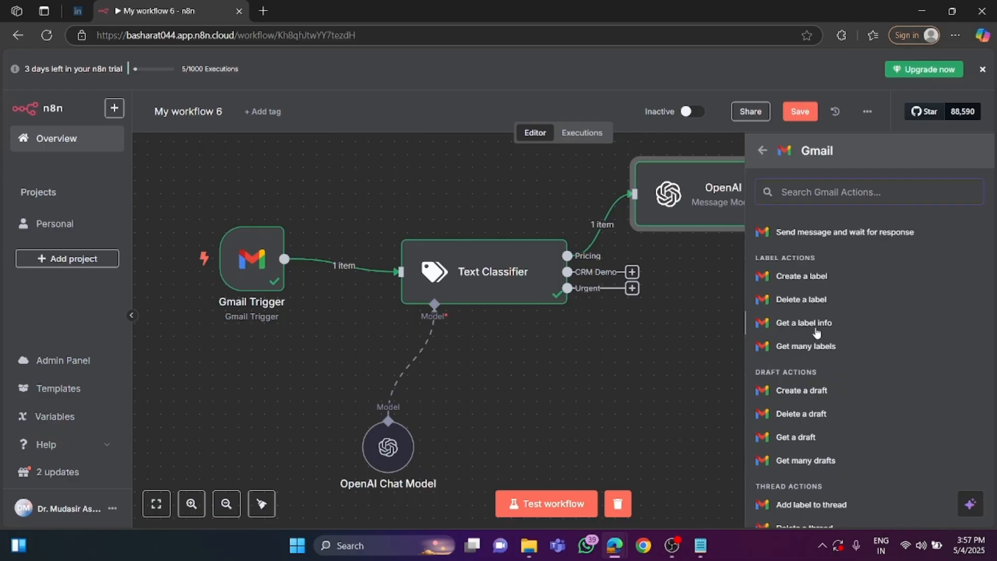
left_click(801, 392)
left_click(495, 161)
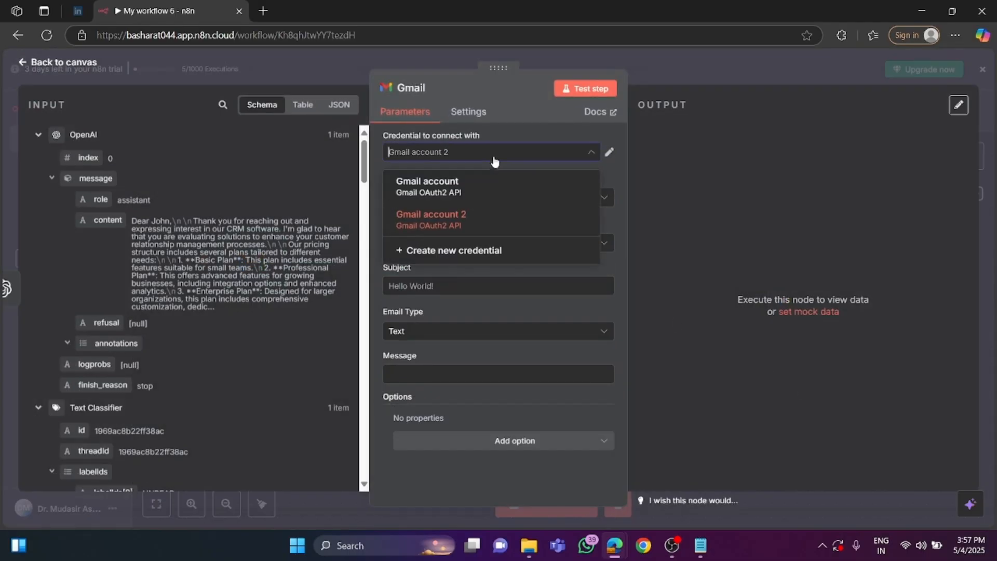
left_click(621, 168)
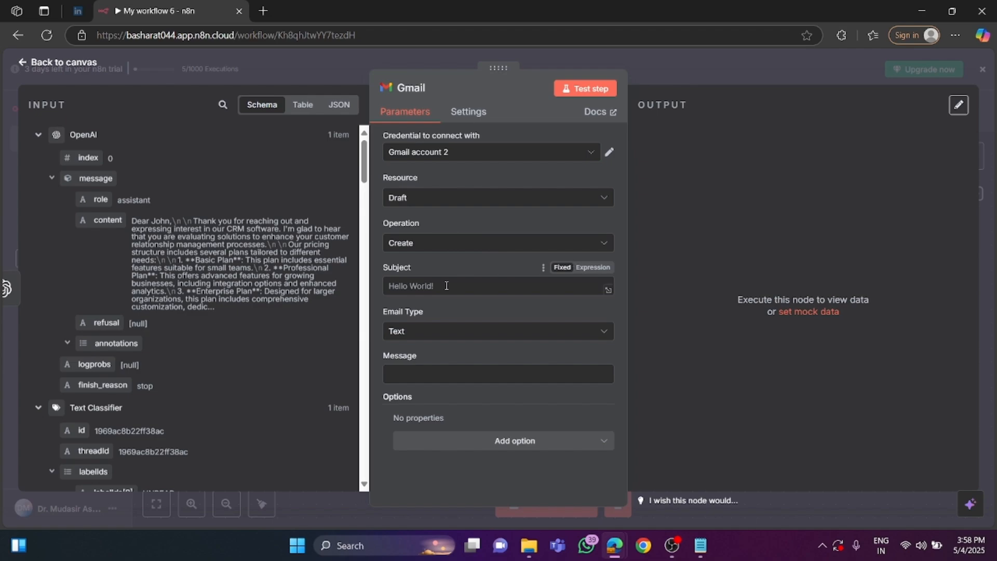
Map the draft's message to {{ $json.message.content }} and its subject to {{ $('Text Classifier').item.json.headers.subject }}.
left_click(411, 288)
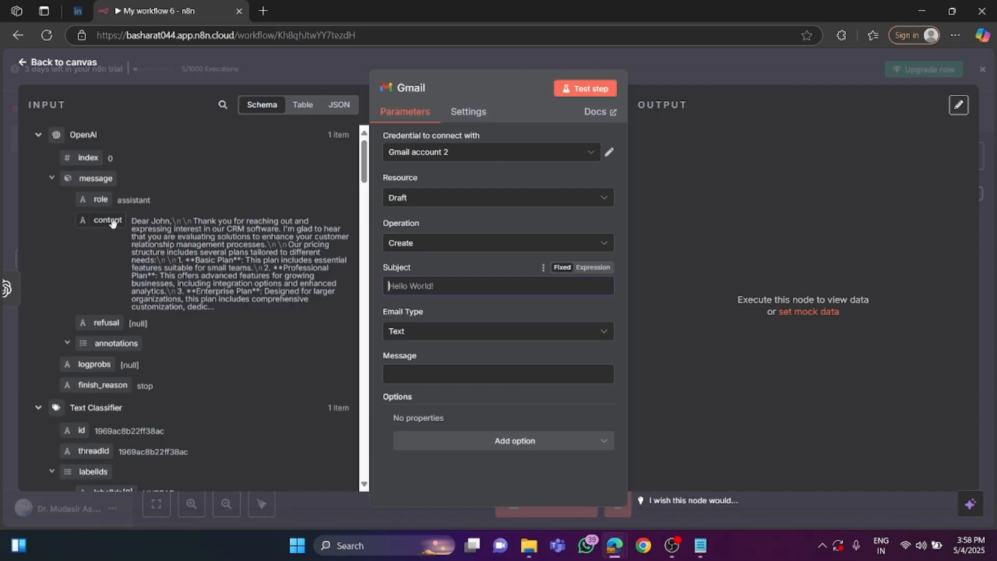
left_click_drag(108, 220, 400, 377)
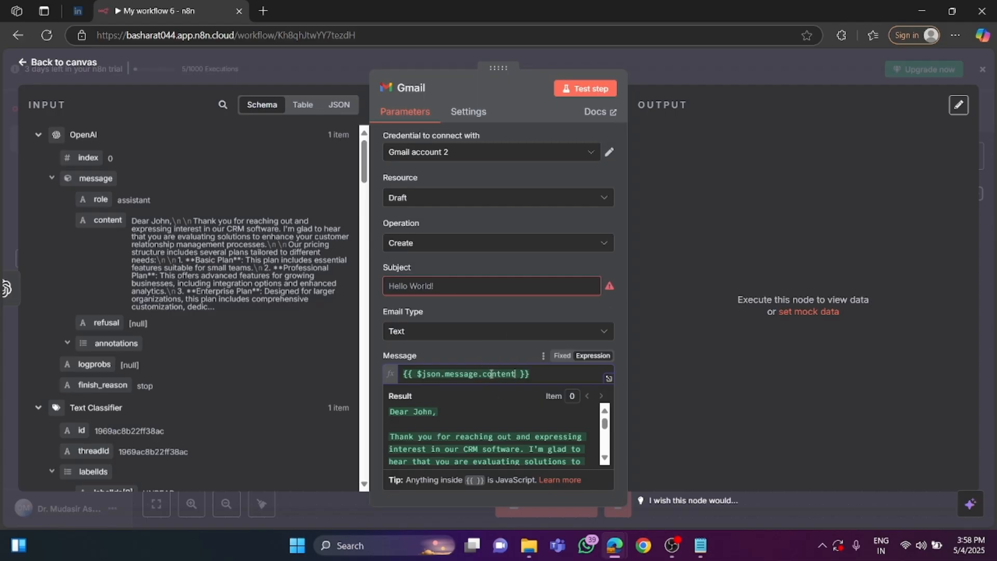
left_click(414, 285)
scroll(206, 318, "down", 6)
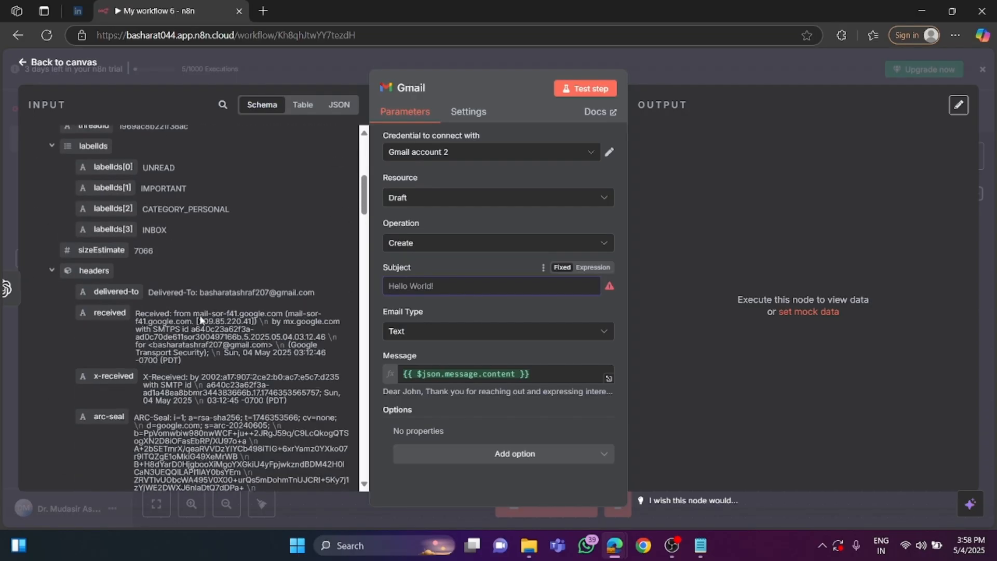
scroll(201, 319, "down", 10)
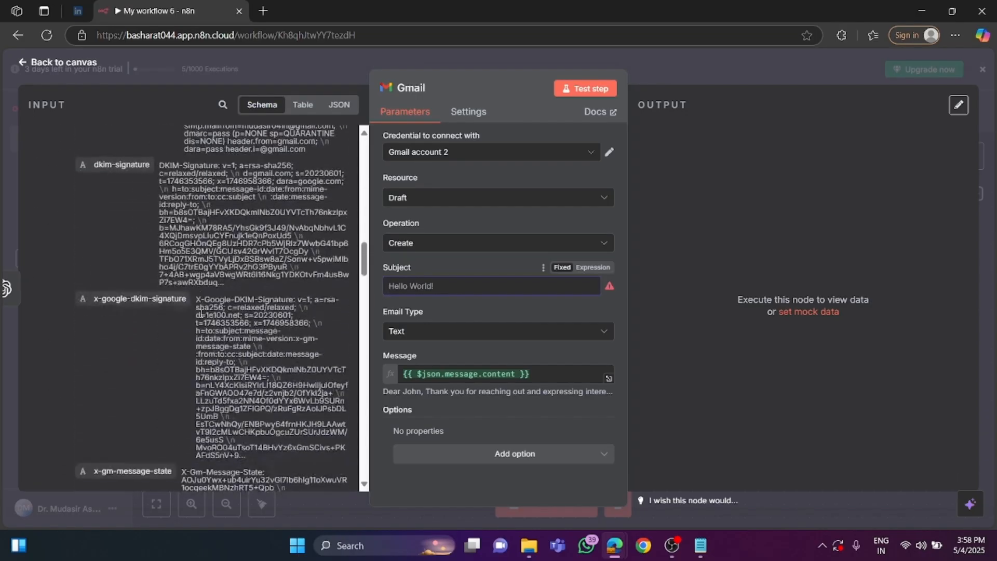
scroll(201, 313, "down", 10)
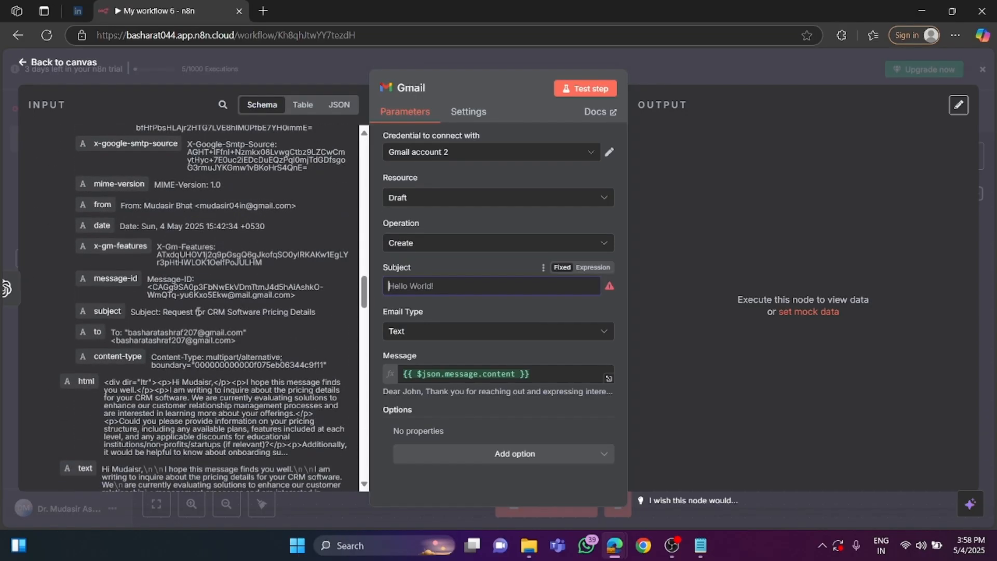
left_click_drag(107, 312, 419, 294)
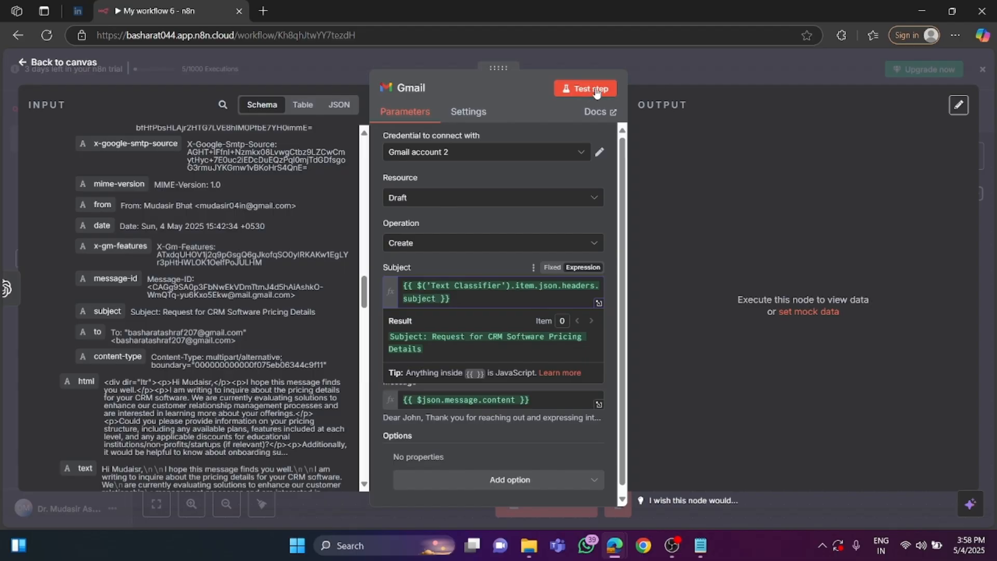
Run the Gmail node on its own and read through the "Request for CRM Software Pricing Details" draft in Gmail's Drafts.
left_click(591, 91)
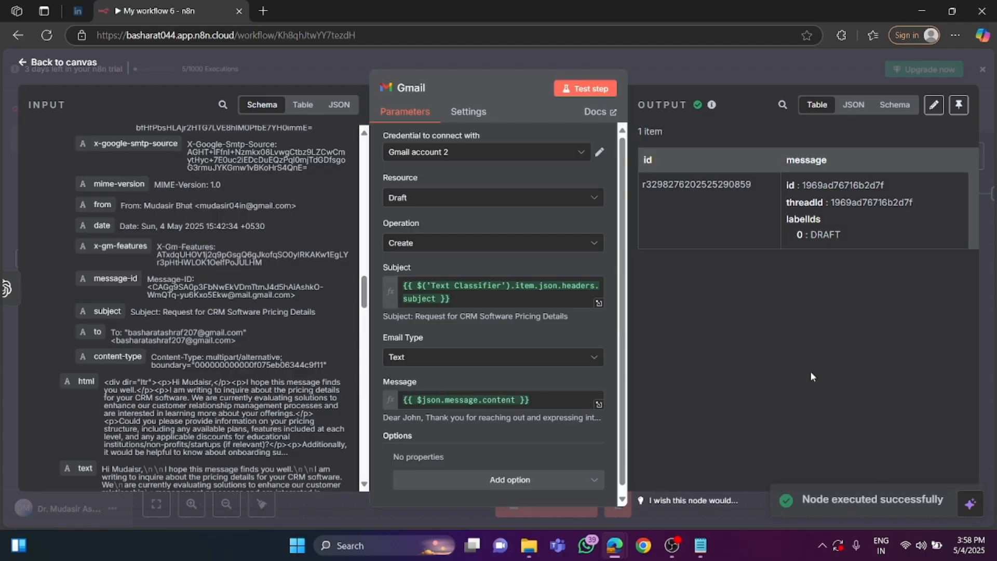
left_click(79, 67)
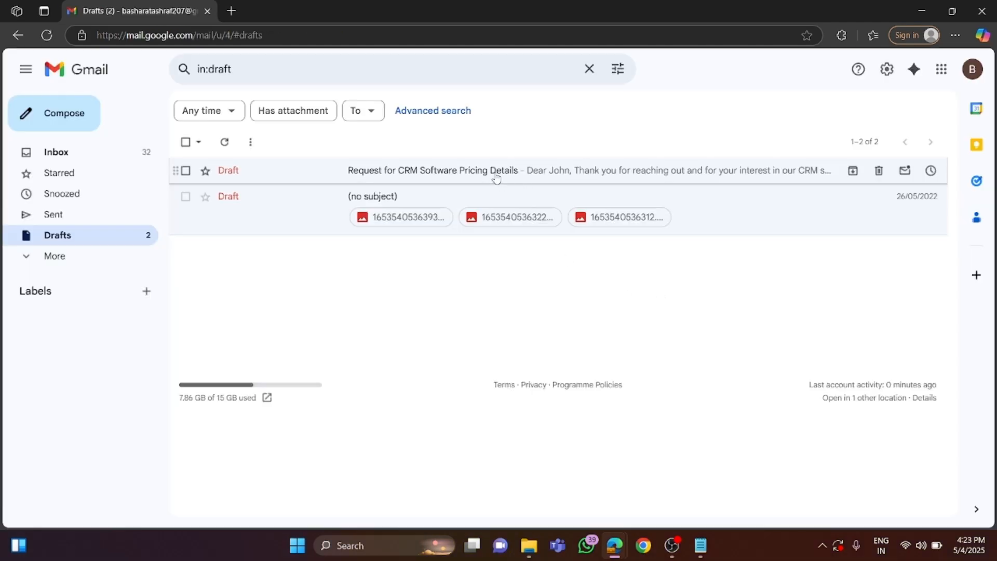
left_click(495, 174)
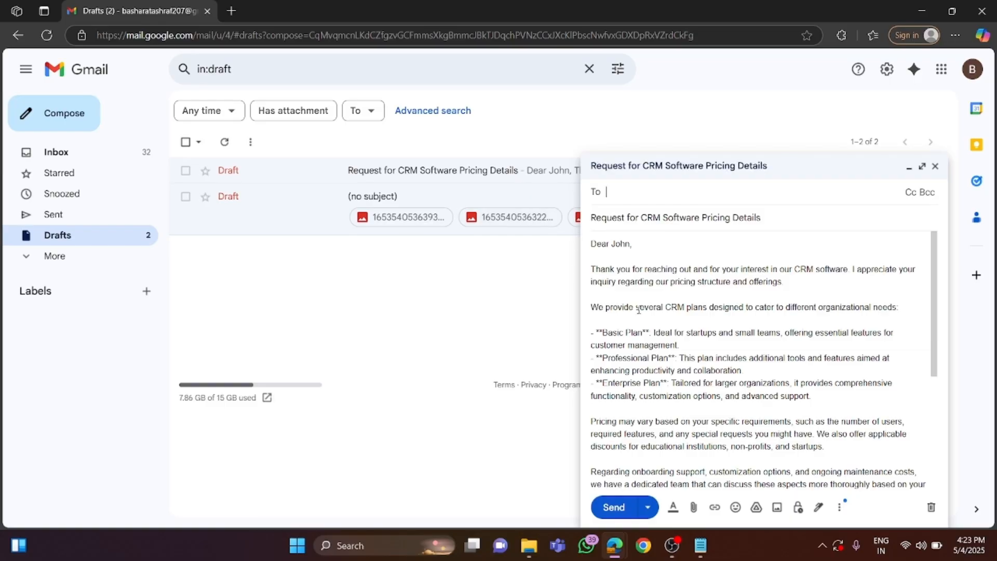
scroll(639, 309, "down", 4)
scroll(638, 306, "up", 4)
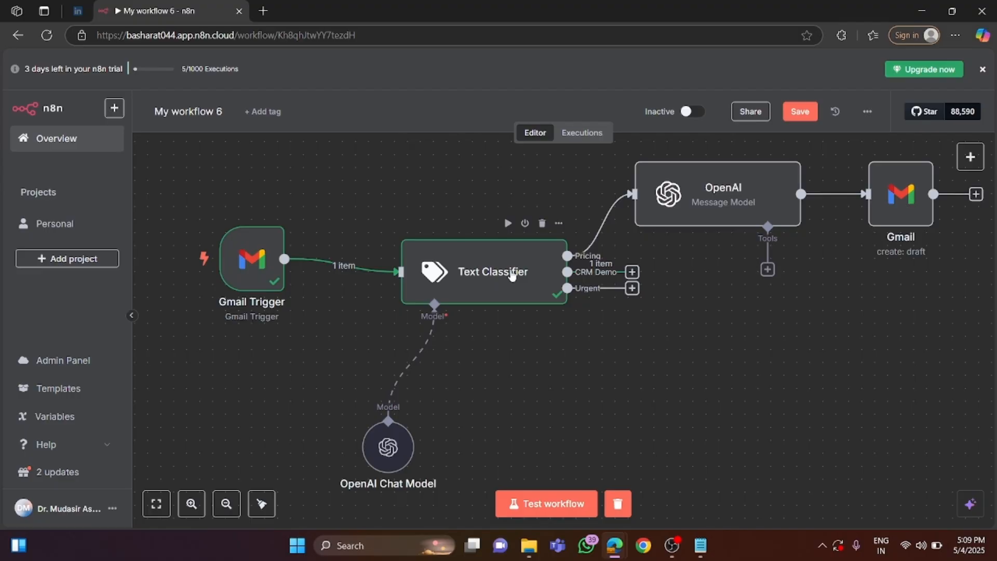
Add an OpenAI node with the Message a model action to the Text Classifier's CRM Demo branch.
left_click(632, 273)
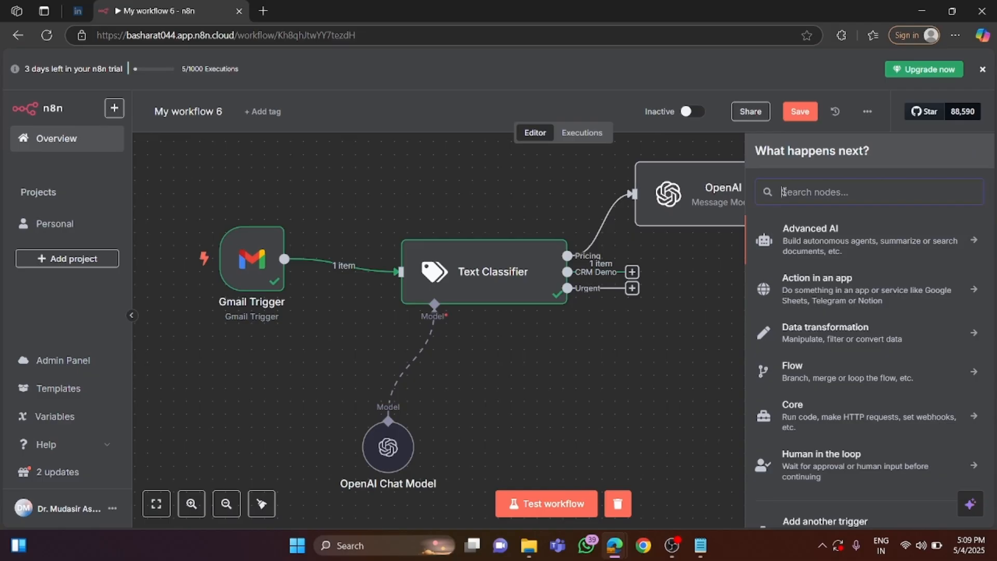
type("open")
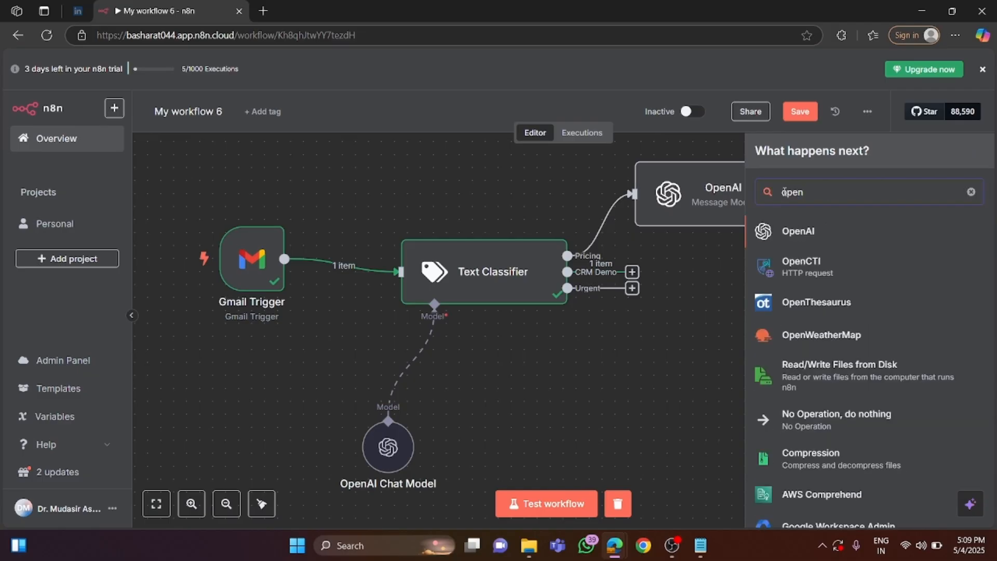
left_click(782, 234)
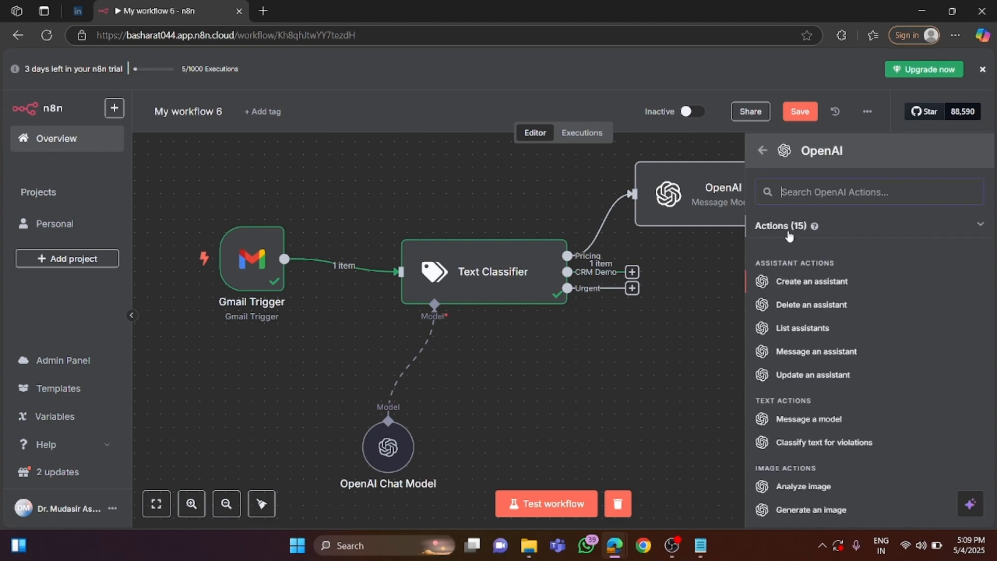
left_click(823, 188)
type("mess")
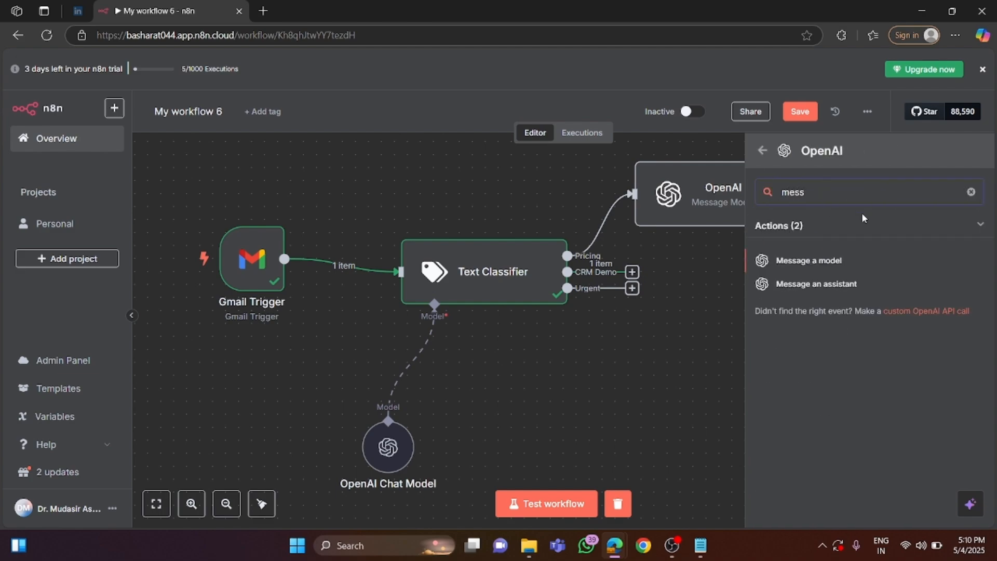
left_click(829, 263)
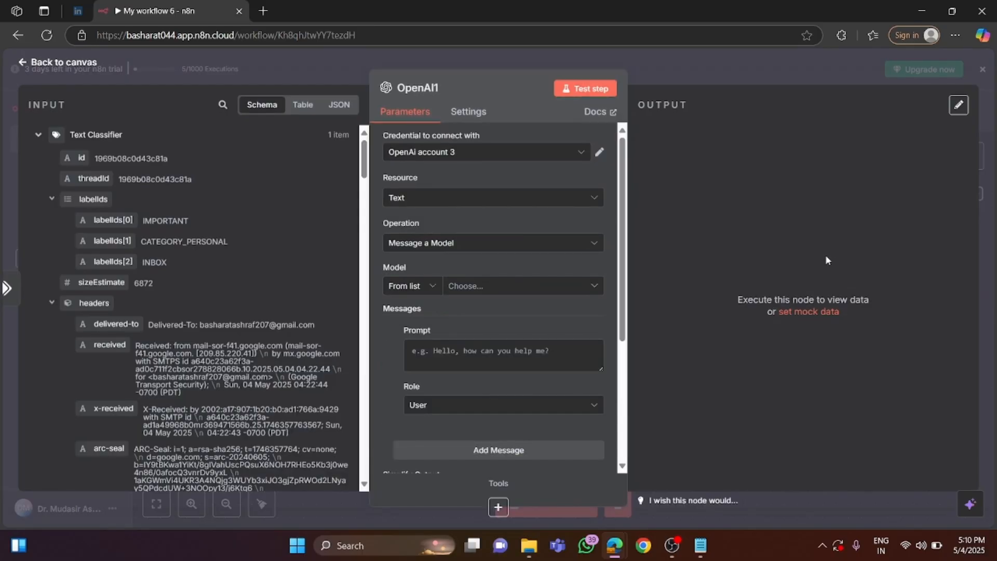
Set the OpenAI1 node's credential to n8n free OpenAI API credits and its model to GPT-4O-MINI.
left_click(463, 152)
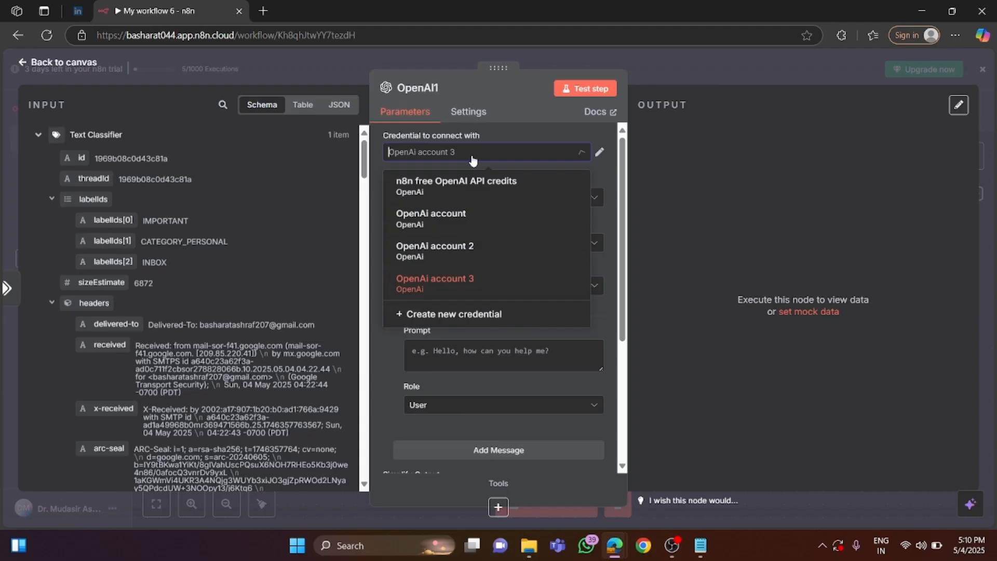
left_click(457, 187)
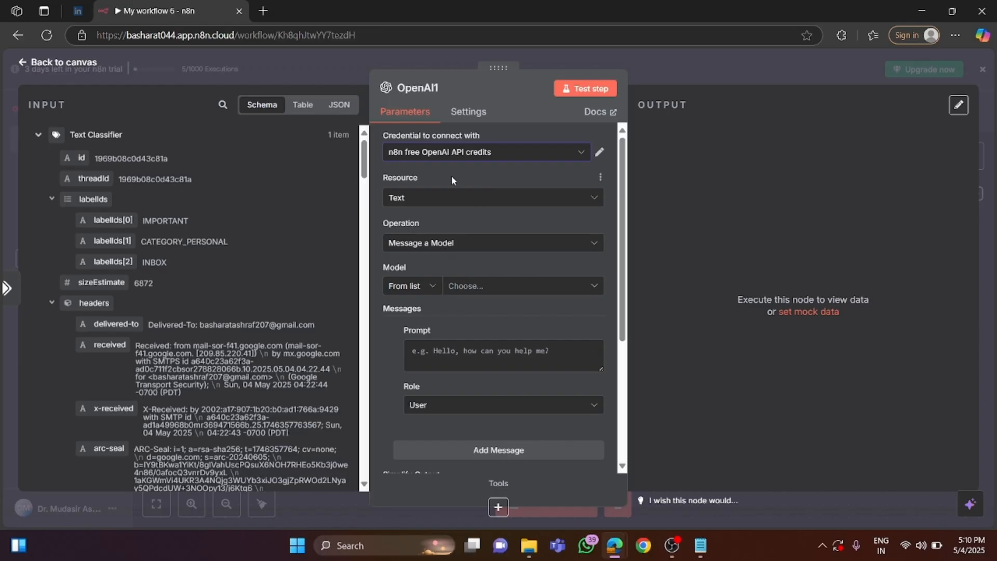
left_click(470, 286)
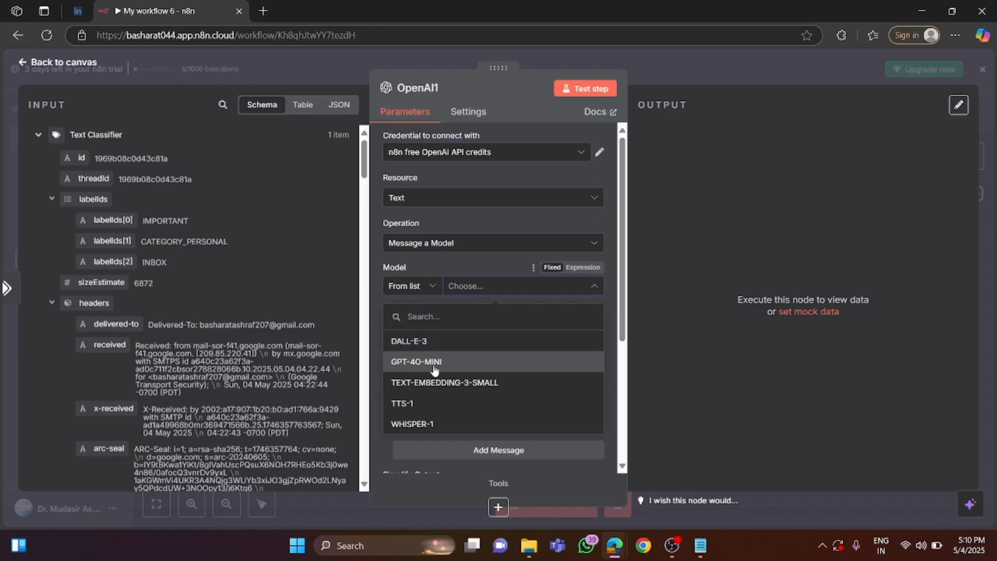
left_click(434, 367)
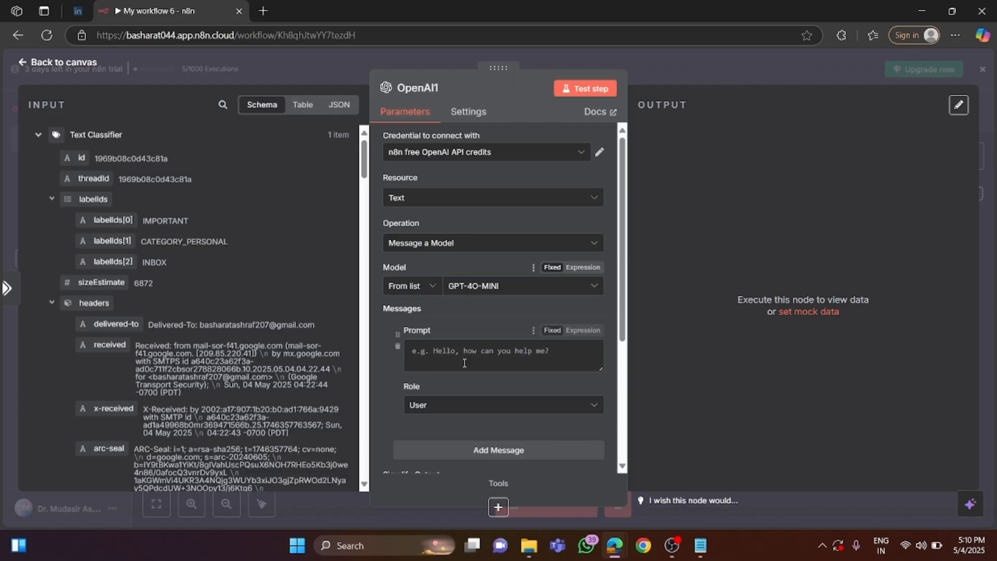
Switch to Notepad and copy the whole prompt text under "2. CRM Demo", starting with the assistant instruction.
left_click(443, 352)
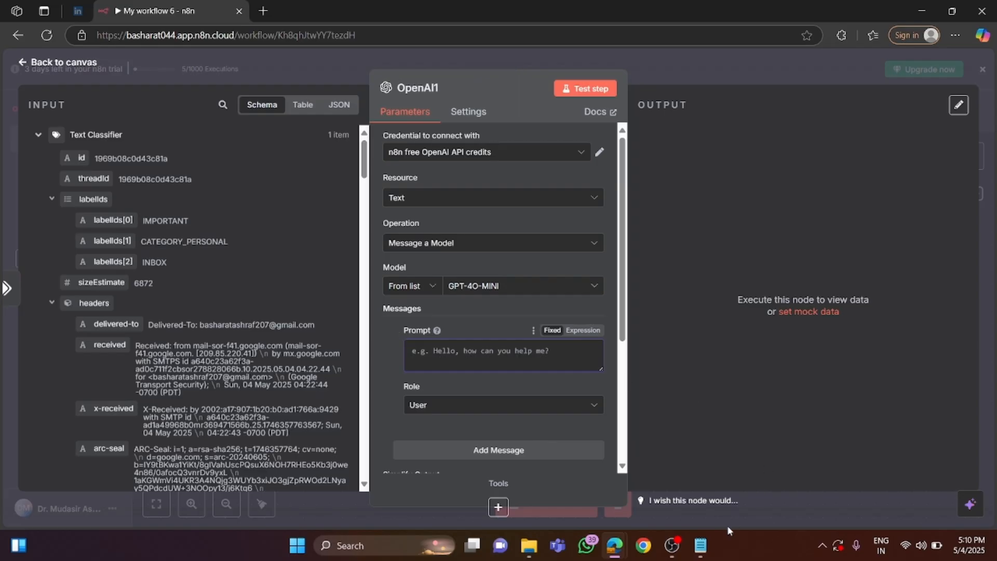
left_click(701, 545)
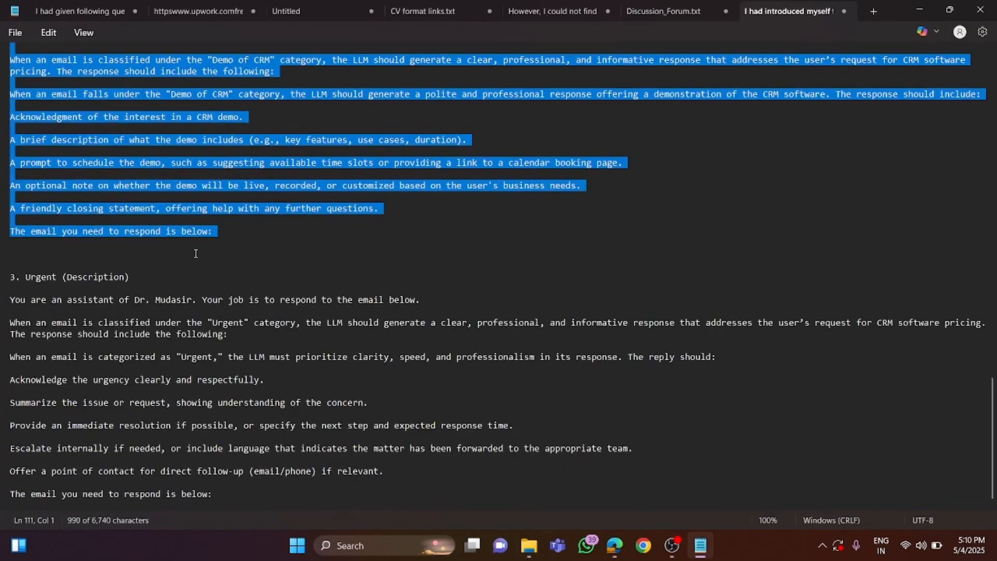
scroll(205, 259, "up", 11)
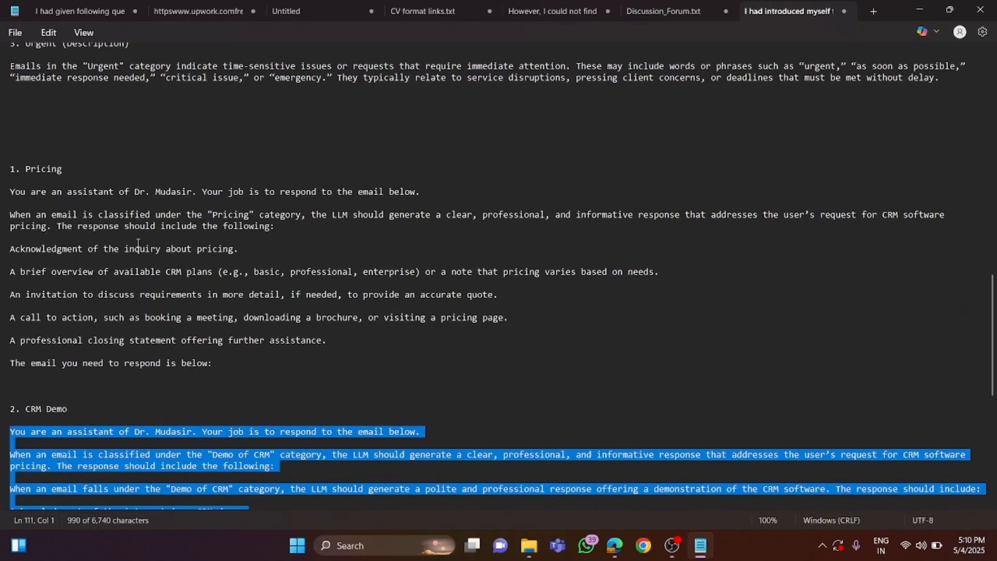
scroll(204, 259, "down", 4)
right_click(119, 329)
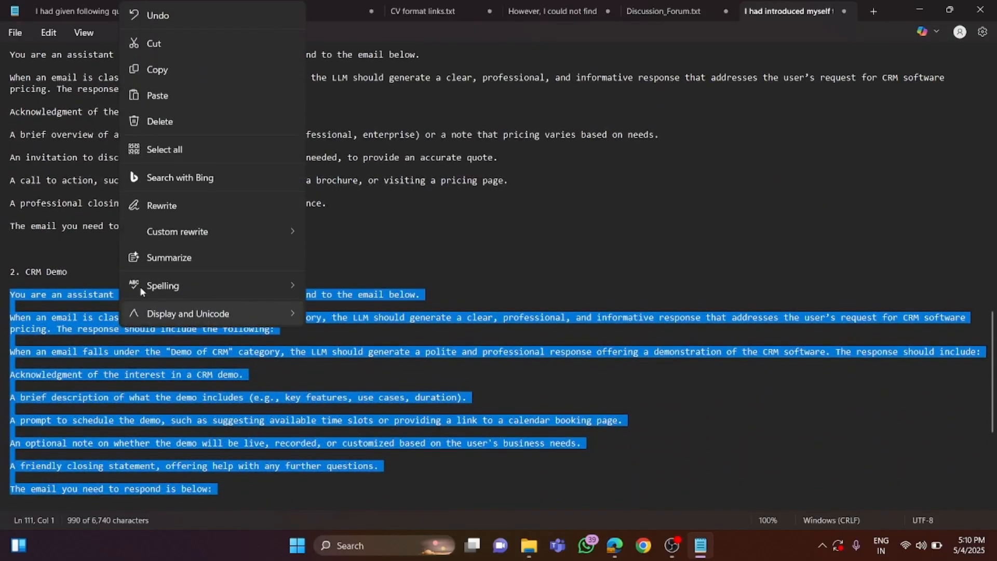
left_click(171, 68)
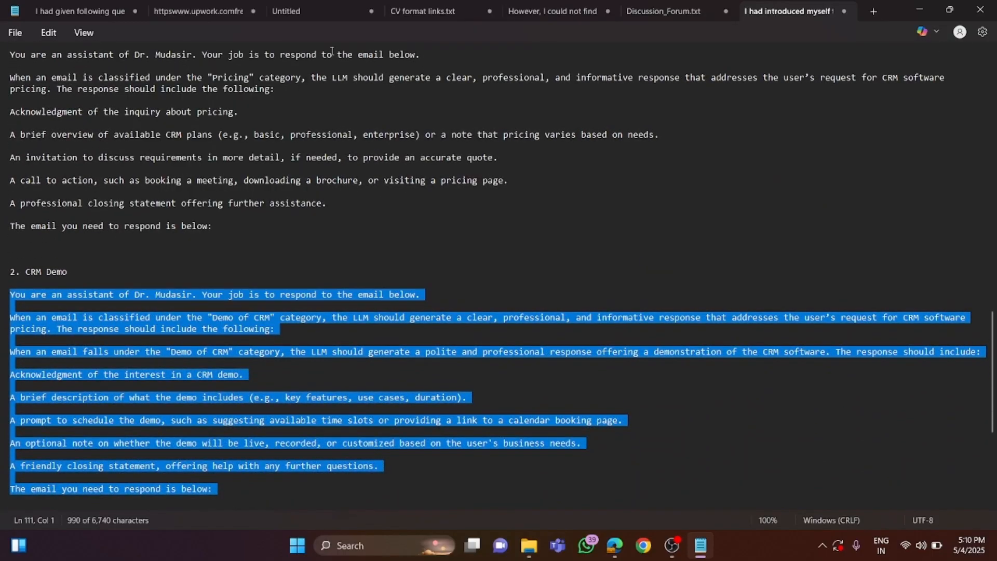
left_click(919, 9)
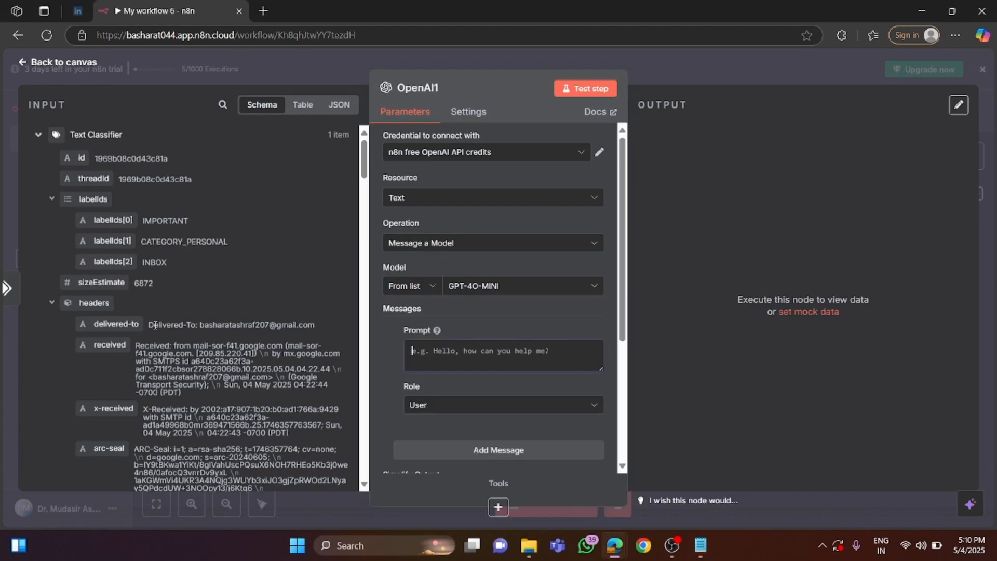
Paste the copied CRM Demo instructions into the OpenAI1 node's prompt and enlarge the prompt box to check the text.
right_click(418, 354)
left_click(455, 229)
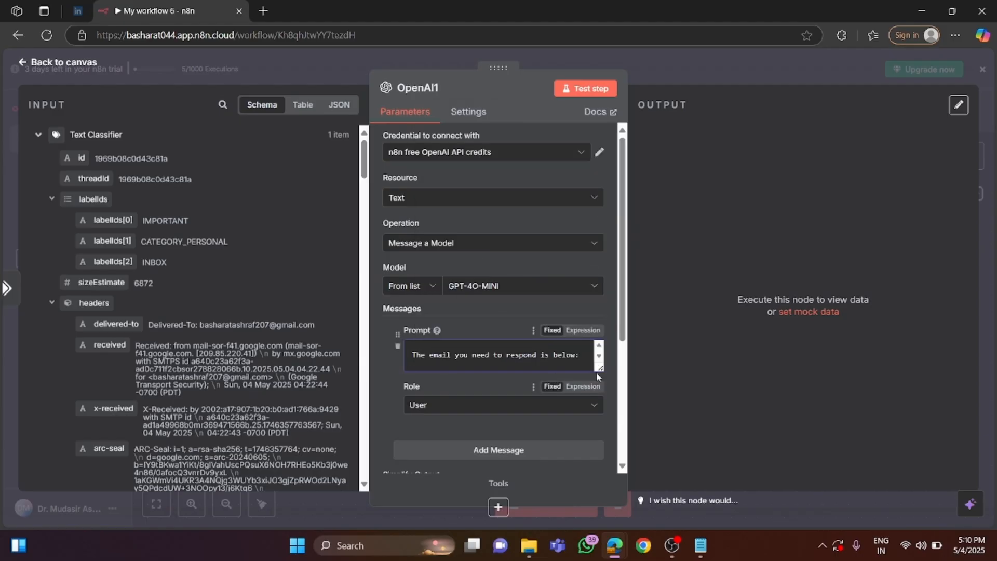
left_click_drag(597, 375, 601, 488)
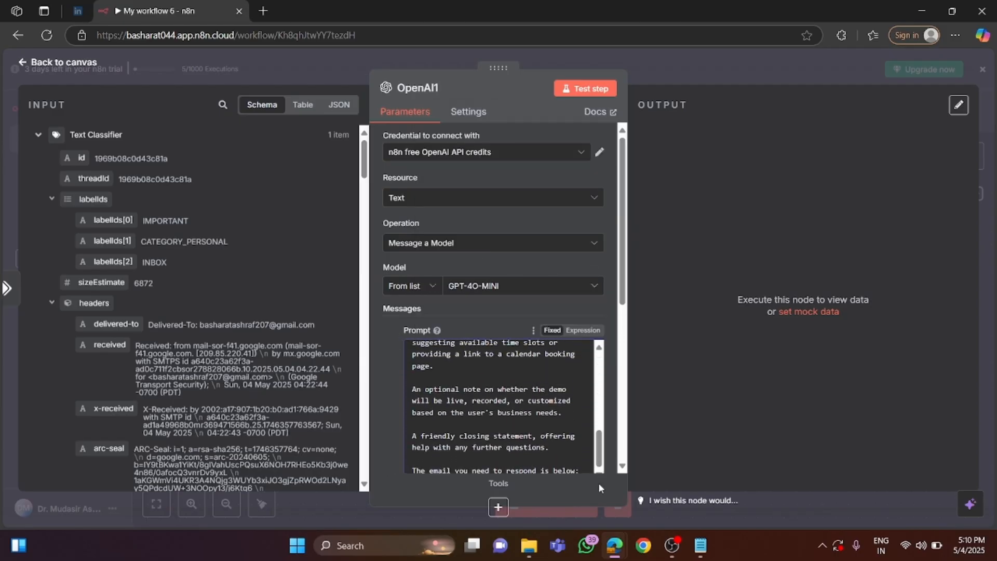
scroll(457, 402, "up", 10)
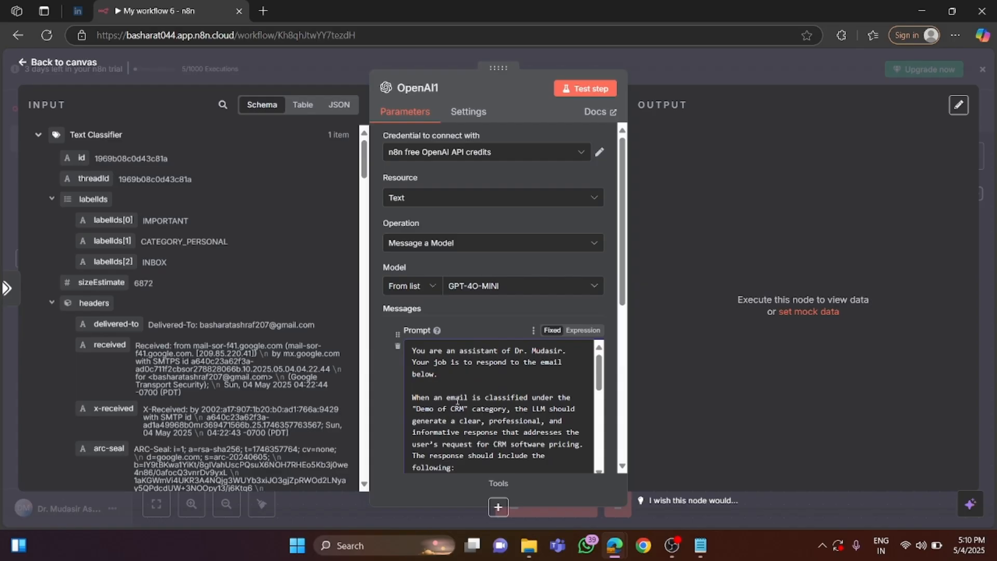
scroll(457, 400, "down", 10)
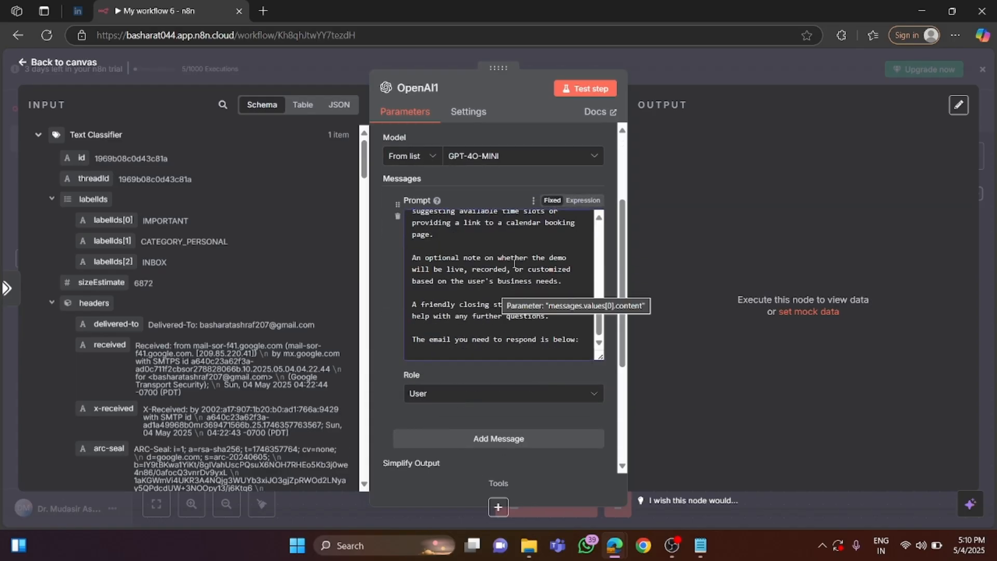
left_click_drag(478, 285, 413, 267)
scroll(489, 295, "down", 5)
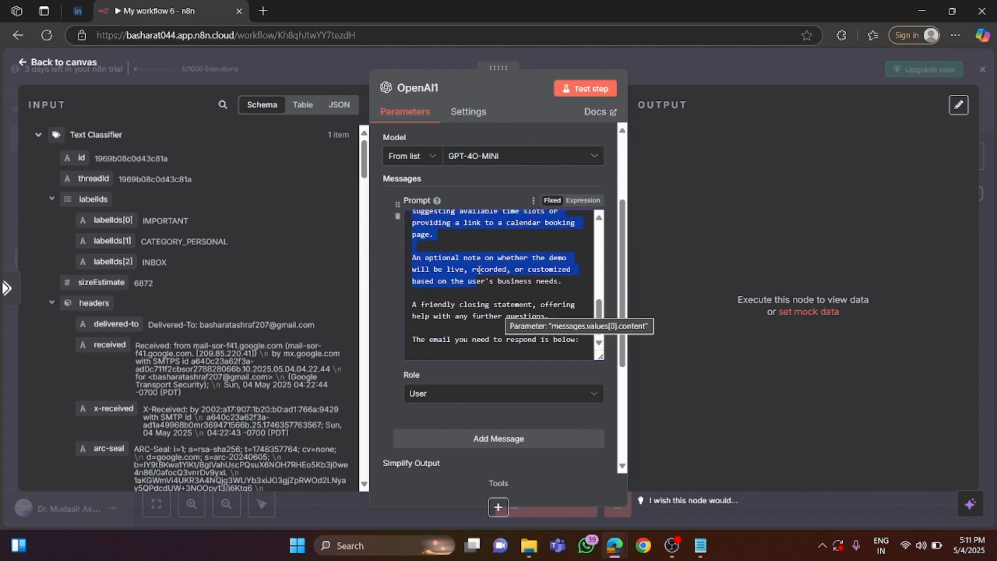
Append the incoming email's text as {{ $json.text }} below the prompt's line "The email you need to respond is below:".
left_click(586, 339)
left_click_drag(410, 340, 471, 346)
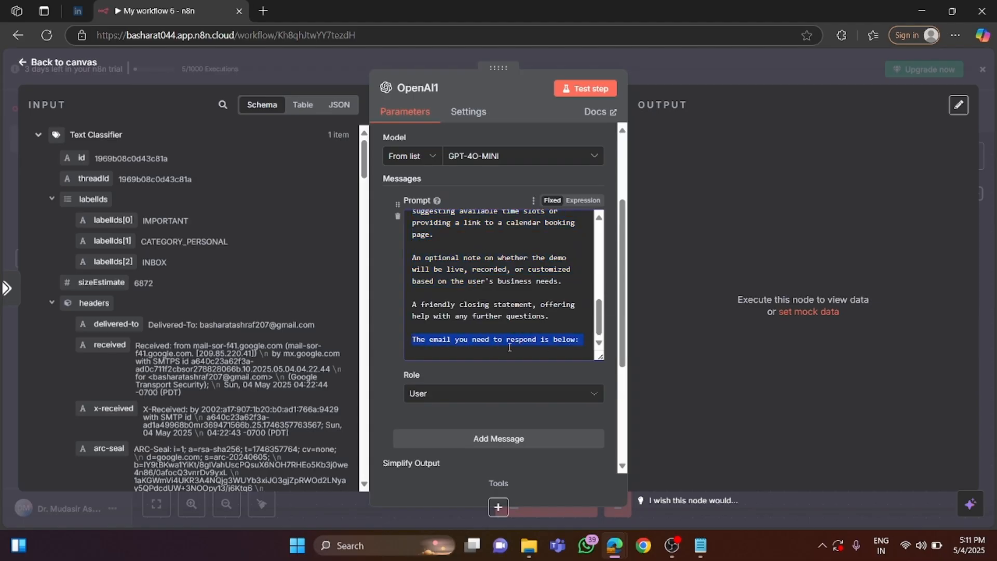
left_click(585, 346)
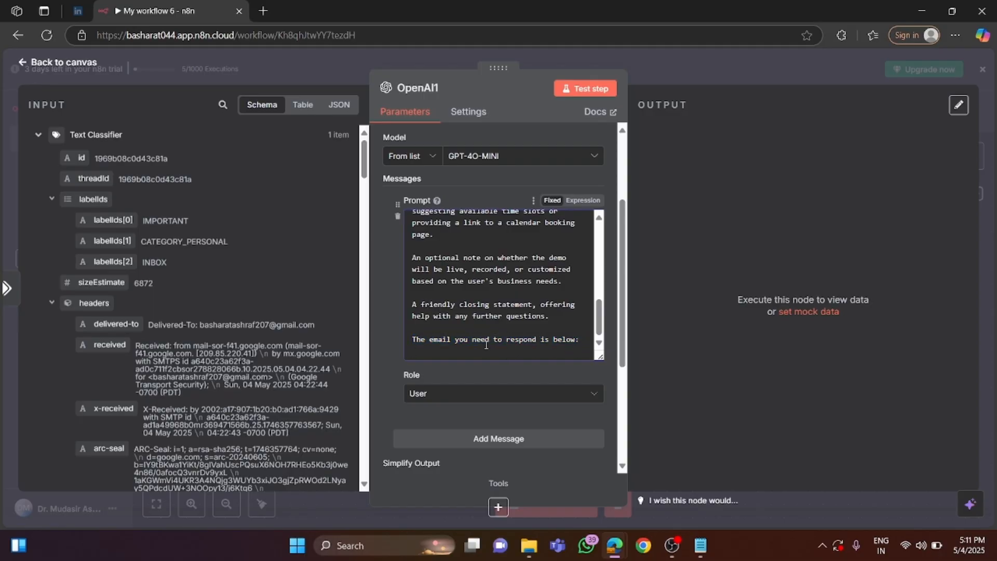
key("Return")
key("Return")
scroll(159, 343, "down", 15)
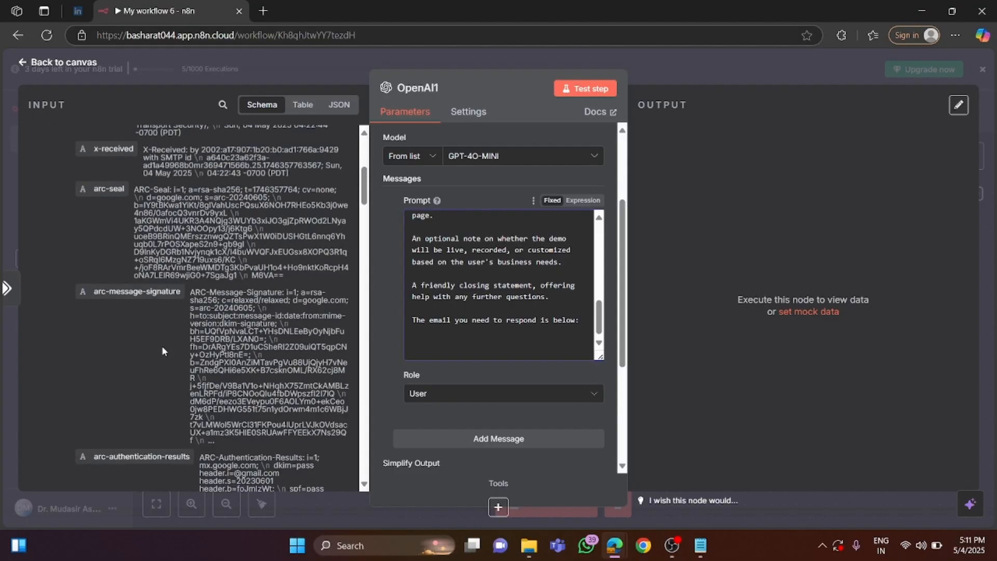
scroll(153, 347, "down", 15)
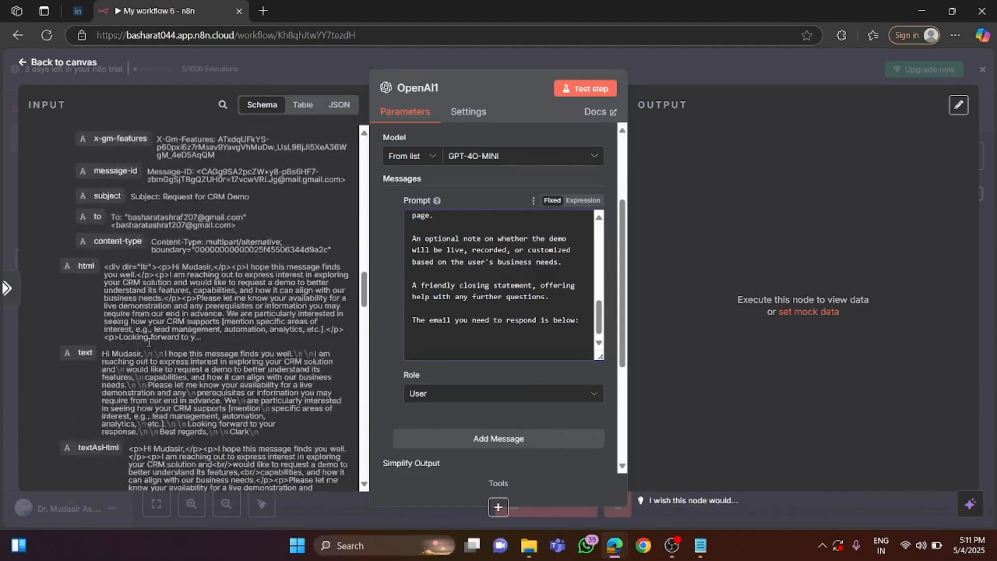
left_click_drag(73, 235, 421, 343)
left_click(525, 413)
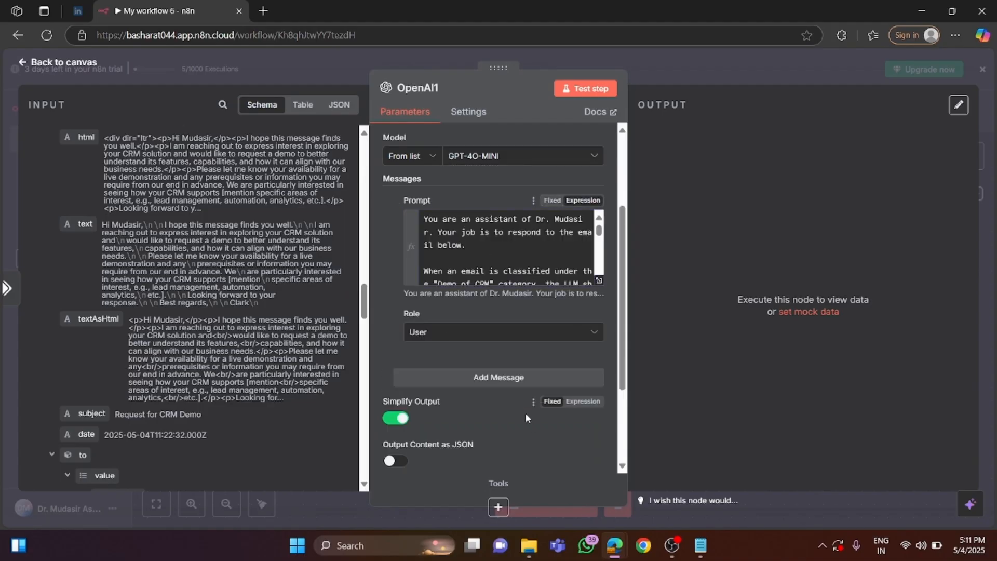
scroll(480, 261, "down", 3)
scroll(480, 261, "down", 5)
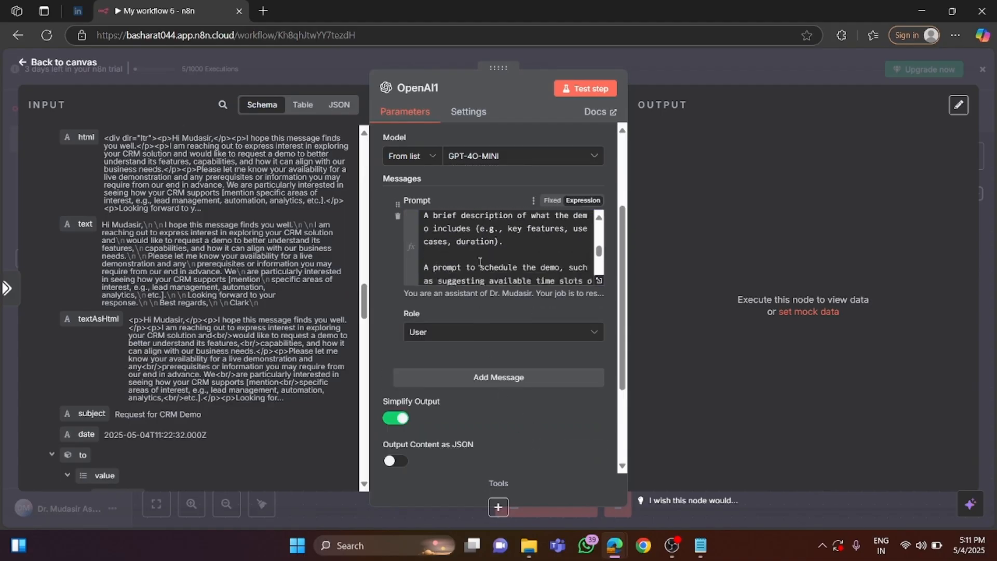
left_click(454, 256)
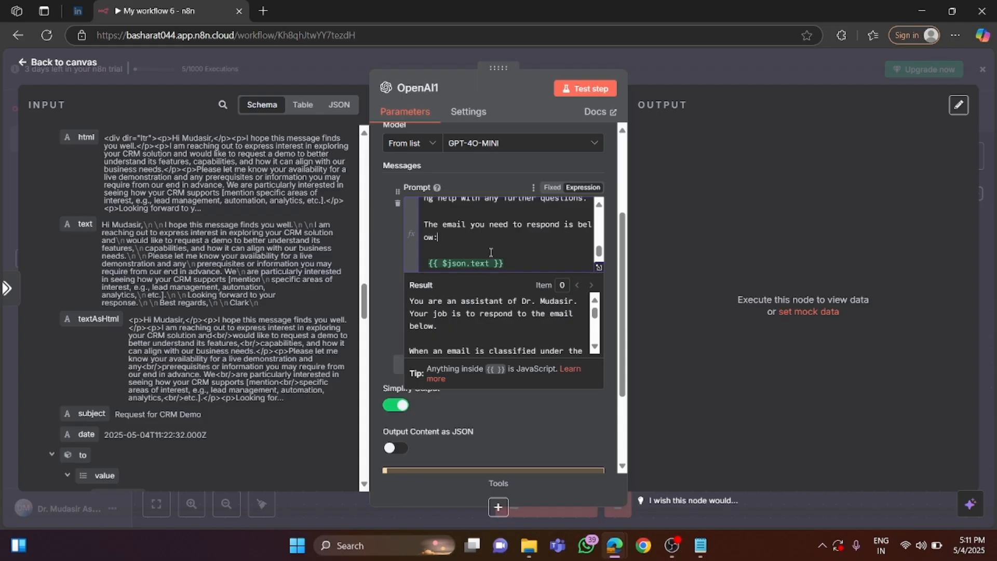
Set the role of the OpenAI1 node's prompt message to System.
left_click(528, 416)
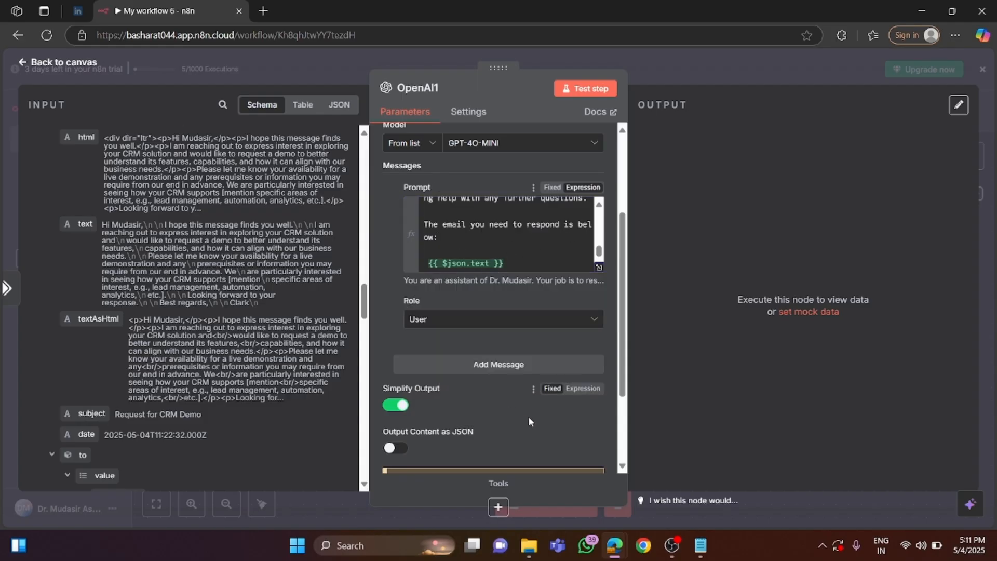
left_click(501, 321)
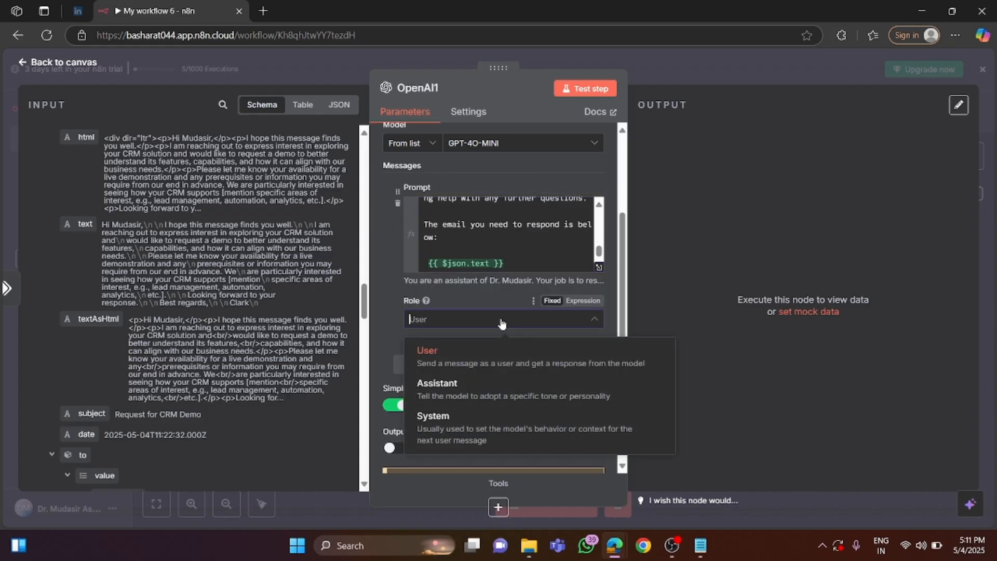
left_click(459, 428)
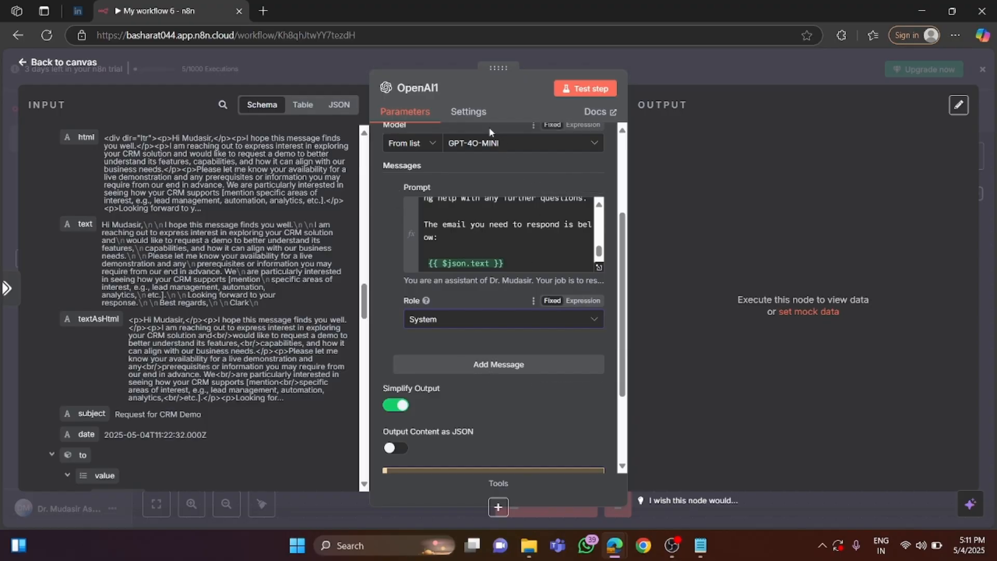
Run the OpenAI1 node on its own and read through the content of its generated reply.
left_click(590, 89)
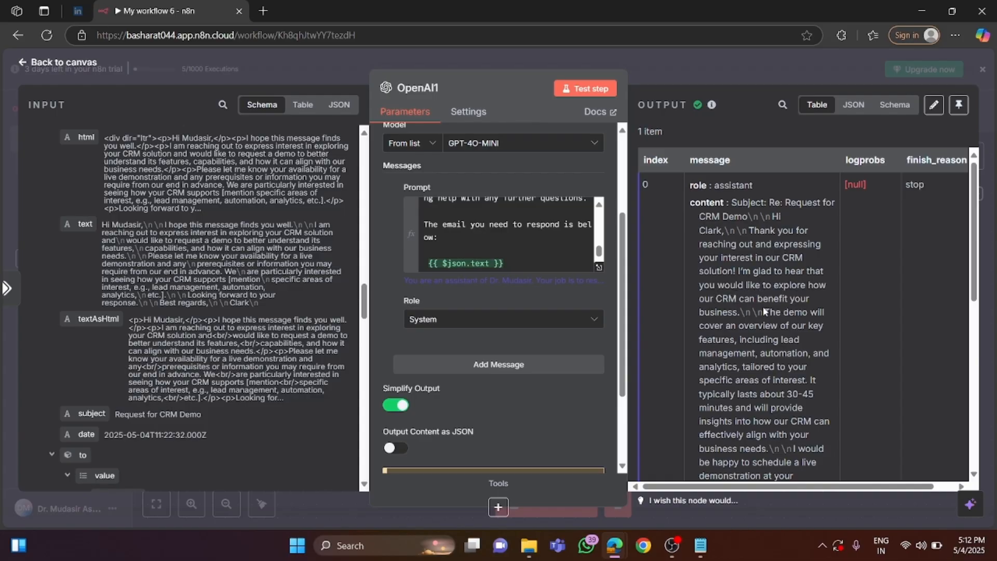
scroll(774, 321, "down", 3)
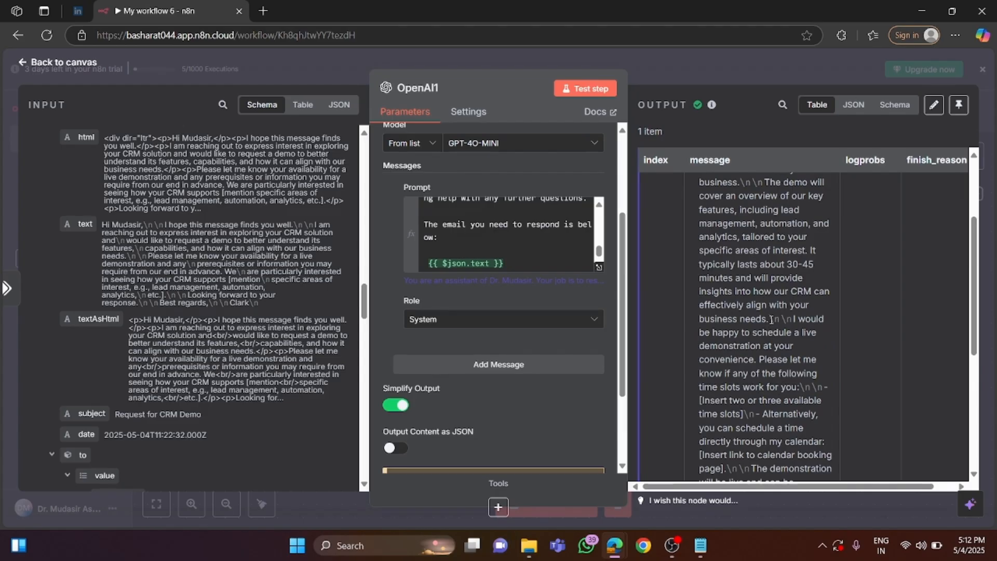
scroll(771, 320, "down", 6)
scroll(771, 320, "up", 10)
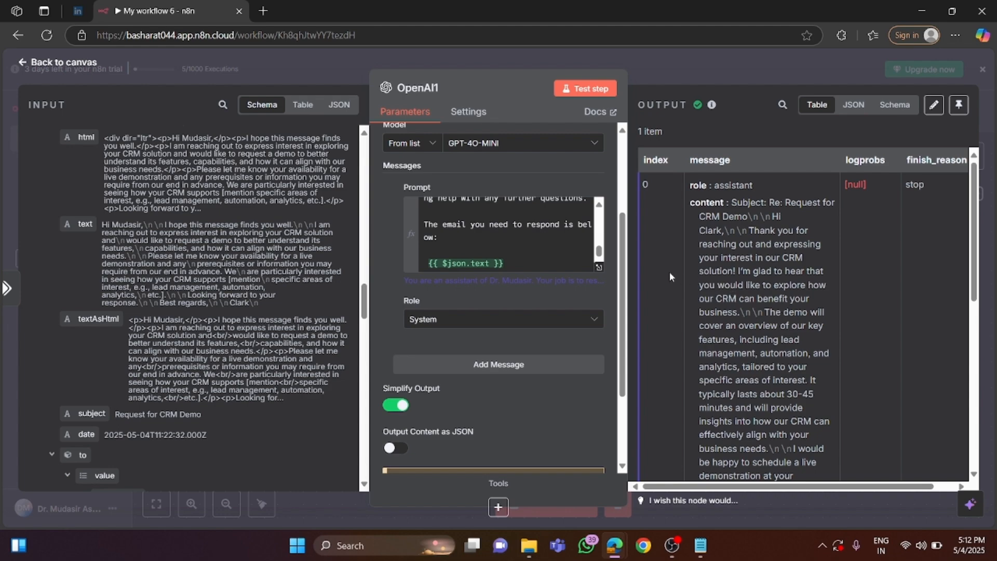
Extend the prompt's last sentence with "and I don't want the subject in the message field" before the colon, and rerun the node.
left_click(435, 239)
type("and ")
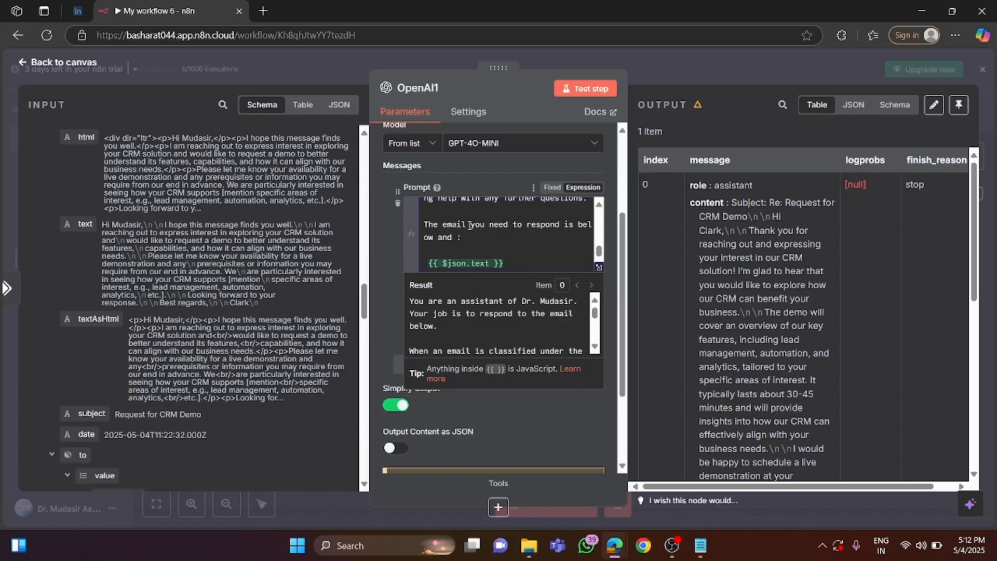
type("I don't want the sug")
type("jec")
type("t ehe m")
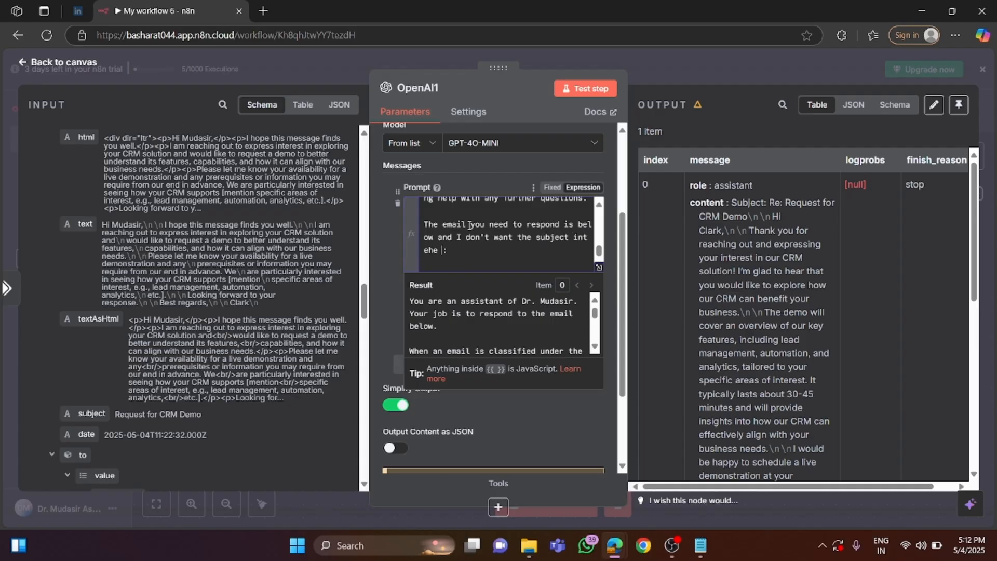
key("BackSpace")
key("BackSpace")
key("BackSpace")
key("BackSpace")
key("BackSpace")
key("BackSpace")
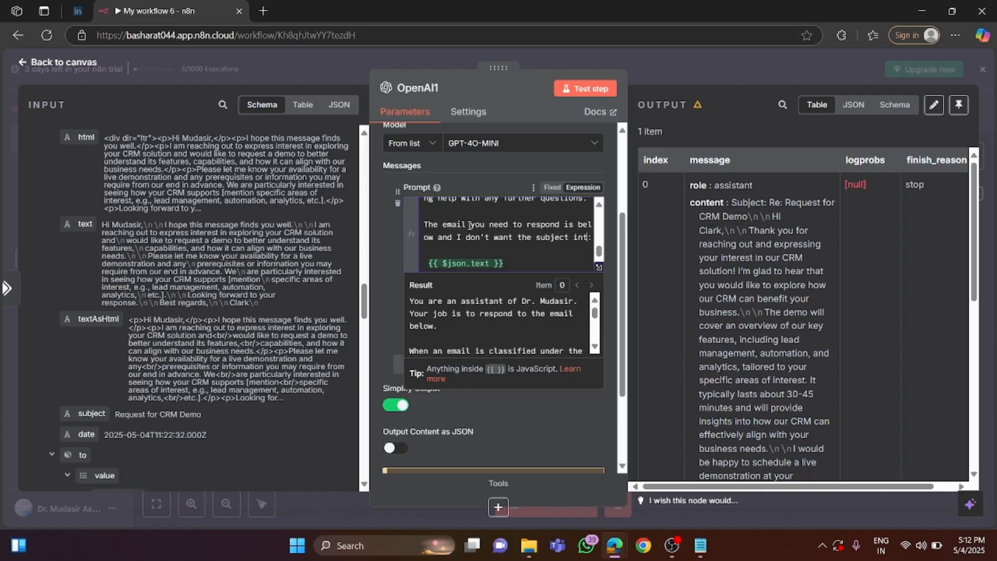
type("the me")
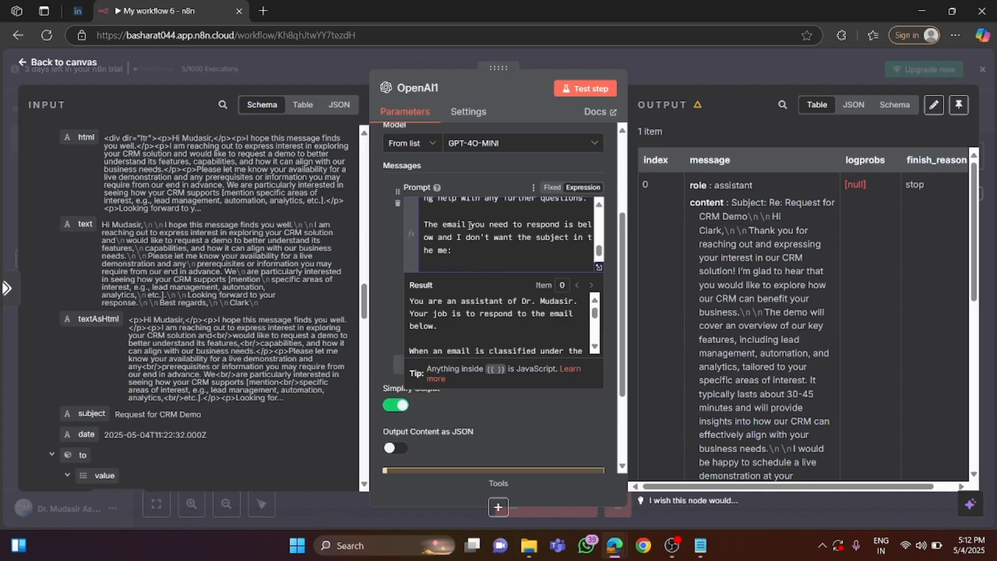
type("ssage fi")
type("l")
type("ld")
left_click(581, 91)
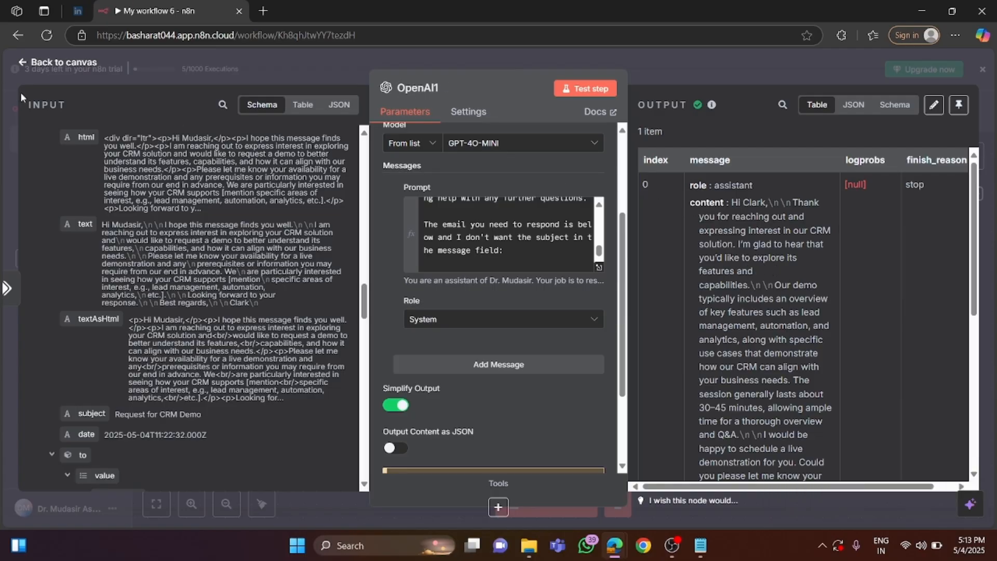
Add a Gmail node with the Create a draft action after the OpenAI1 node, keeping Gmail account 2 as its credential.
left_click(60, 68)
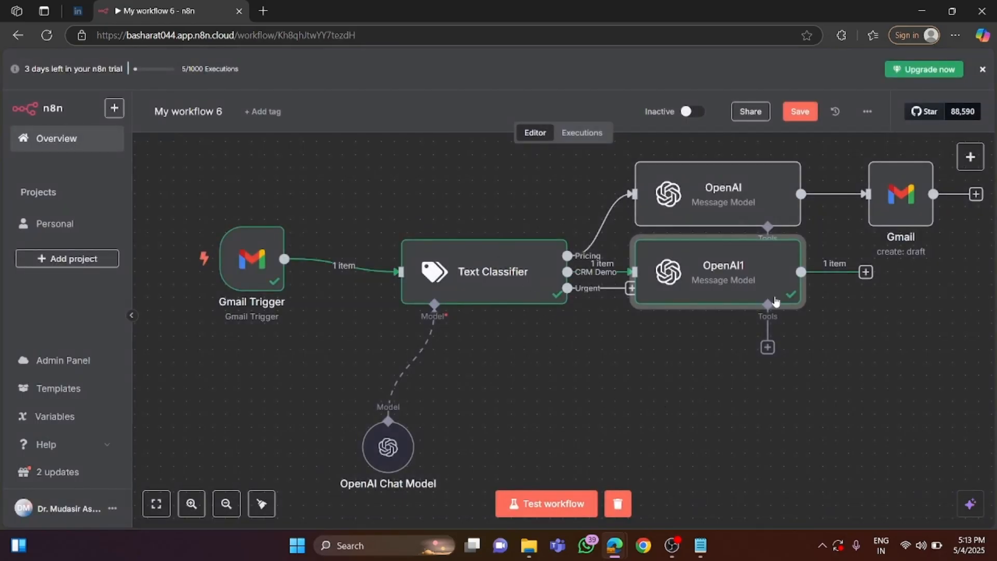
left_click(866, 272)
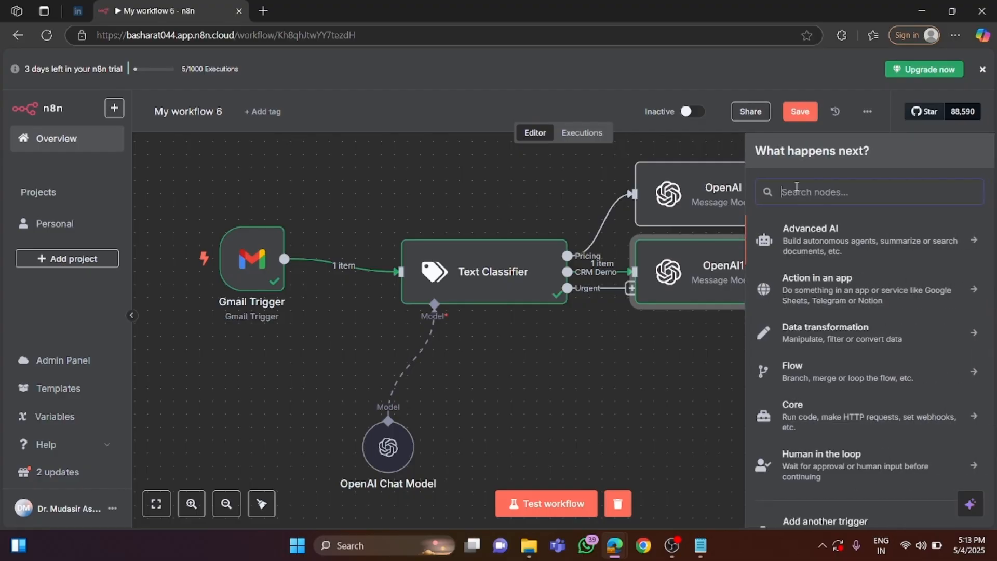
type("gmail")
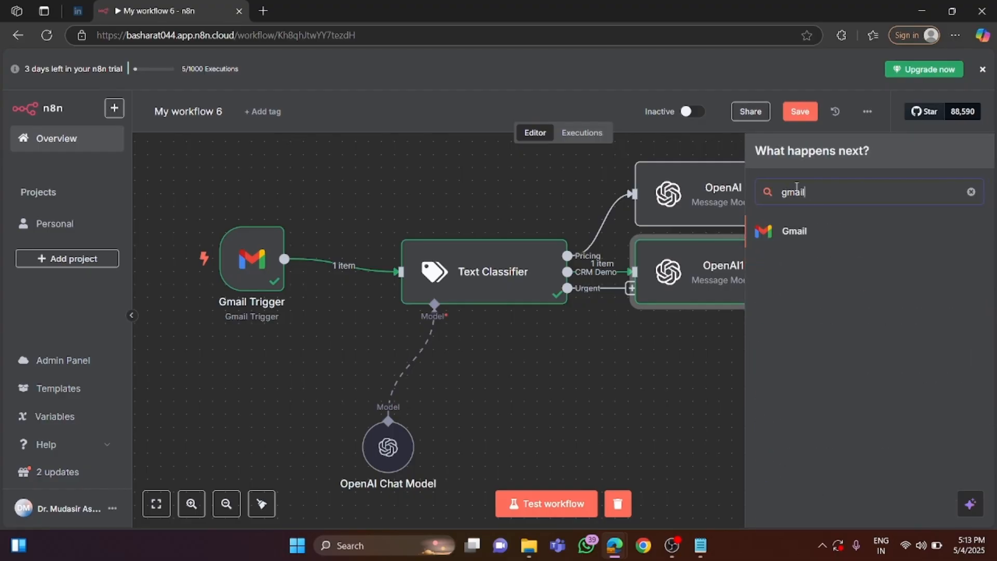
left_click(803, 233)
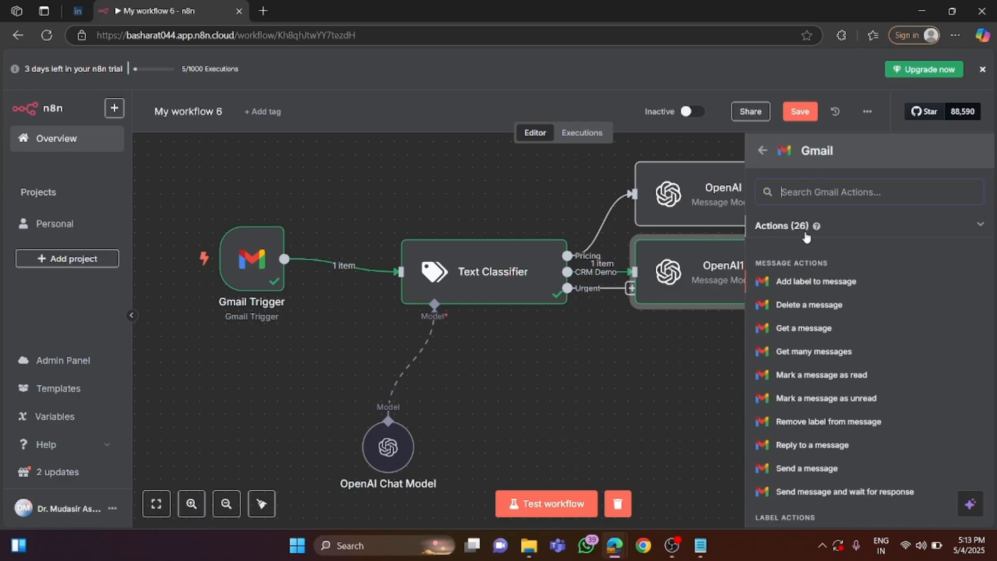
scroll(819, 397, "down", 3)
scroll(819, 389, "down", 1)
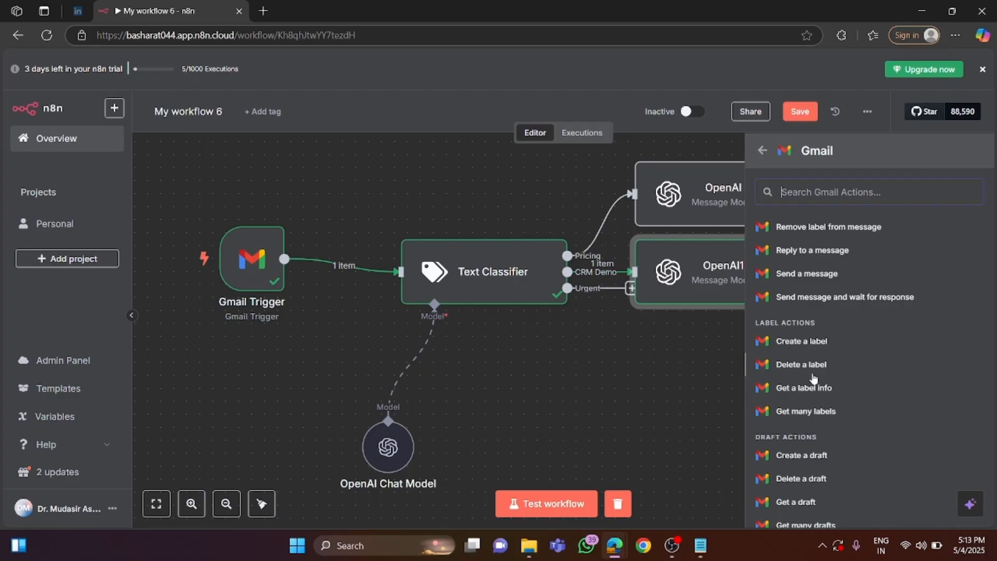
left_click(808, 457)
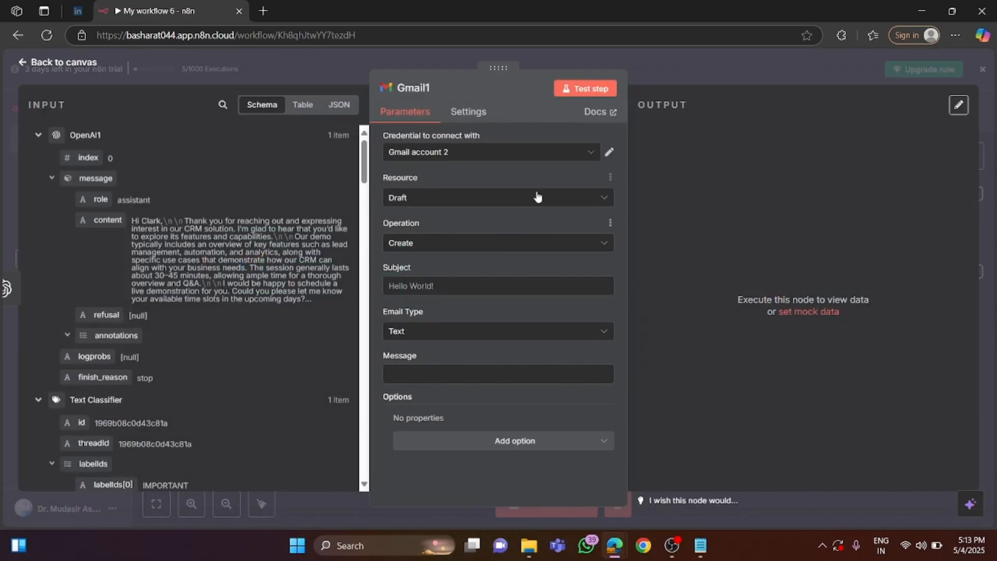
left_click(540, 158)
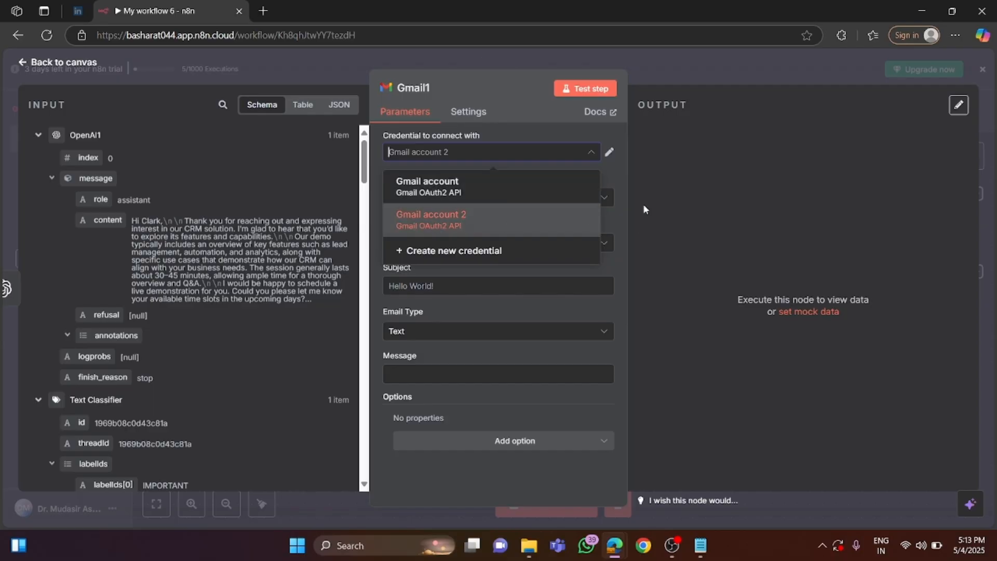
left_click(610, 179)
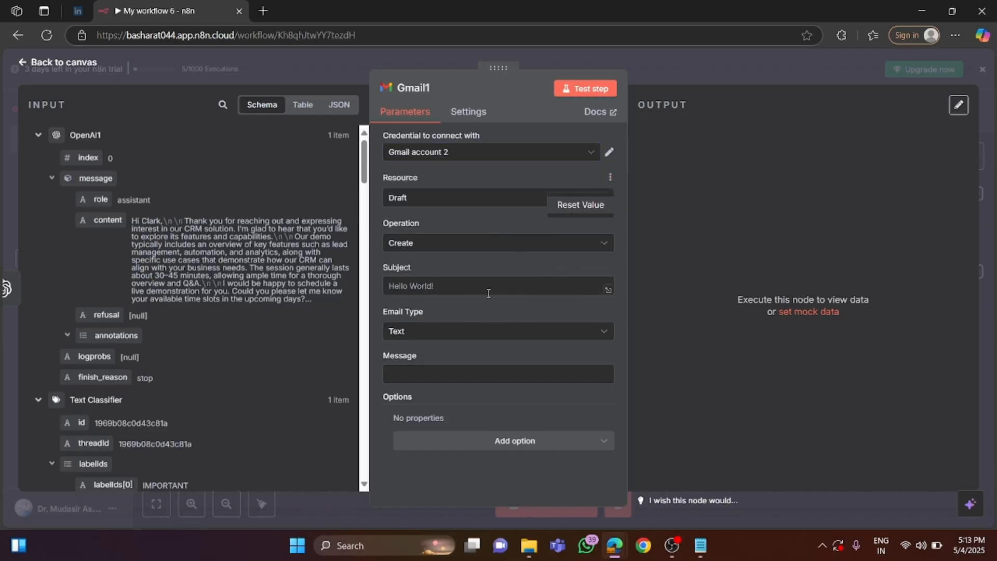
Map the OpenAI1 reply's content into the draft's message as {{ $json.message.content }}.
left_click(418, 286)
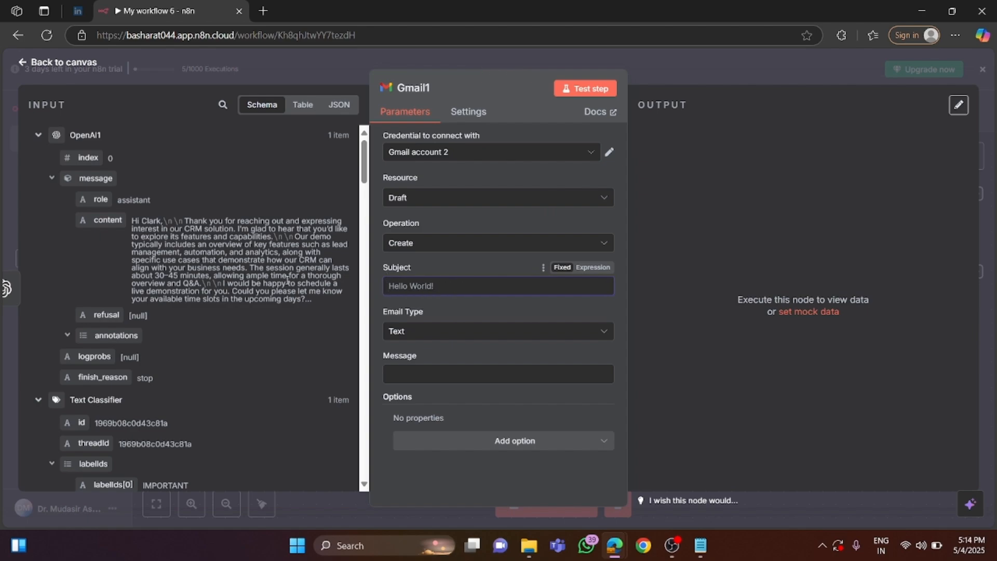
left_click(418, 373)
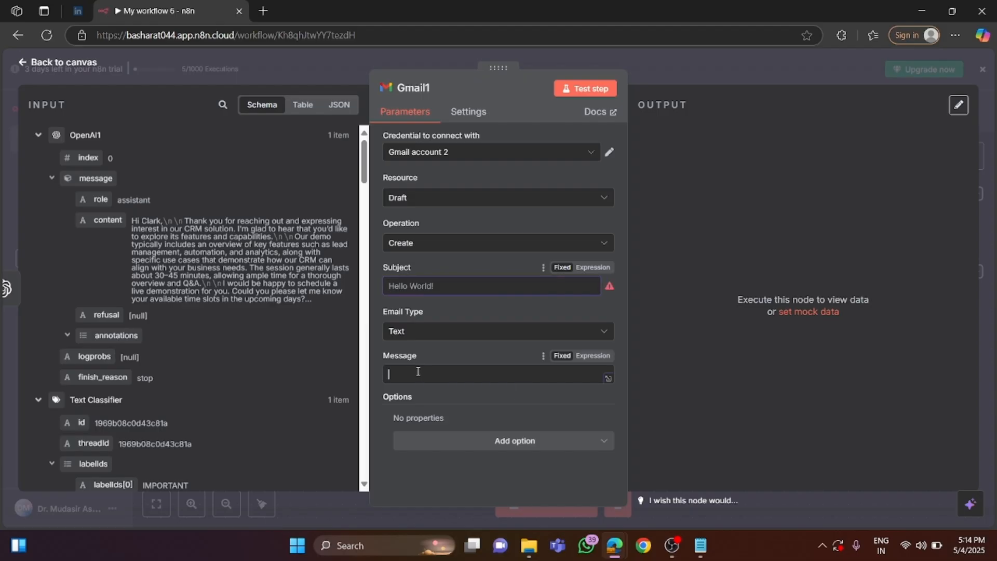
left_click_drag(104, 222, 450, 385)
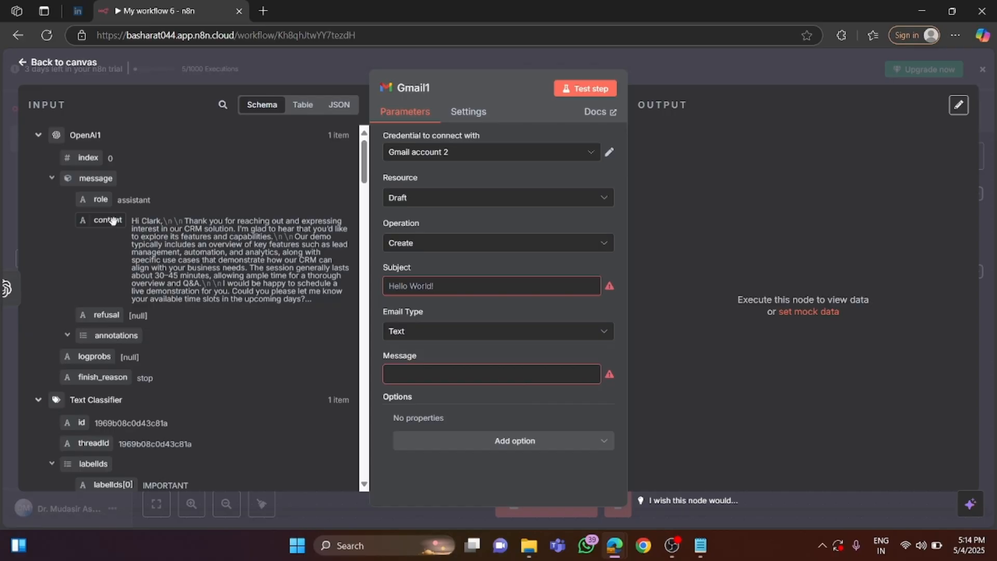
left_click_drag(110, 220, 396, 371)
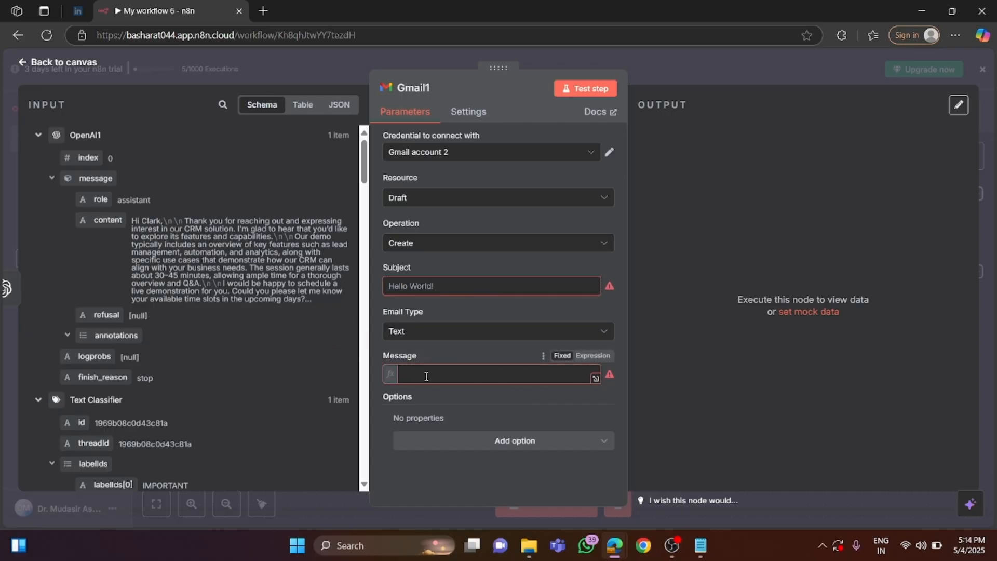
left_click(451, 358)
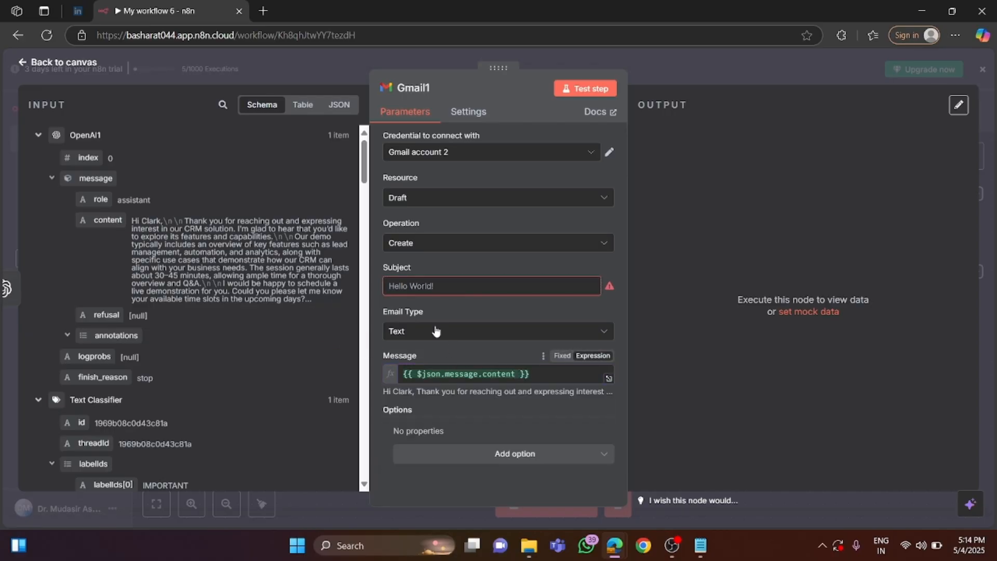
scroll(252, 288, "down", 2)
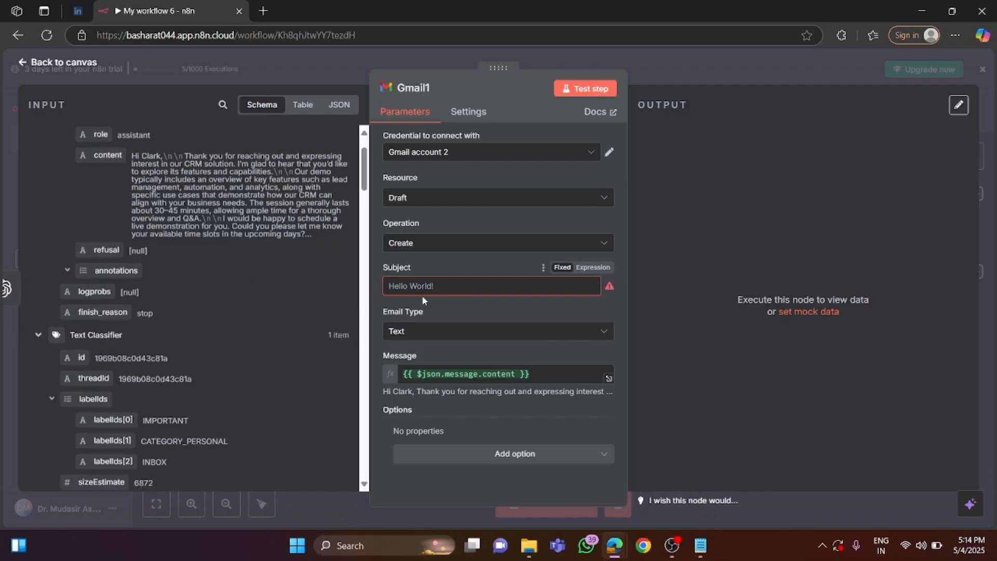
scroll(231, 323, "down", 5)
scroll(229, 328, "down", 10)
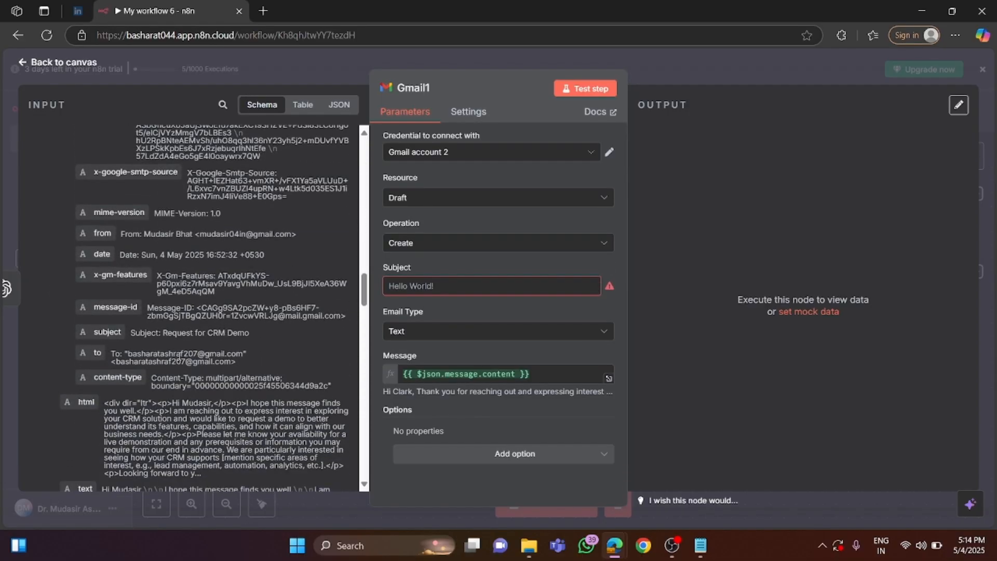
left_click_drag(107, 332, 413, 289)
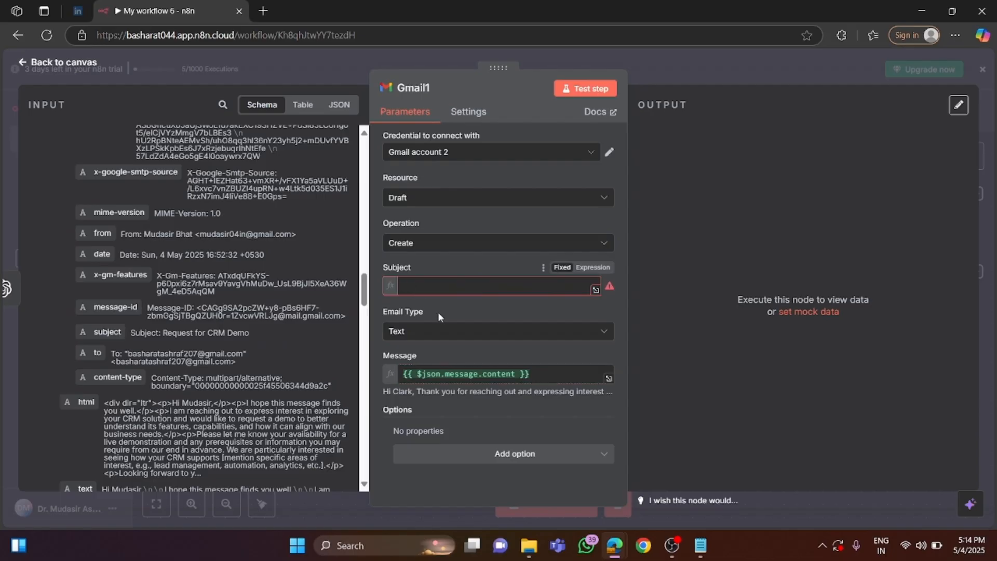
left_click(492, 445)
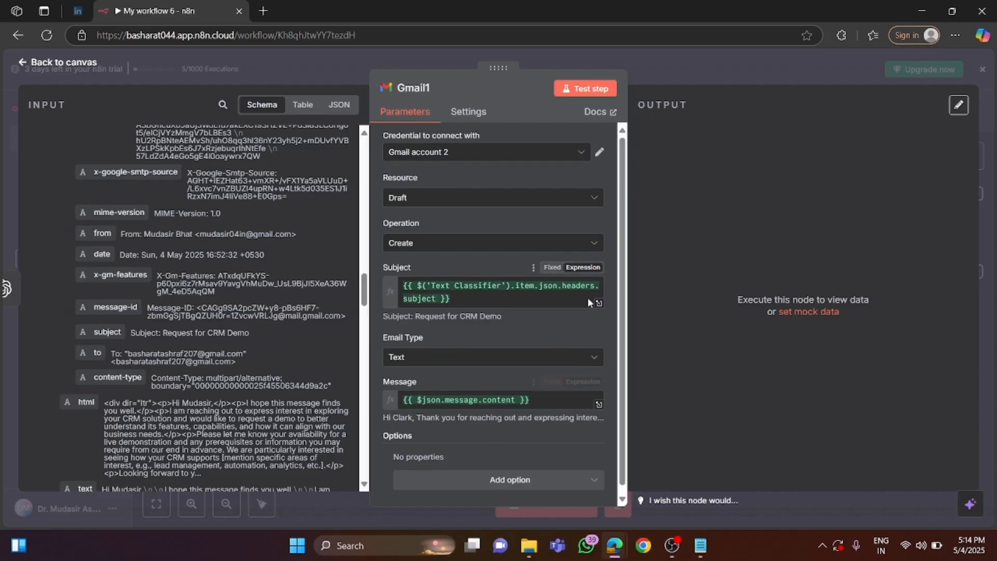
Run the Gmail1 node on its own, and open the CRM demo reply among the Gmail drafts.
left_click(591, 91)
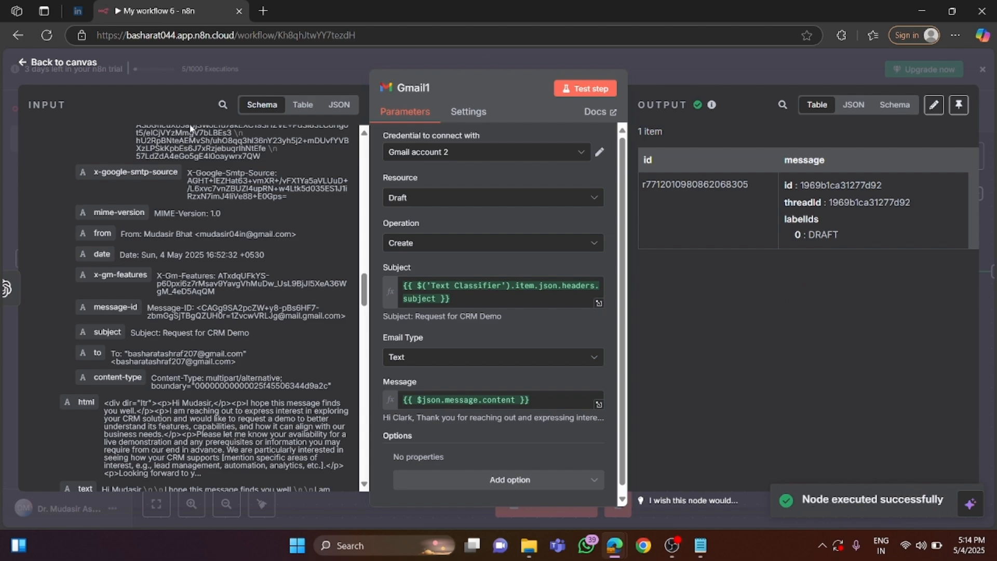
left_click(77, 72)
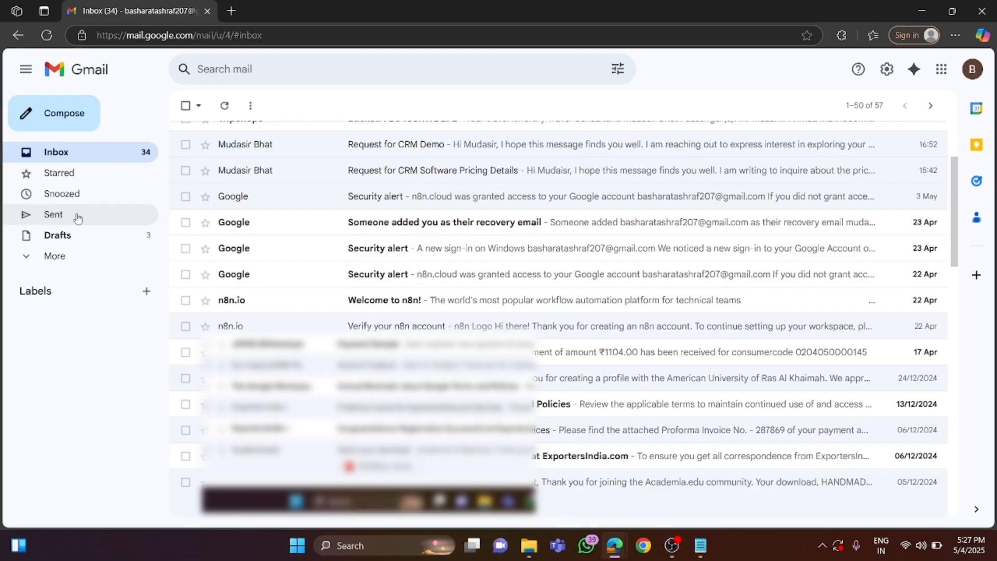
left_click(72, 241)
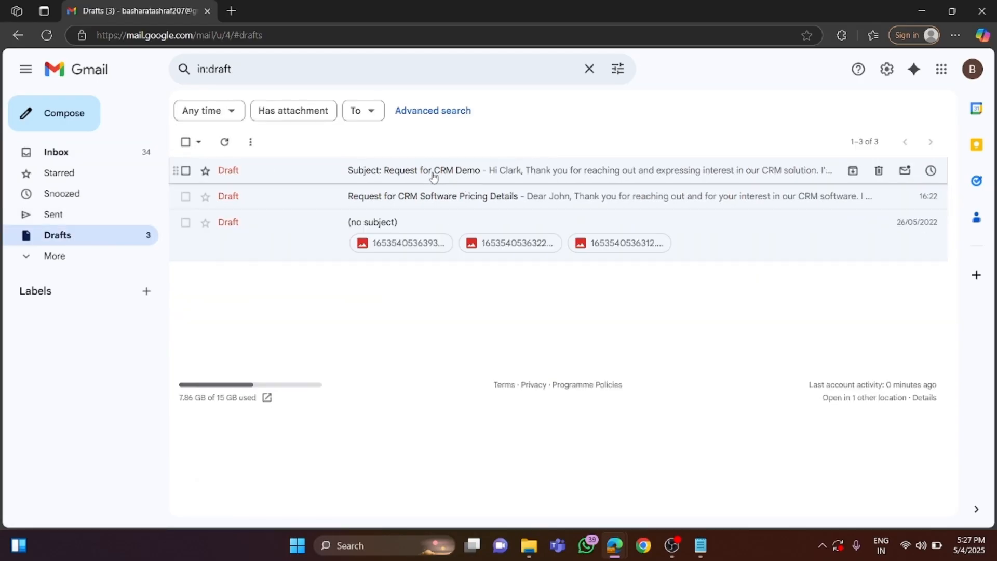
left_click(432, 176)
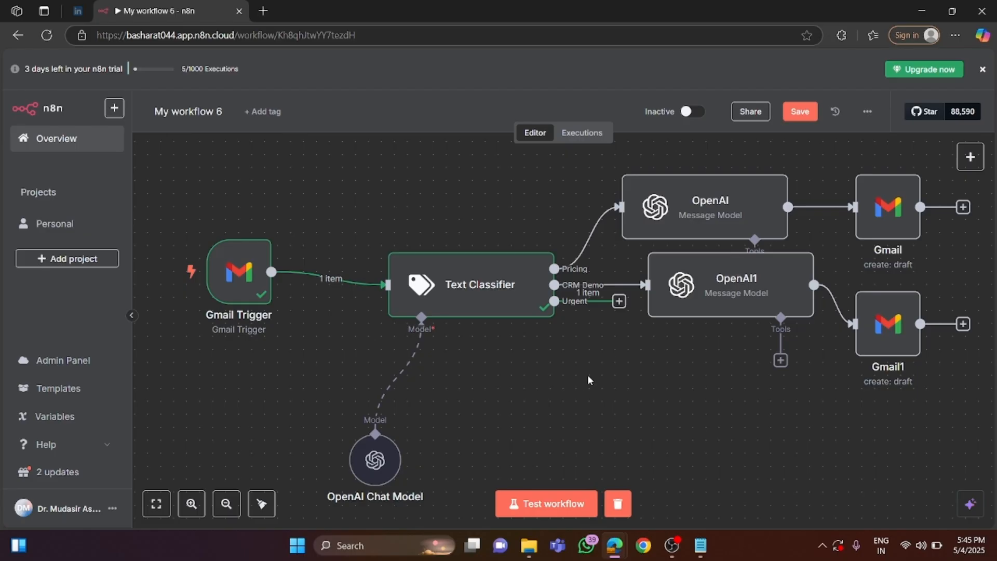
Add an OpenAI node with the Message a model action to the Text Classifier's Urgent output.
left_click(619, 301)
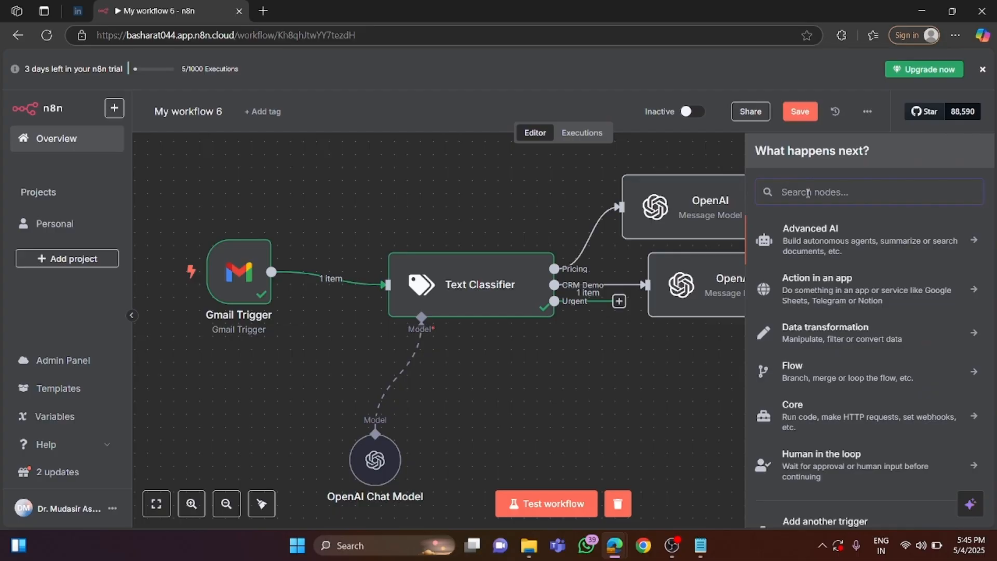
type("open")
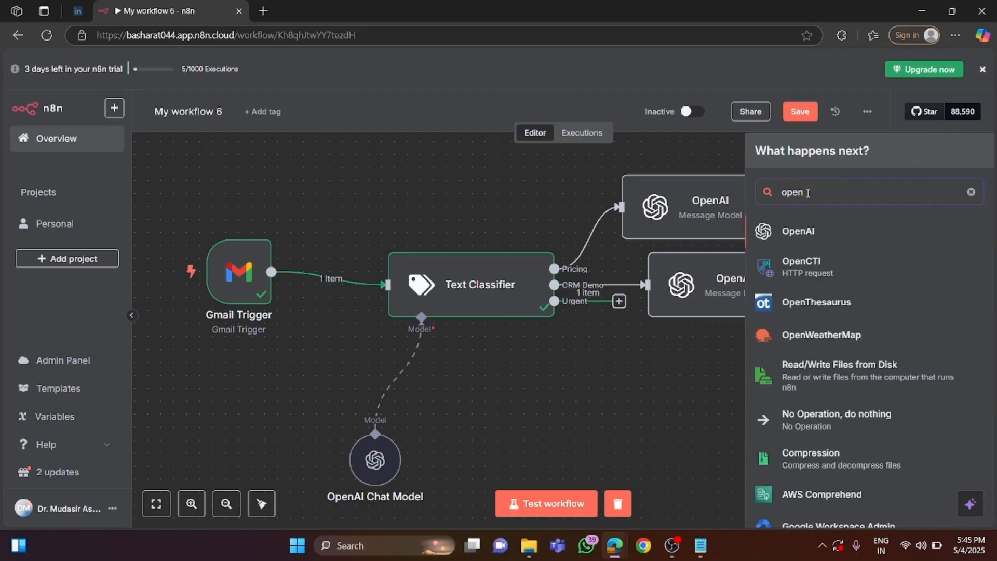
left_click(814, 230)
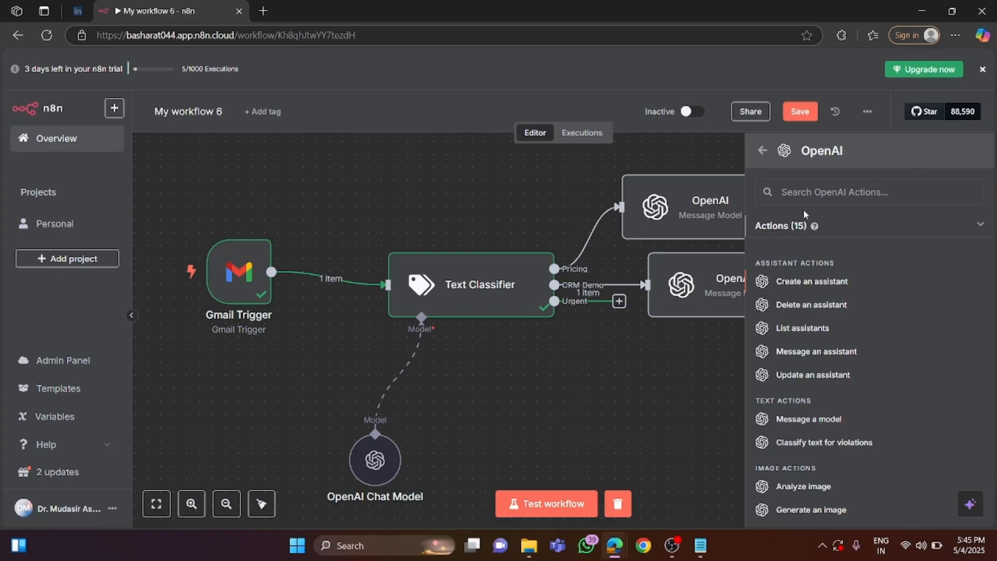
type("me")
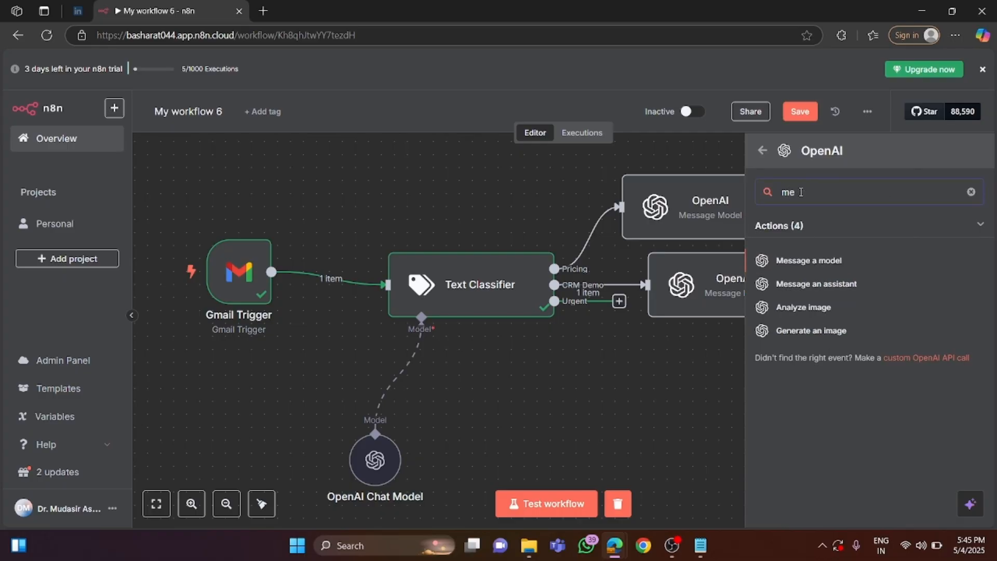
left_click(819, 260)
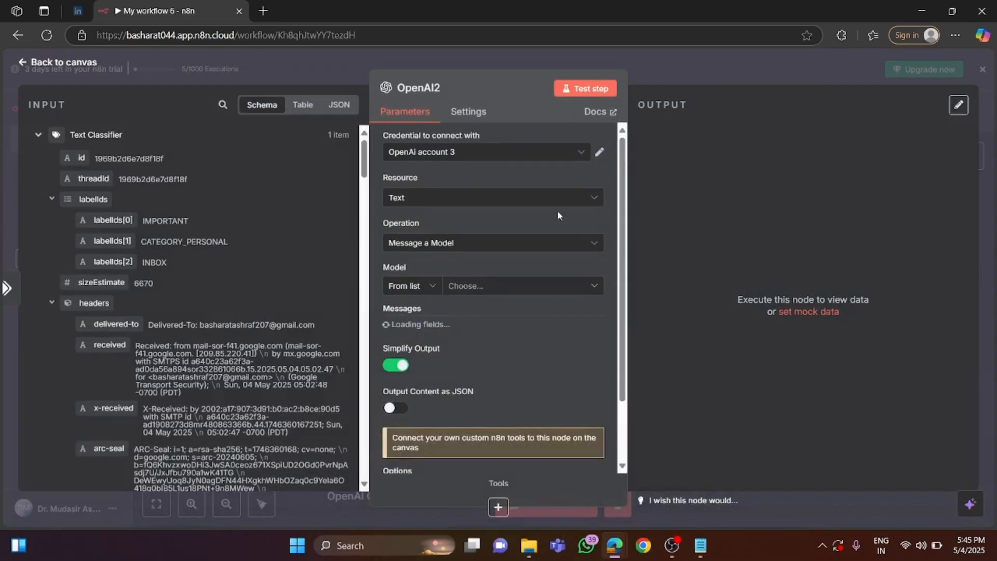
Set the OpenAI2 node's credential to n8n free OpenAI API credits and its model to GPT-4O-MINI.
left_click(491, 153)
left_click(483, 184)
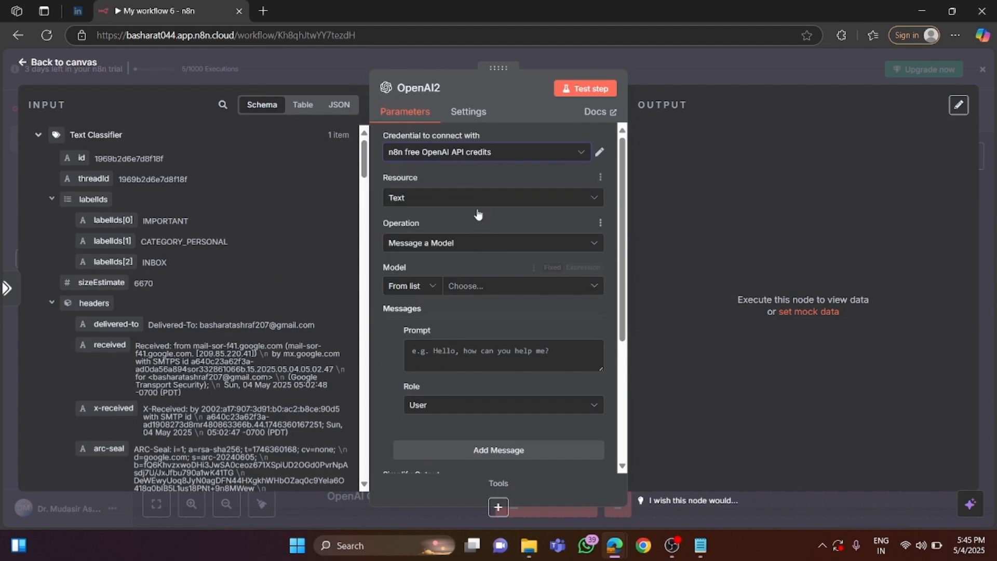
left_click(486, 290)
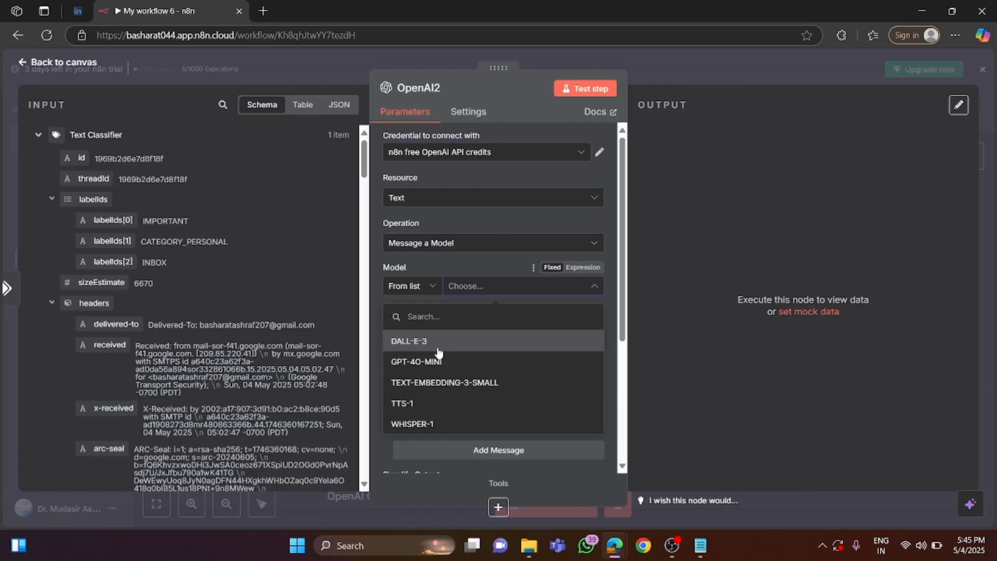
left_click(436, 363)
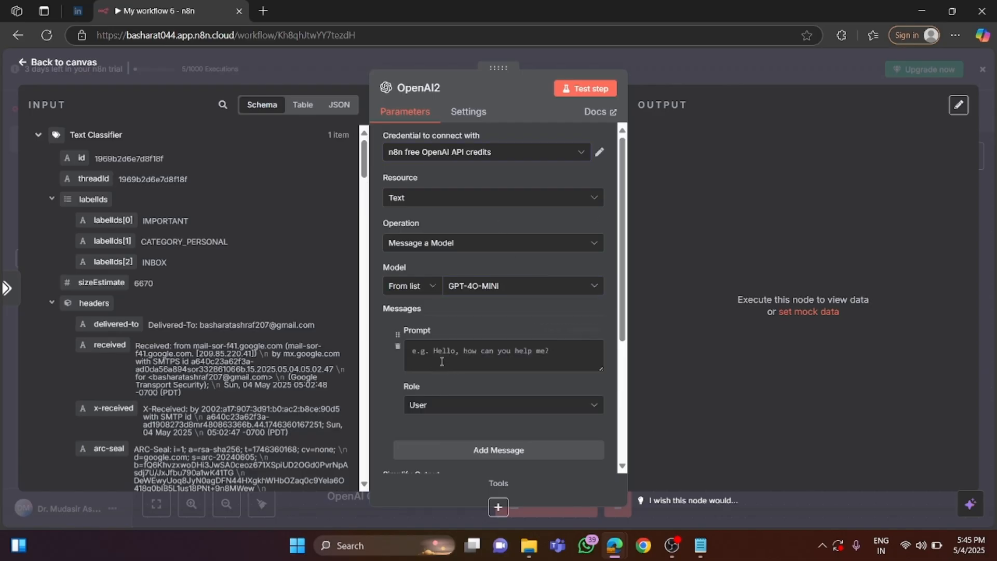
Copy the selected Urgent description from the Notepad notes and paste it as the OpenAI2 node's prompt.
left_click(436, 356)
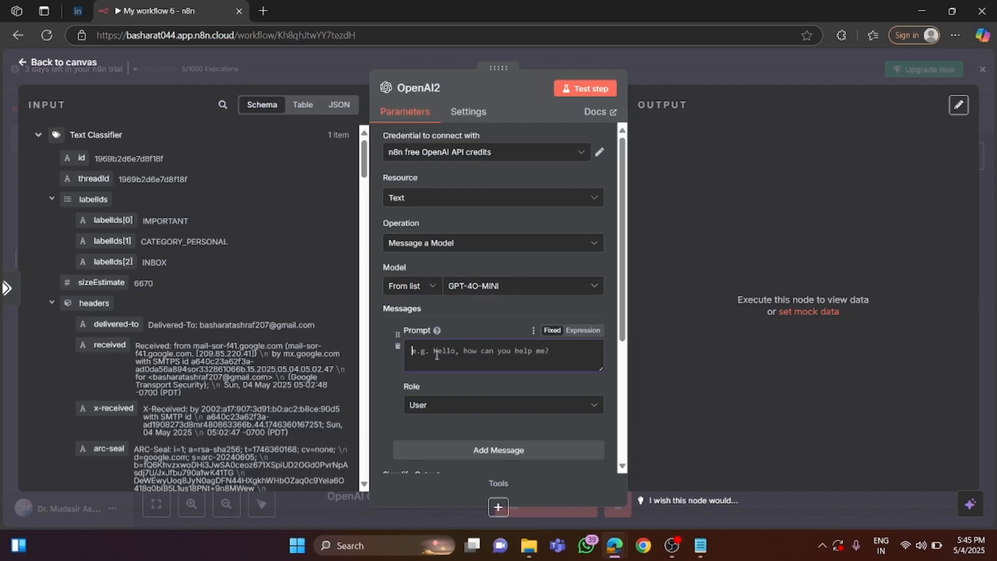
left_click(701, 550)
right_click(51, 300)
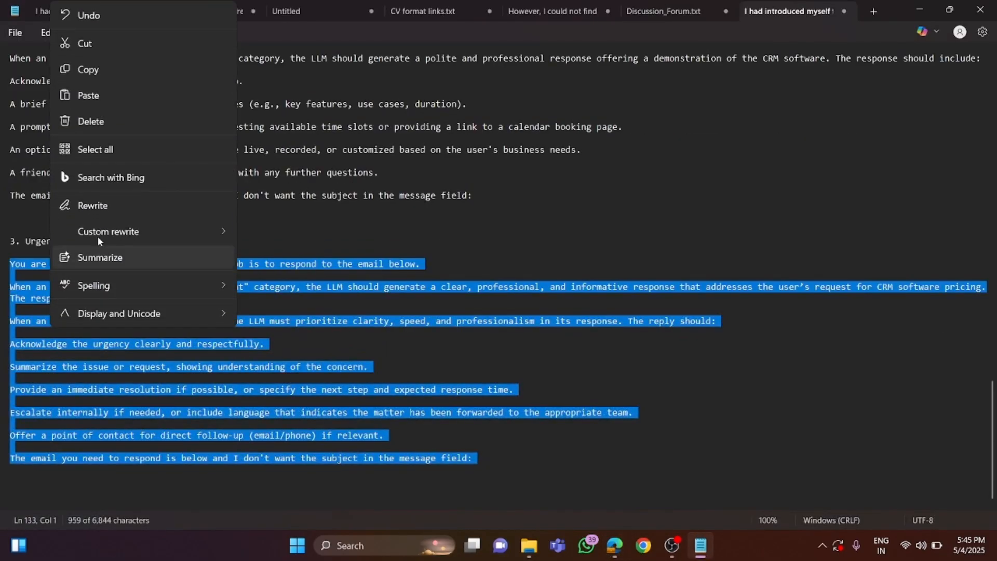
left_click(98, 69)
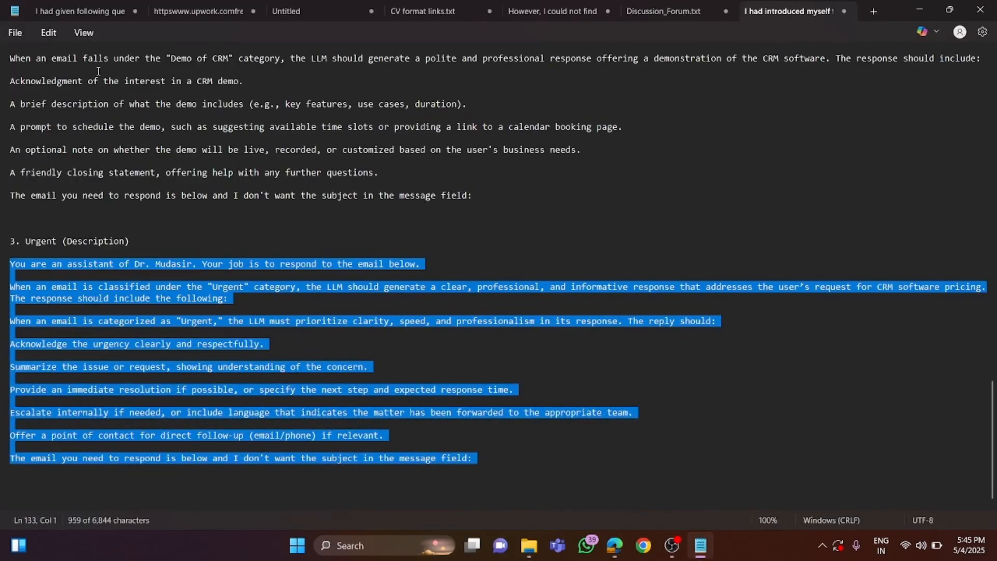
left_click(920, 10)
right_click(441, 347)
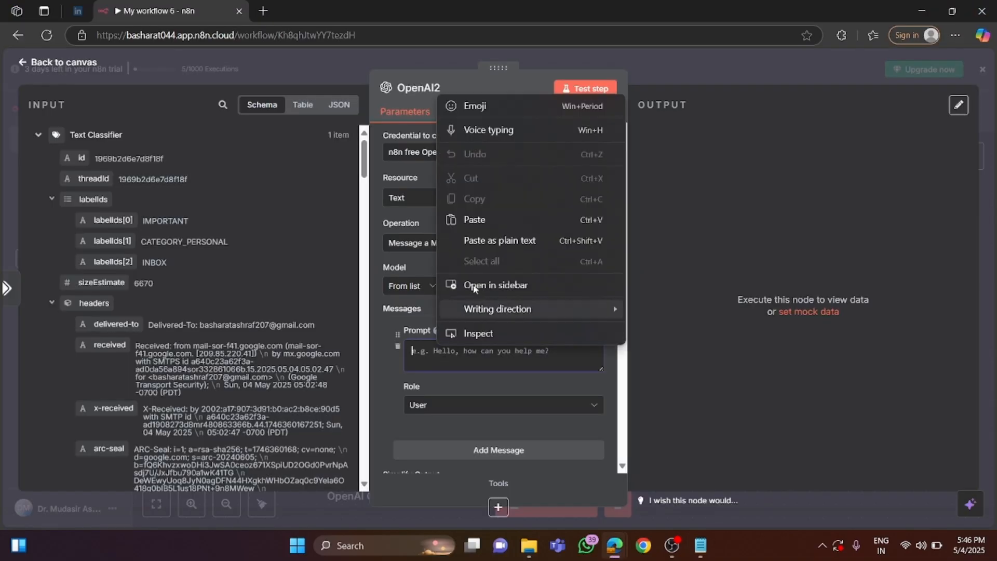
left_click(491, 217)
Insert the Text Classifier's text field at the end of the OpenAI2 prompt, separated from the instructions by blank lines.
scroll(134, 353, "down", 15)
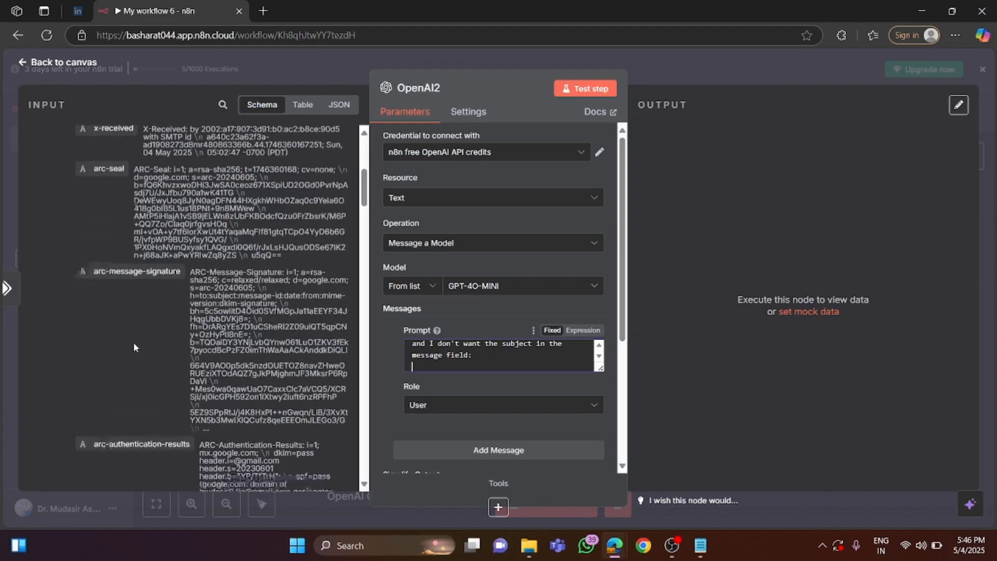
scroll(131, 343, "up", 5)
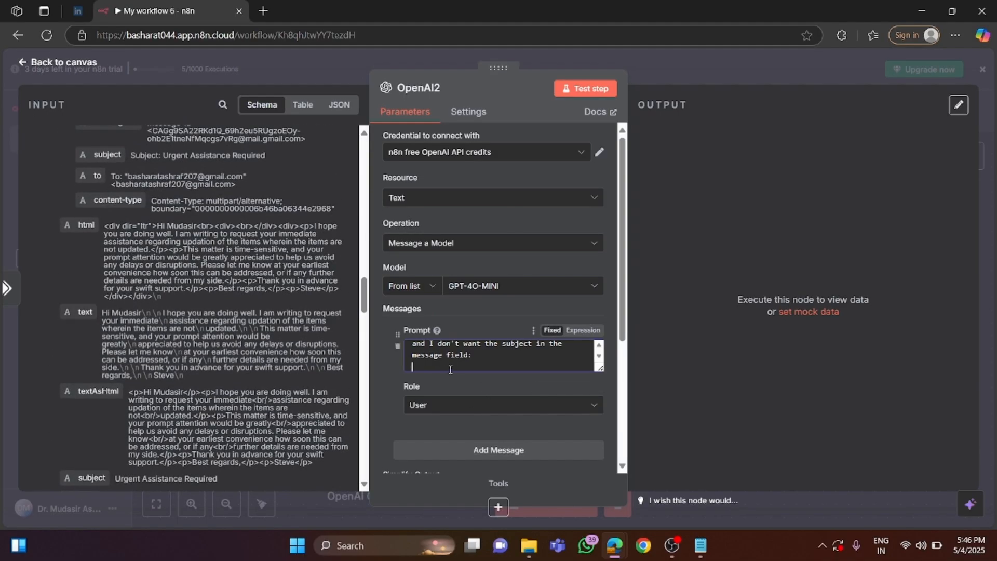
left_click(490, 359)
key("Return")
key("Return")
key("Return")
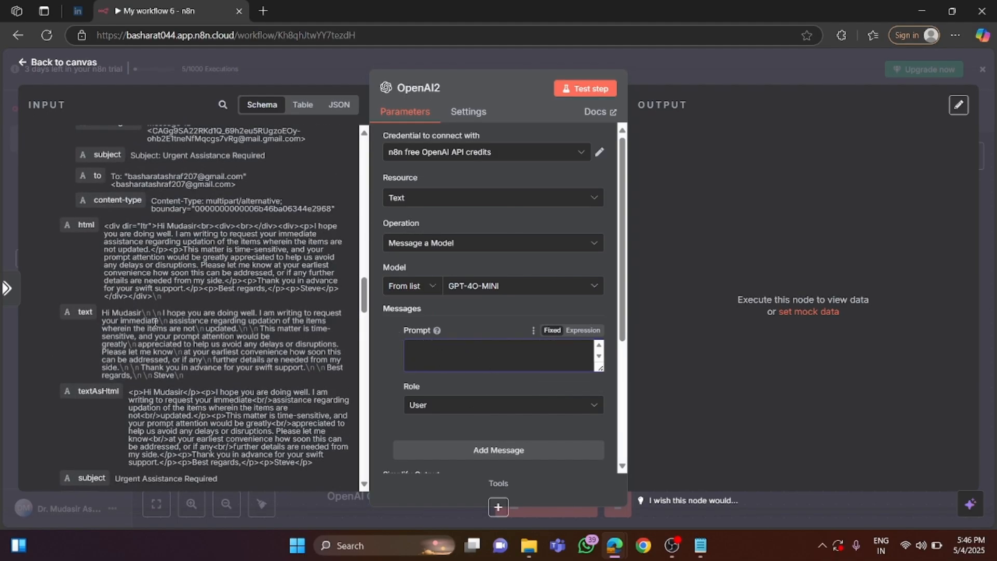
left_click_drag(83, 312, 411, 352)
scroll(466, 380, "down", 5)
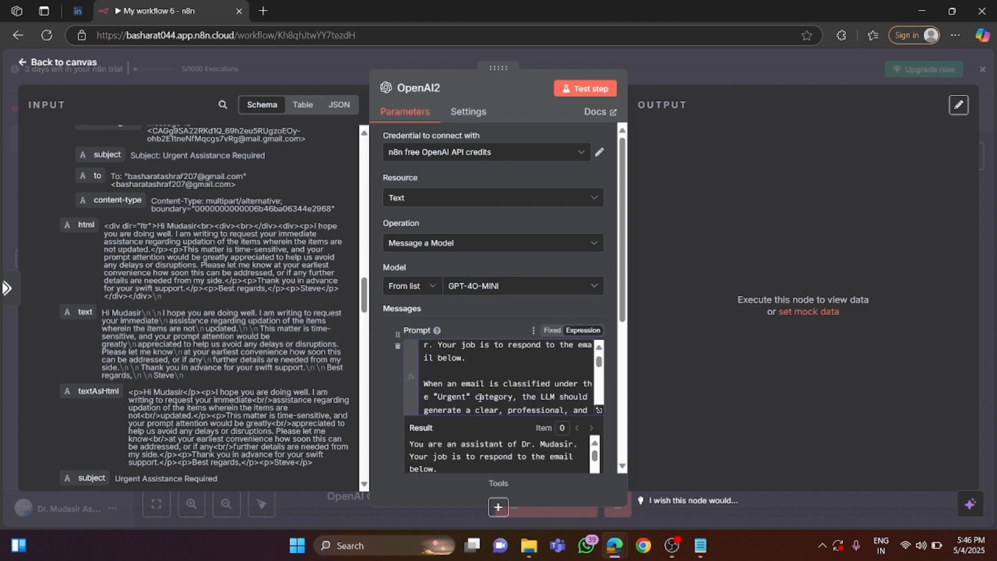
scroll(519, 408, "down", 5)
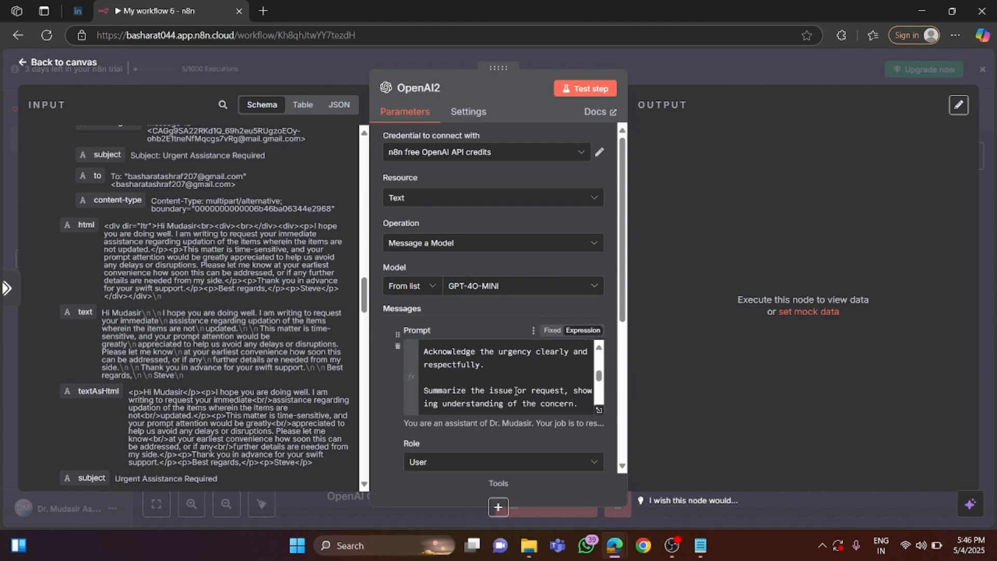
left_click(452, 378)
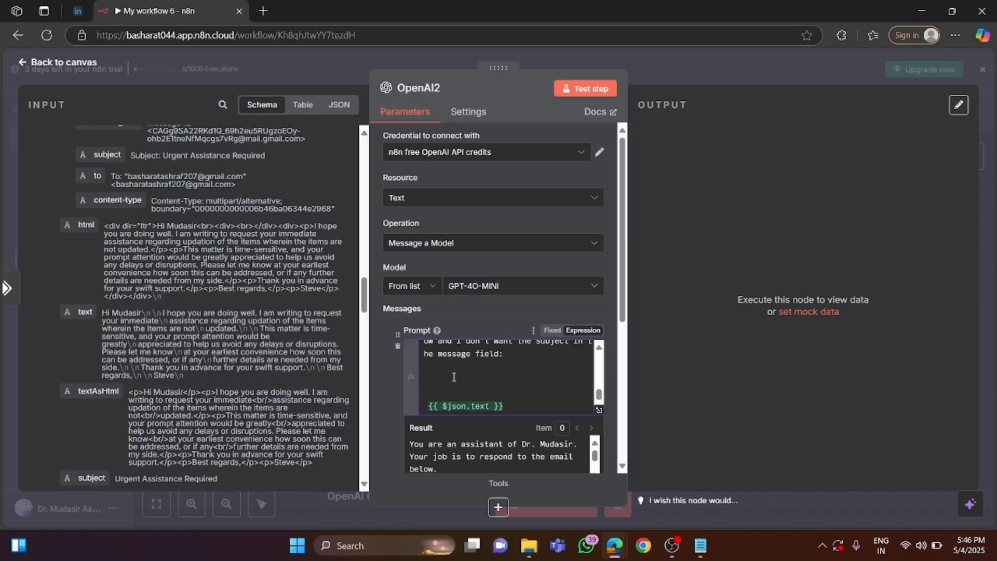
Set the OpenAI2 message role to System, and run the node on its own to review the generated reply.
scroll(454, 377, "down", 5)
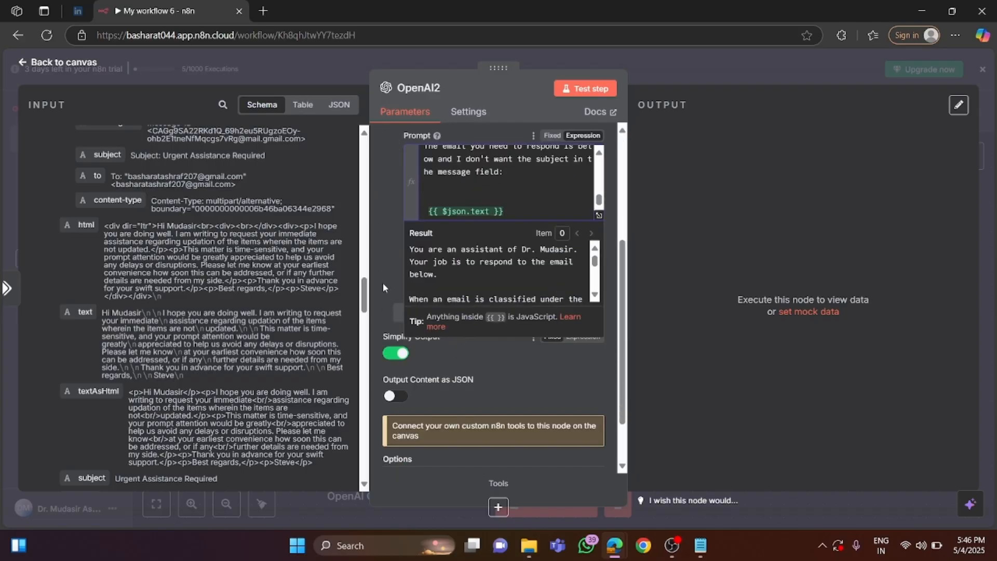
left_click(382, 288)
left_click(482, 267)
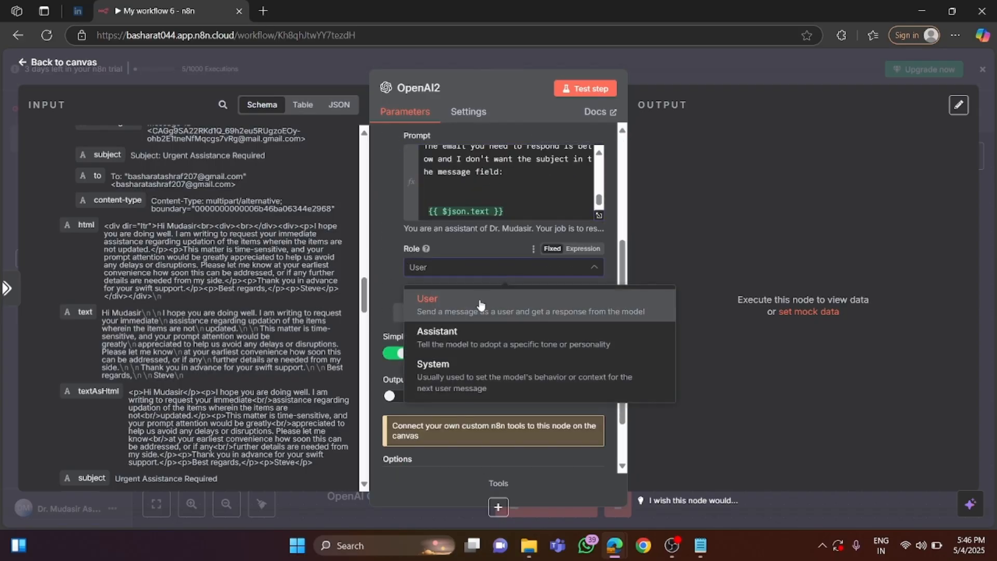
left_click(470, 379)
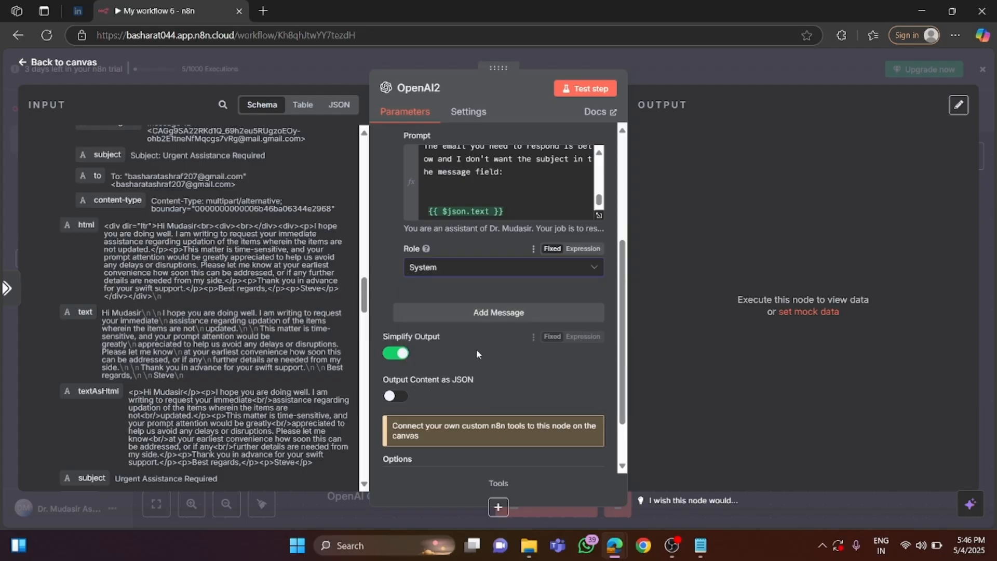
left_click(585, 92)
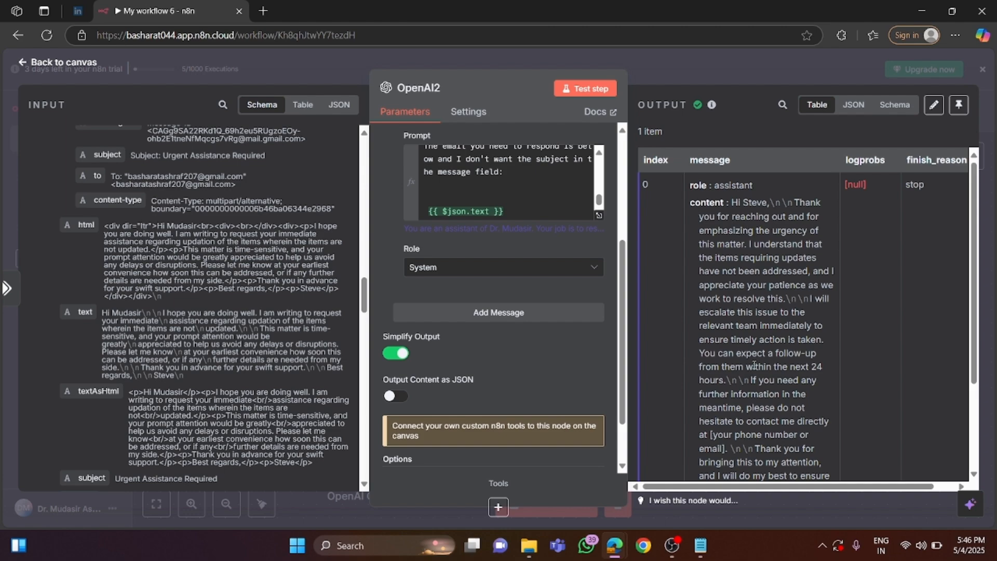
scroll(751, 357, "down", 3)
scroll(751, 356, "up", 3)
Move the OpenAI2 node below OpenAI1 on the canvas, and add a Gmail node with the Create a draft action to its output.
left_click(79, 70)
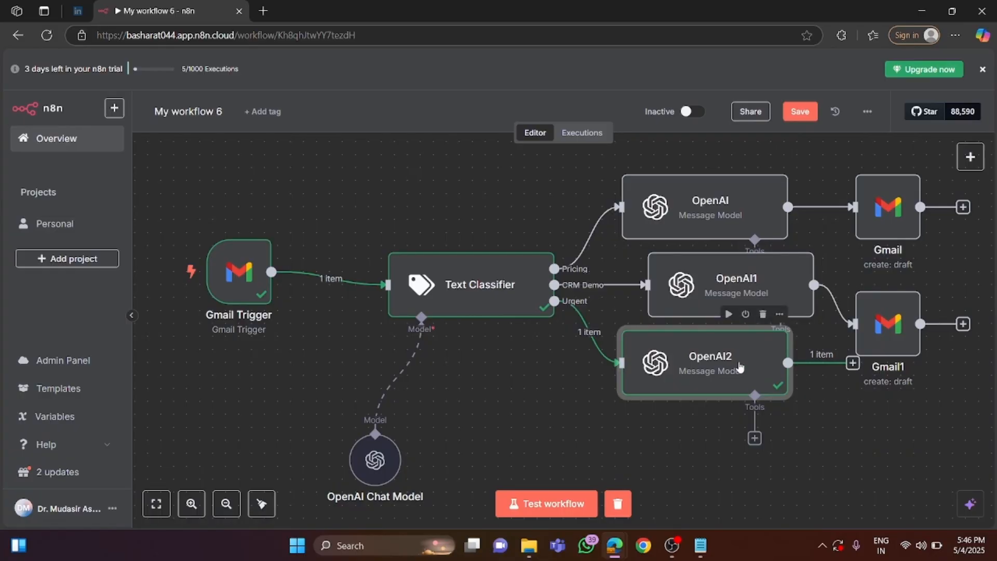
left_click_drag(742, 365, 731, 416)
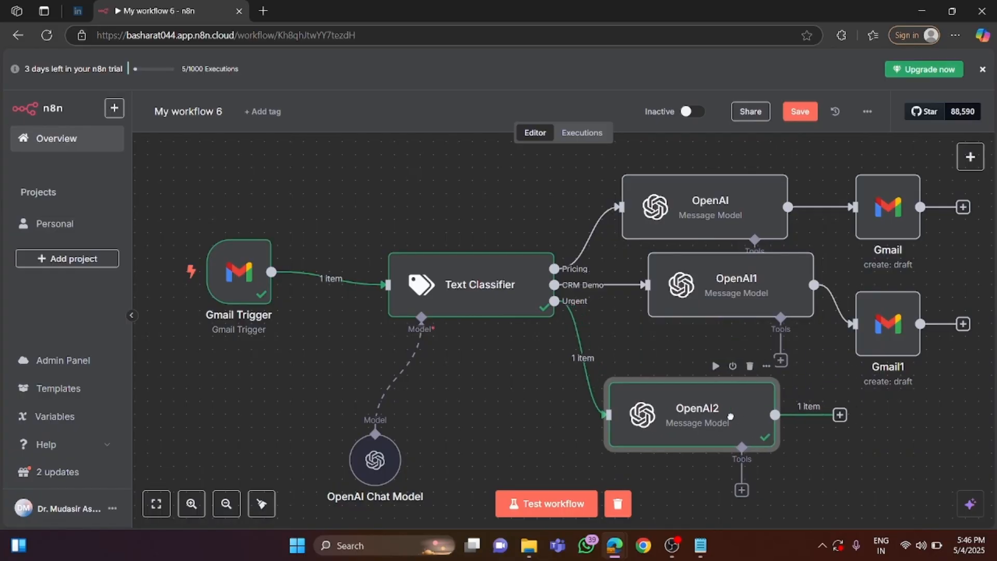
left_click(840, 415)
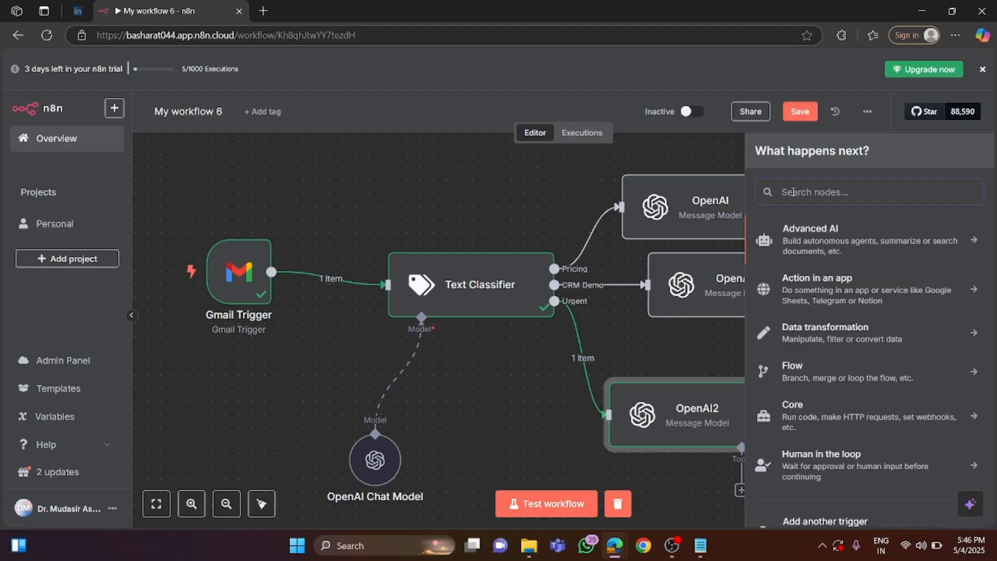
type("gmail")
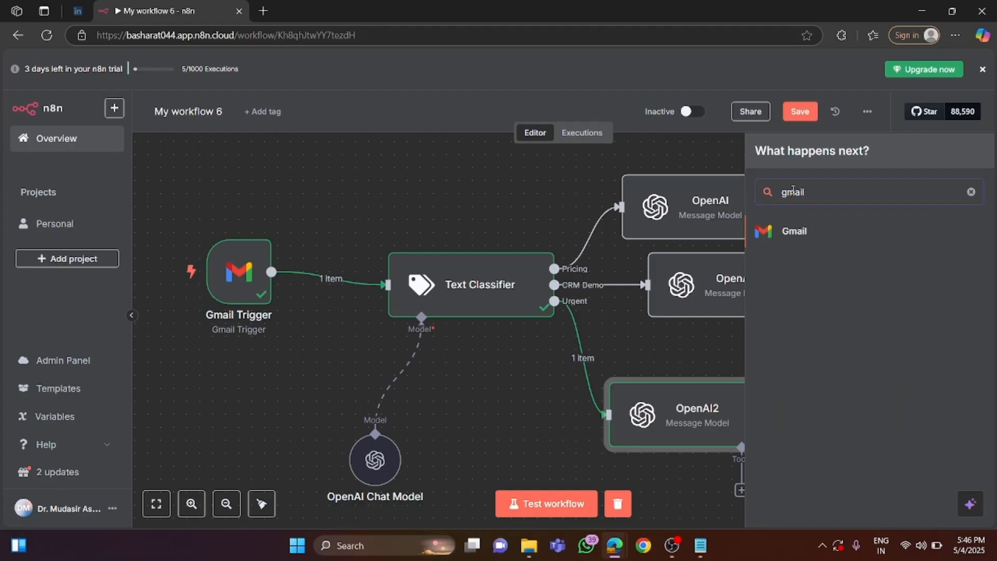
left_click(801, 233)
scroll(820, 394, "down", 5)
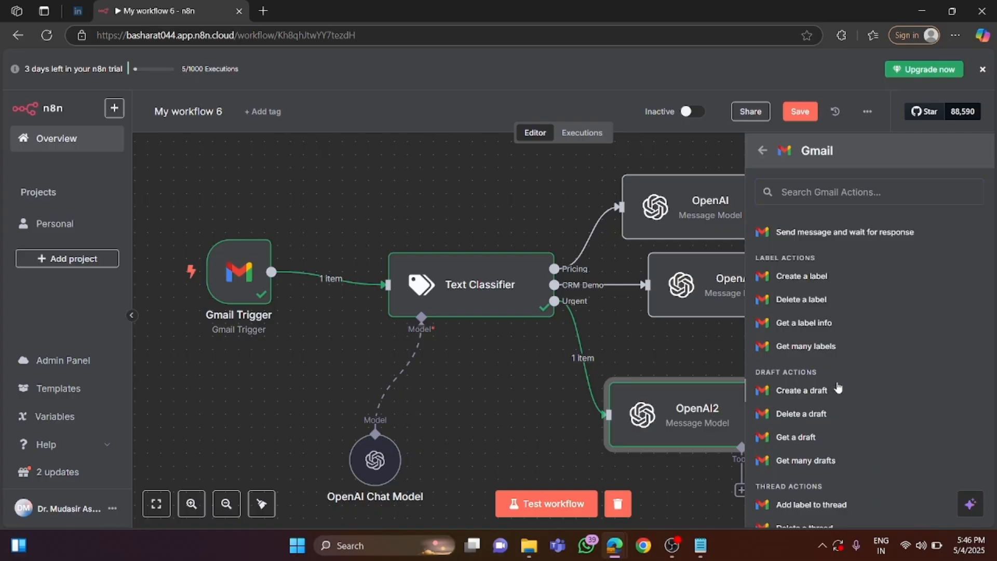
left_click(834, 387)
Keep Gmail account 2 as the Gmail2 node's credential, and map its message to the OpenAI2 message content field.
left_click(474, 158)
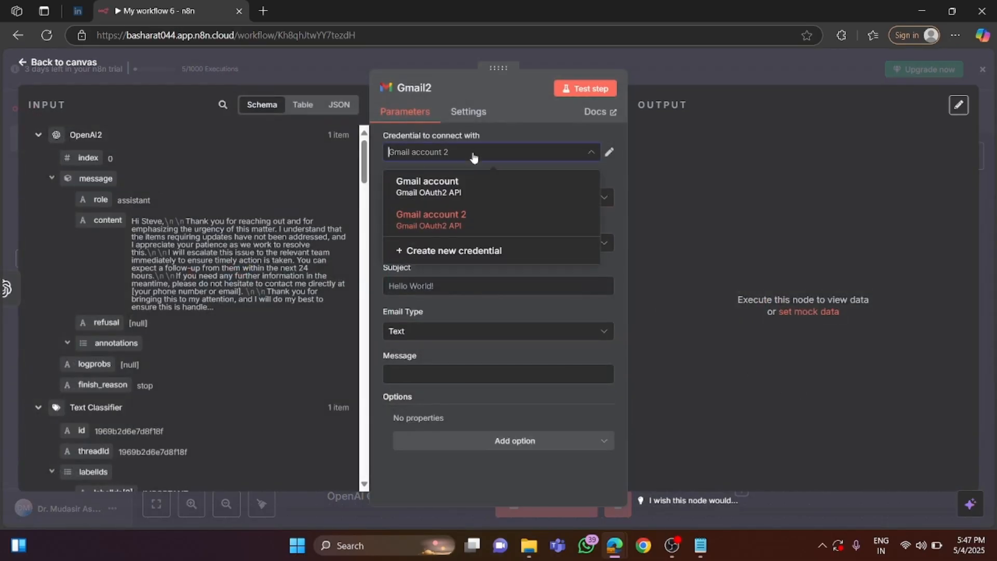
left_click(619, 167)
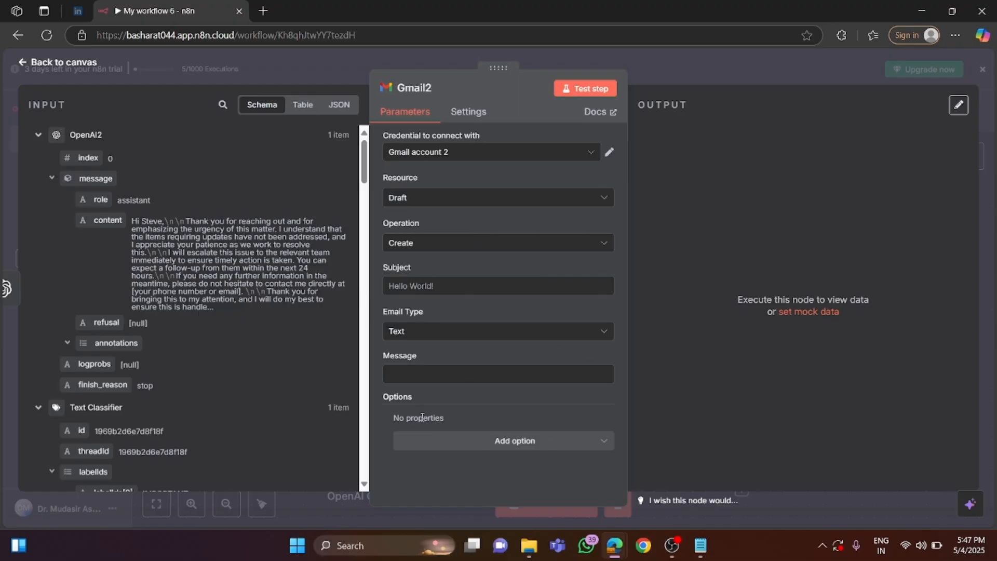
left_click(420, 376)
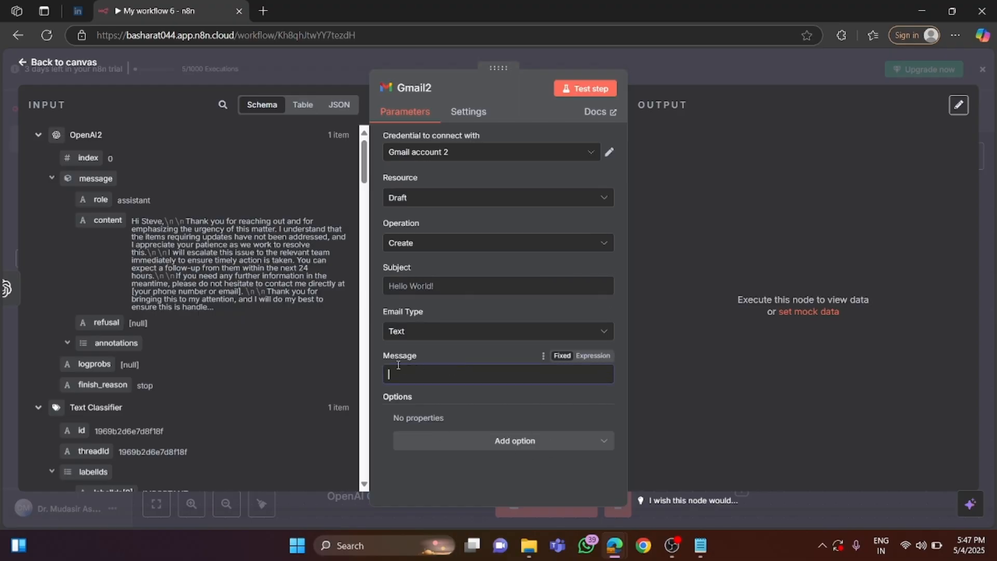
left_click_drag(106, 220, 414, 382)
Map the Gmail2 draft's subject to the subject field in the Text Classifier's headers.
scroll(264, 341, "down", 20)
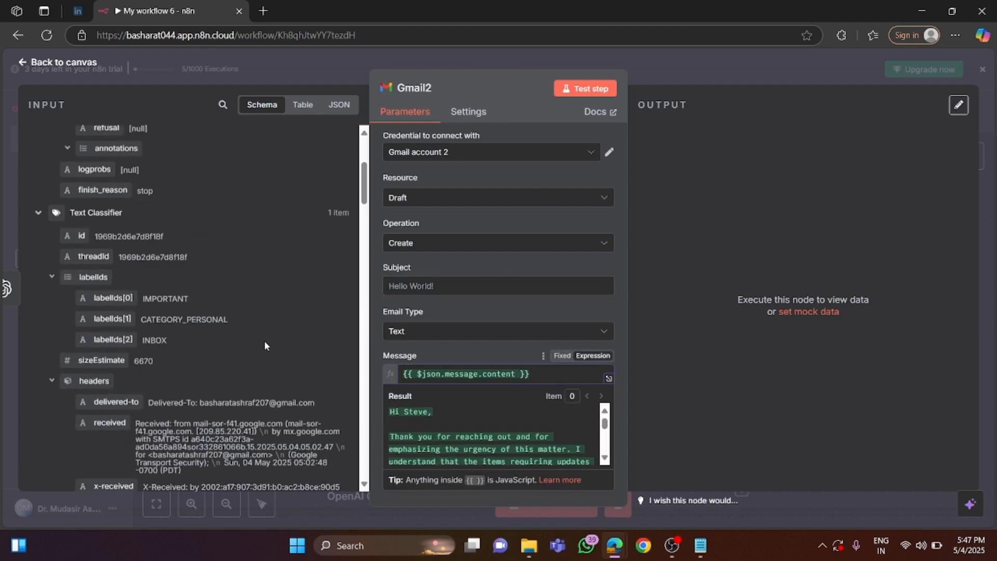
scroll(146, 334, "down", 10)
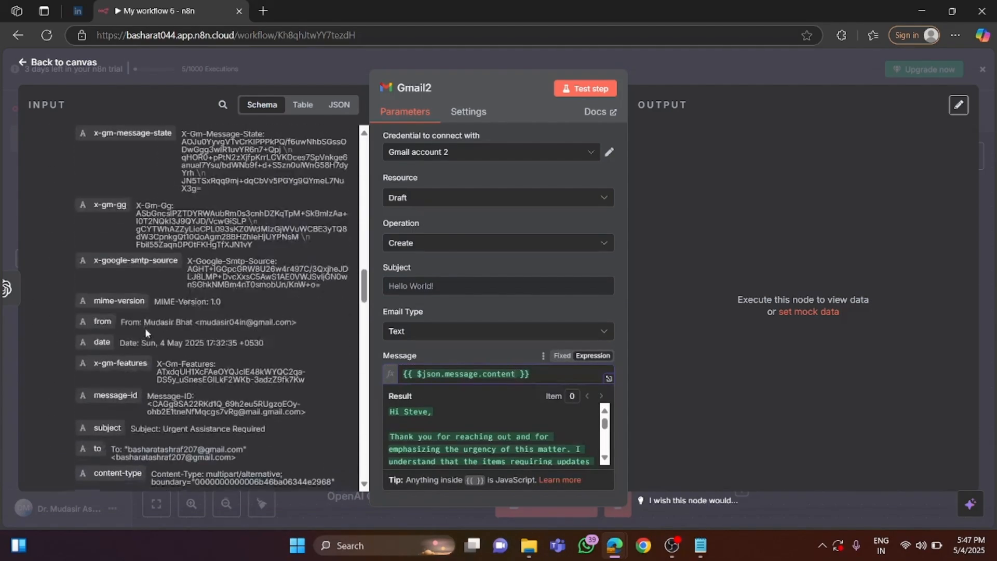
scroll(127, 336, "up", 6)
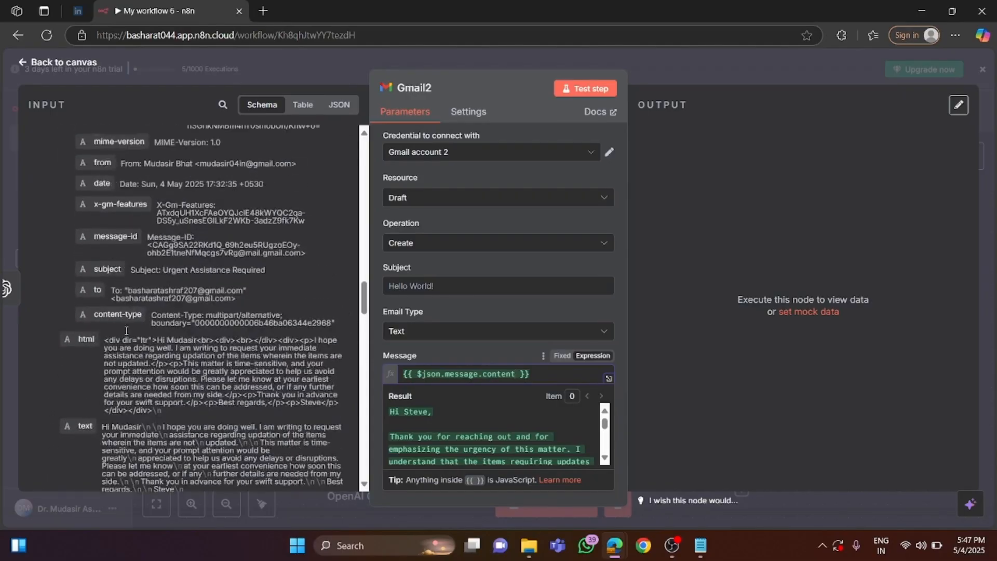
left_click_drag(111, 360, 410, 286)
scroll(456, 319, "down", 1)
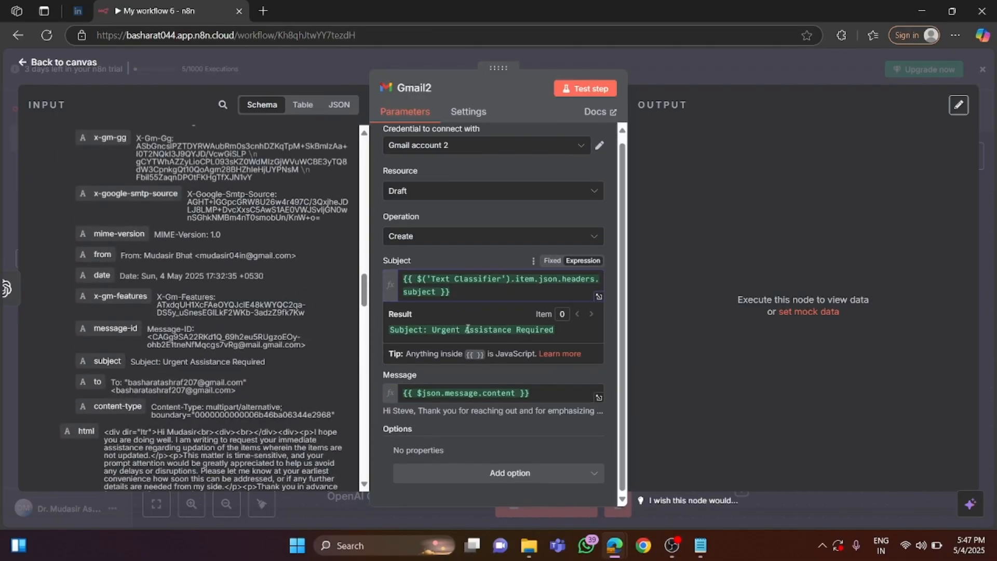
left_click(551, 443)
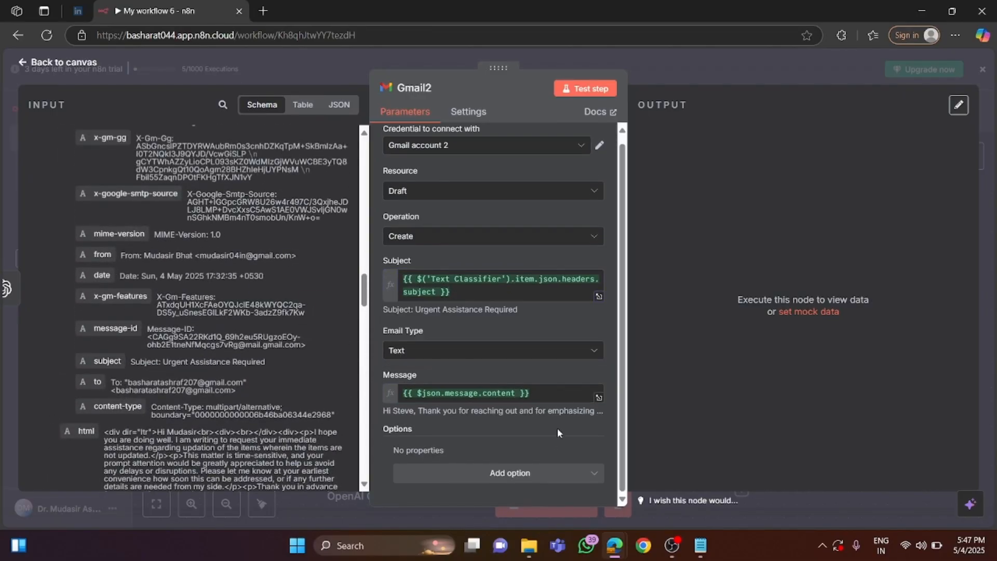
Run the Gmail2 node on its own, and open the Urgent Assistance Required reply among the Gmail drafts.
left_click(586, 89)
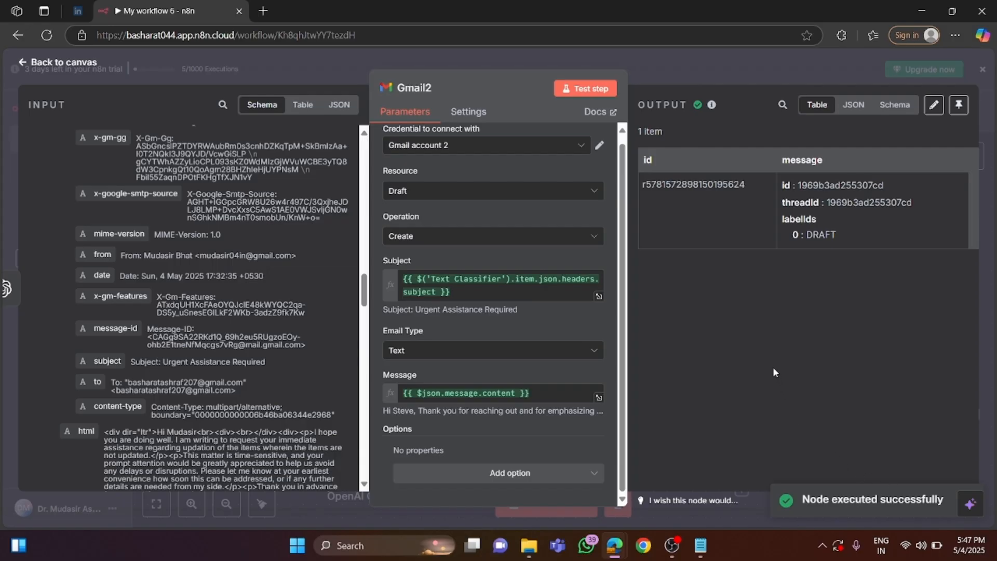
left_click(58, 63)
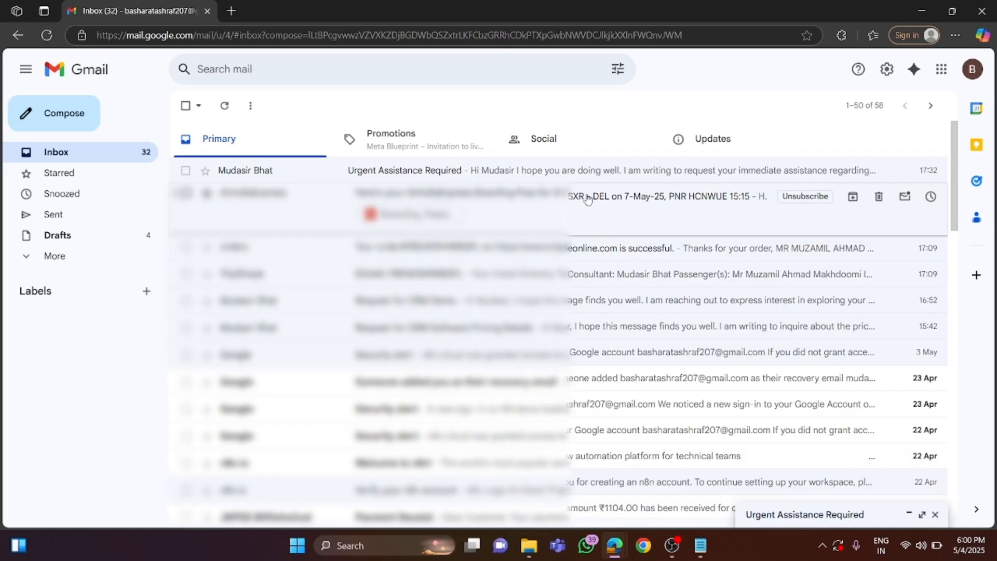
left_click(67, 236)
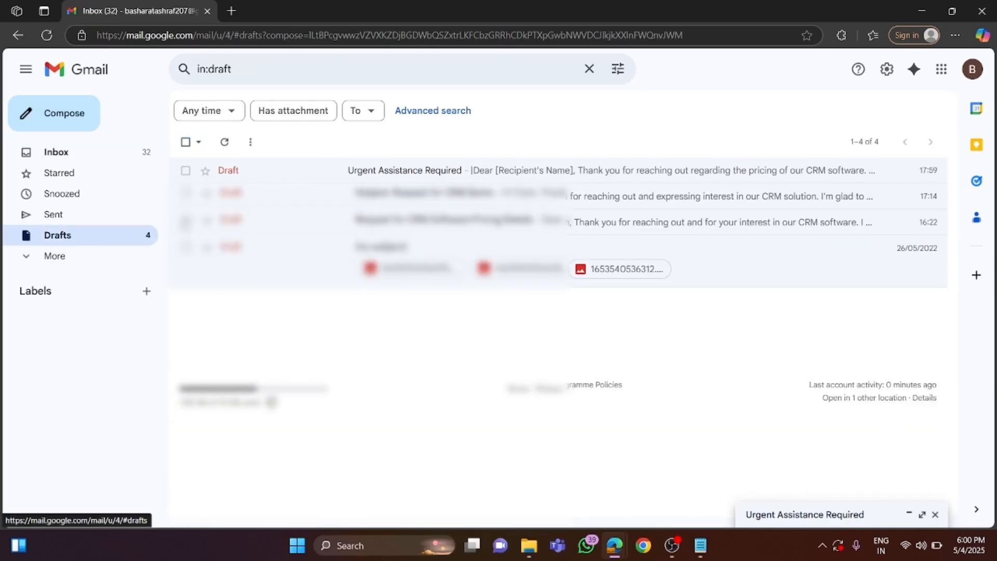
left_click(427, 178)
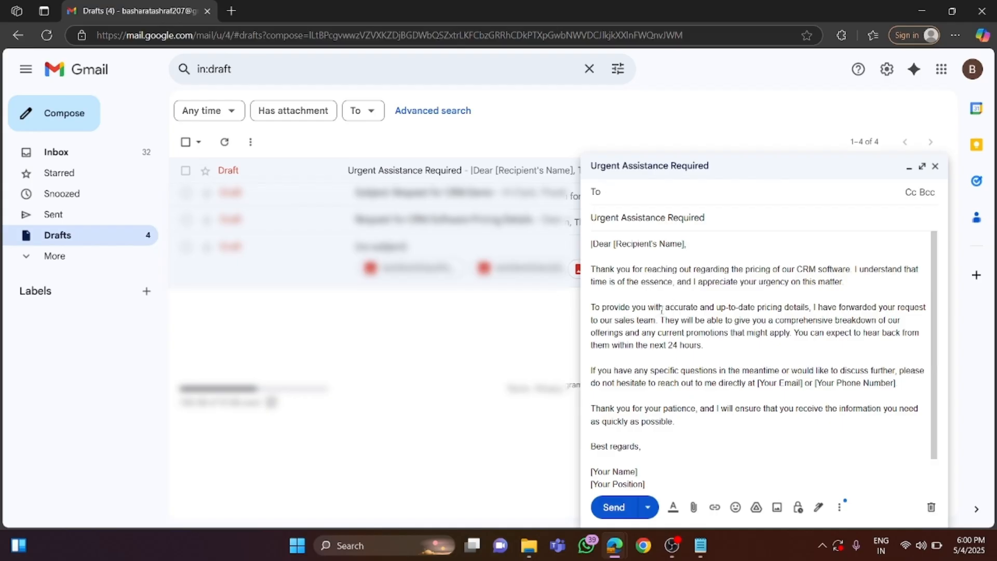
scroll(658, 311, "down", 1)
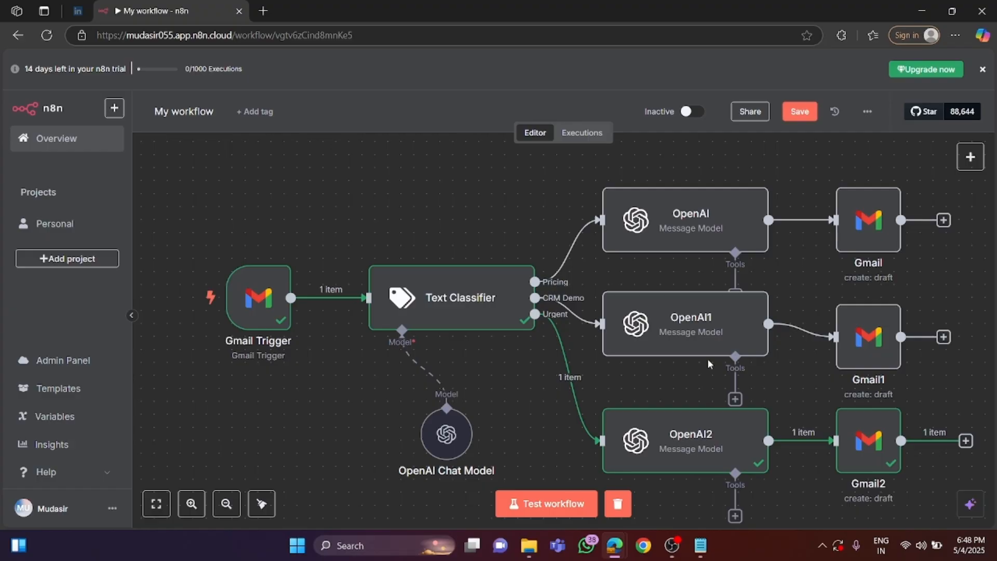
Test the whole workflow, and open the newest Request for CRM Demo reply among the Gmail drafts.
left_click(551, 510)
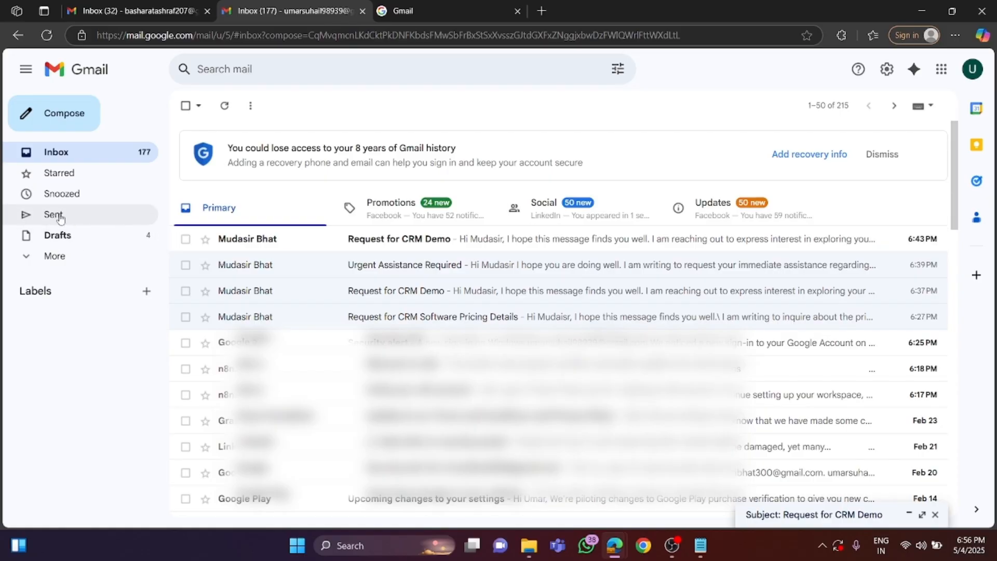
left_click(60, 238)
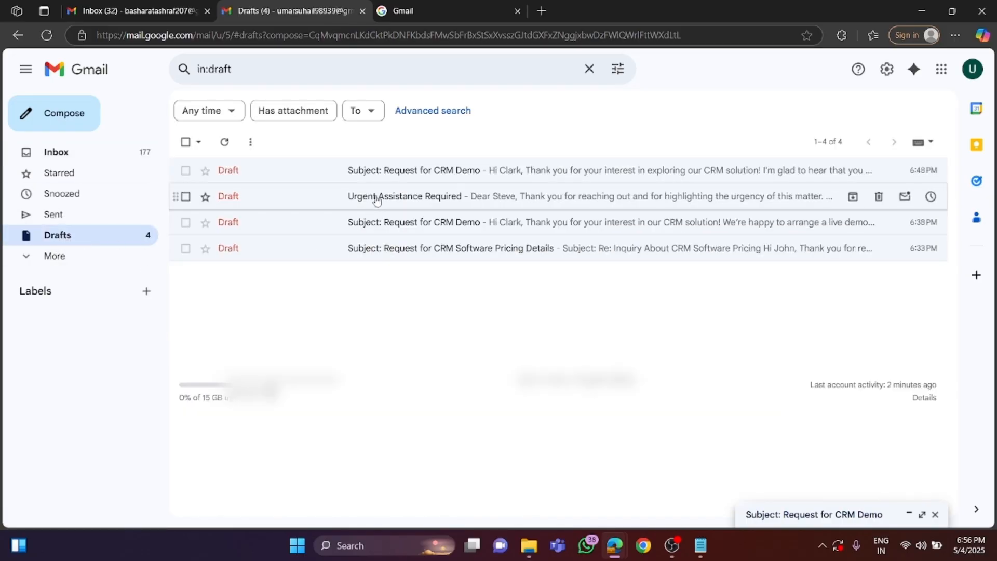
left_click(388, 172)
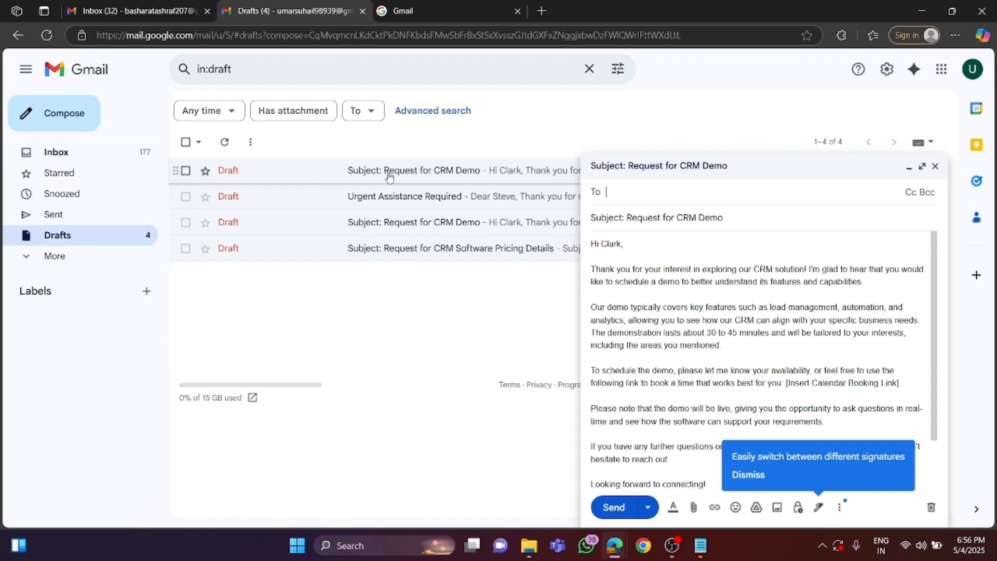
Read the CRM demo draft reply through to its sign-off, and switch back to the n8n workflow.
left_click(673, 310)
scroll(672, 311, "down", 2)
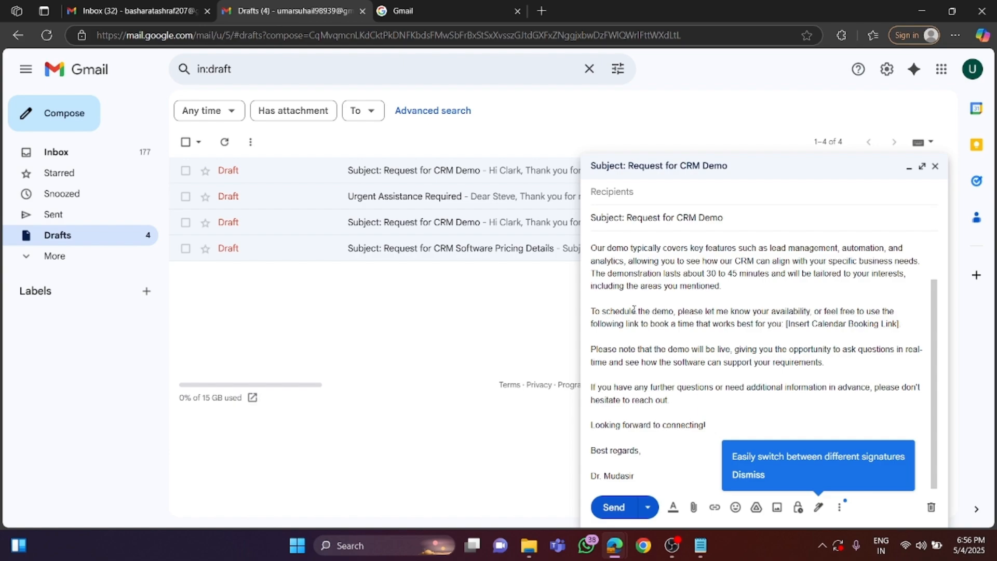
mouse_move(615, 546)
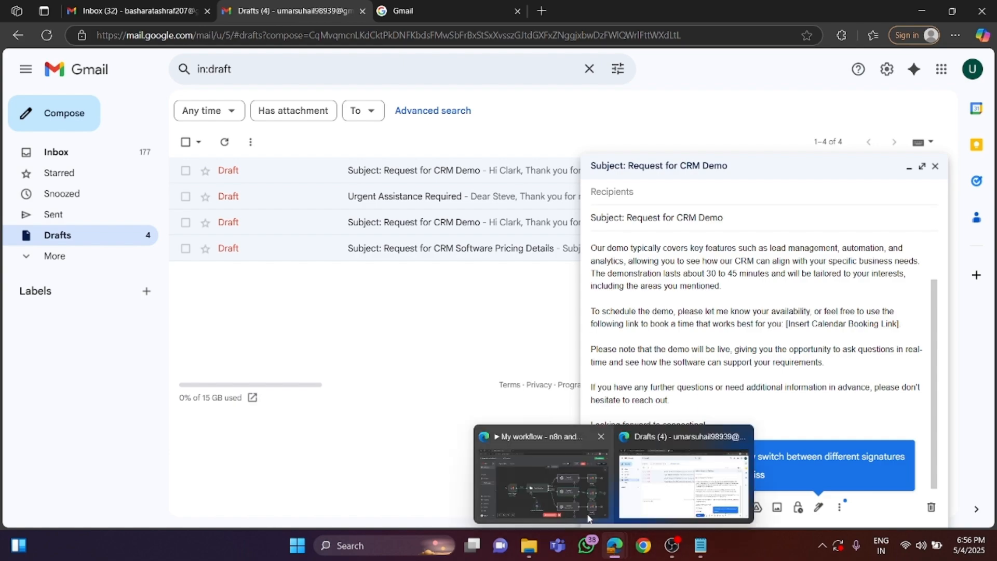
left_click(537, 467)
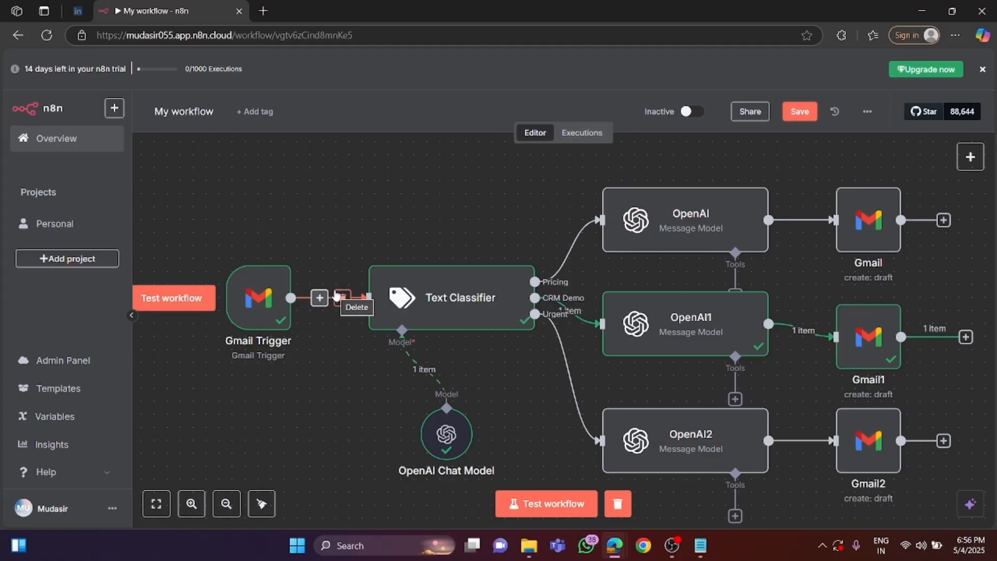